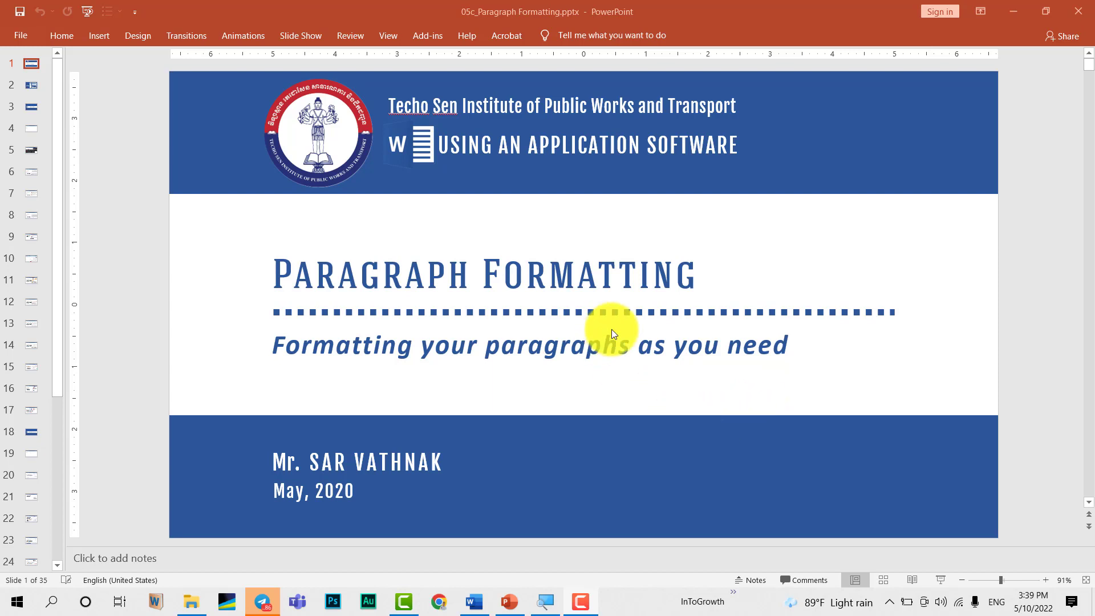
Show PowerPoint slide 2 listing indents and tabs, spacing, and lists, then switch windows.
click(29, 88)
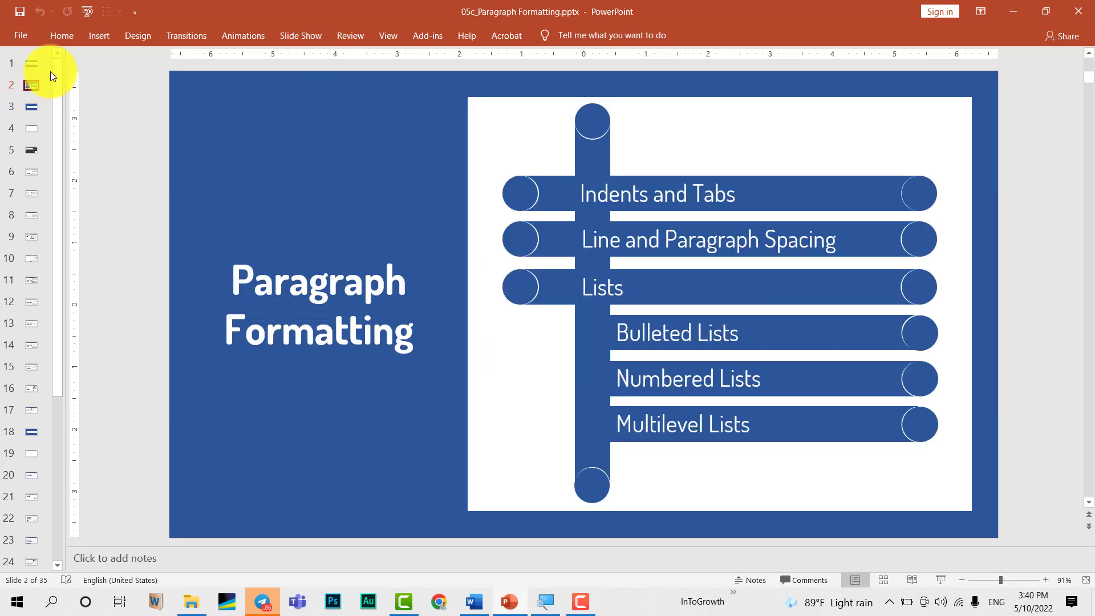
click(663, 211)
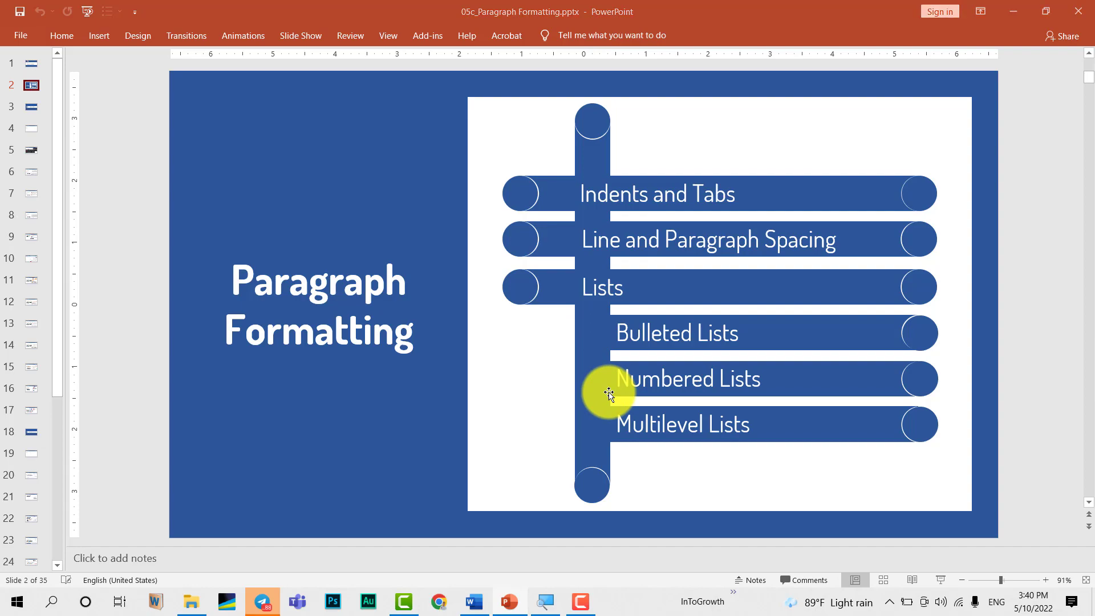
key(alt+Tab)
key(Tab)
key(Tab)
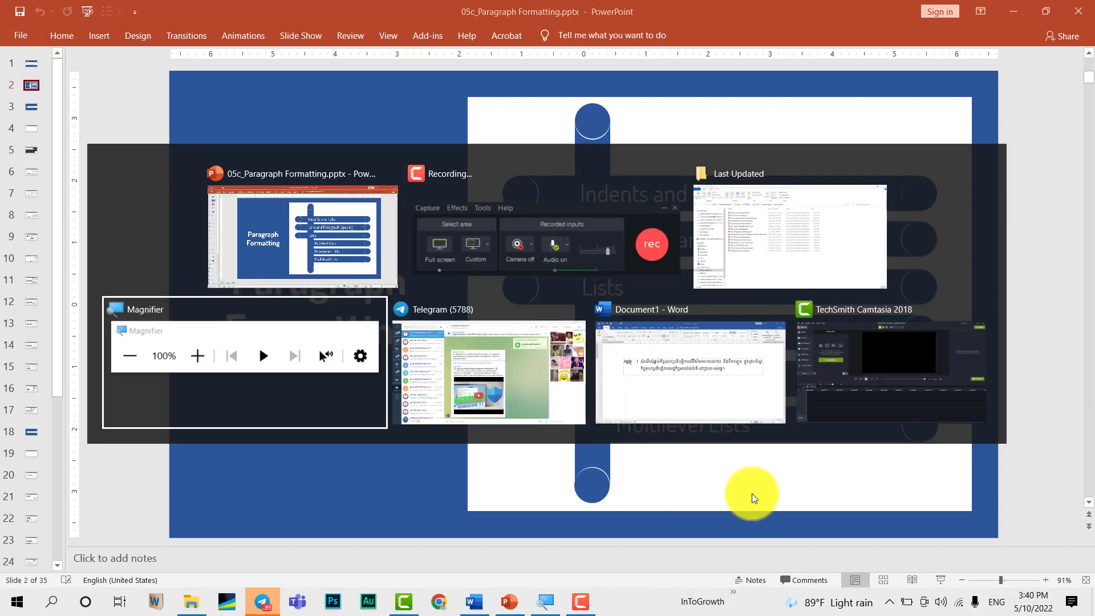
Bring Word's Document1 forward and scroll to the 'Reading is easier, too…' page.
key(Tab)
key(Tab)
scroll(517, 429, down, 5)
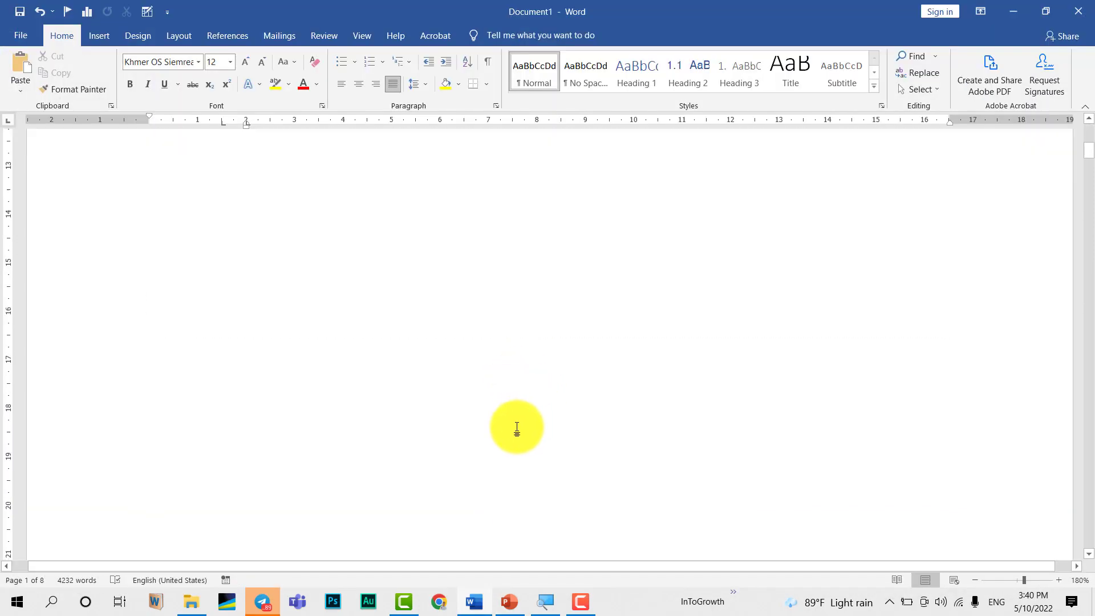
scroll(517, 429, down, 10)
scroll(496, 379, up, 3)
scroll(489, 379, up, 3)
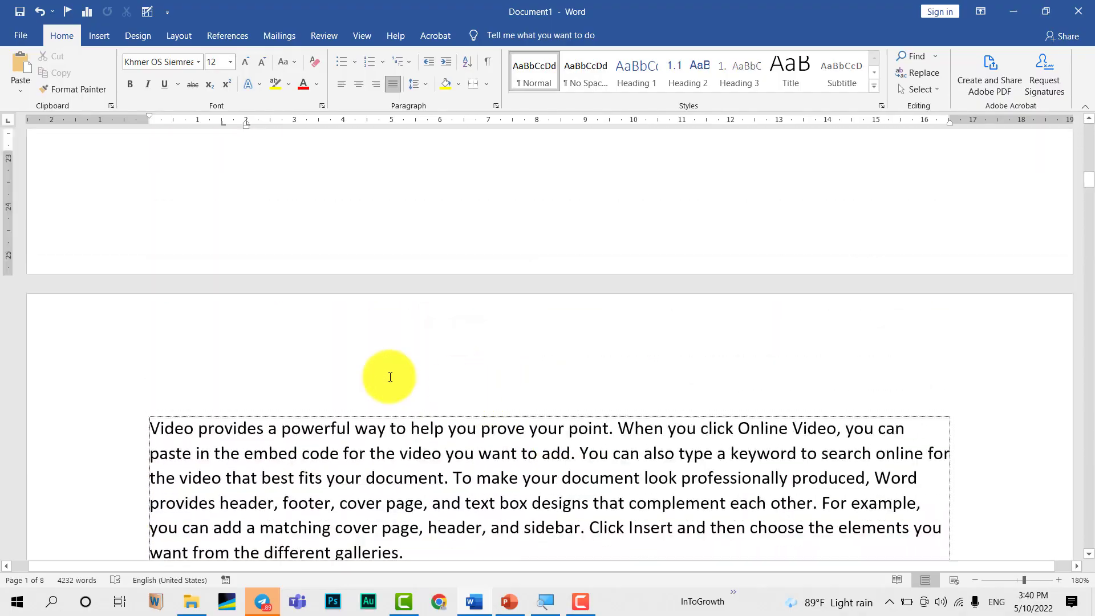
scroll(391, 377, down, 5)
scroll(378, 371, down, 5)
scroll(398, 350, down, 5)
scroll(405, 342, down, 5)
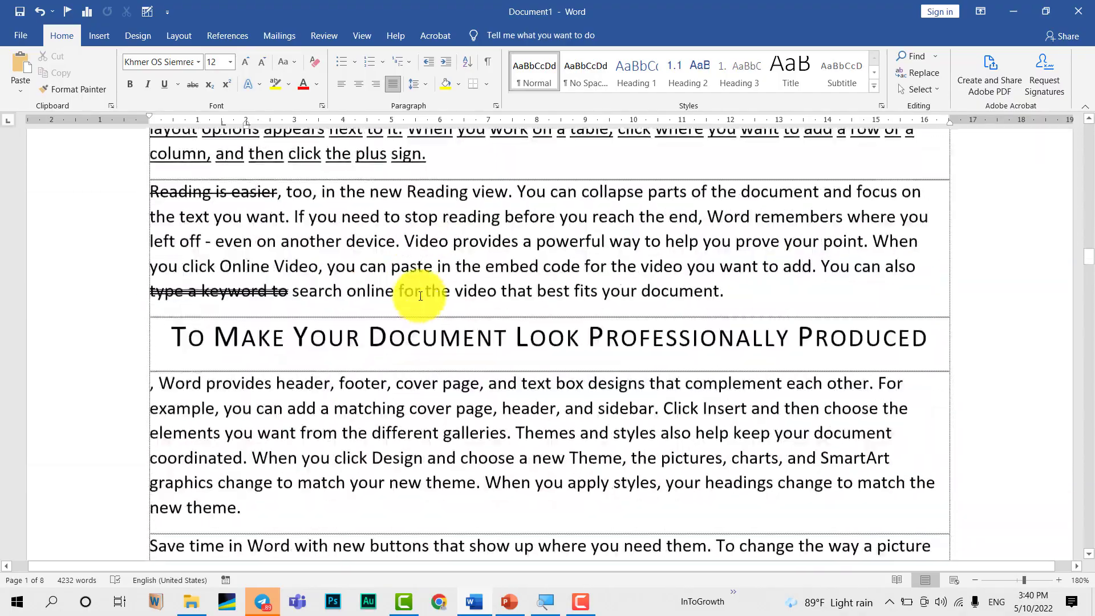
scroll(421, 296, down, 5)
scroll(416, 293, down, 5)
scroll(409, 281, down, 5)
ctrl+scroll(416, 274, down, 4)
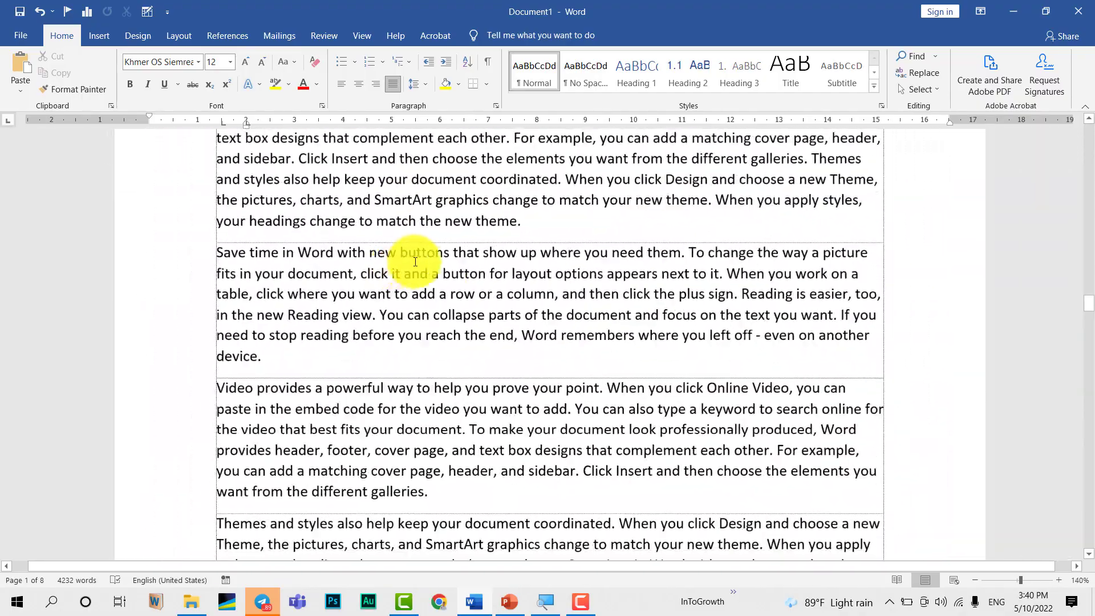
scroll(353, 257, up, 2)
scroll(285, 251, up, 3)
ctrl+scroll(279, 244, up, 1)
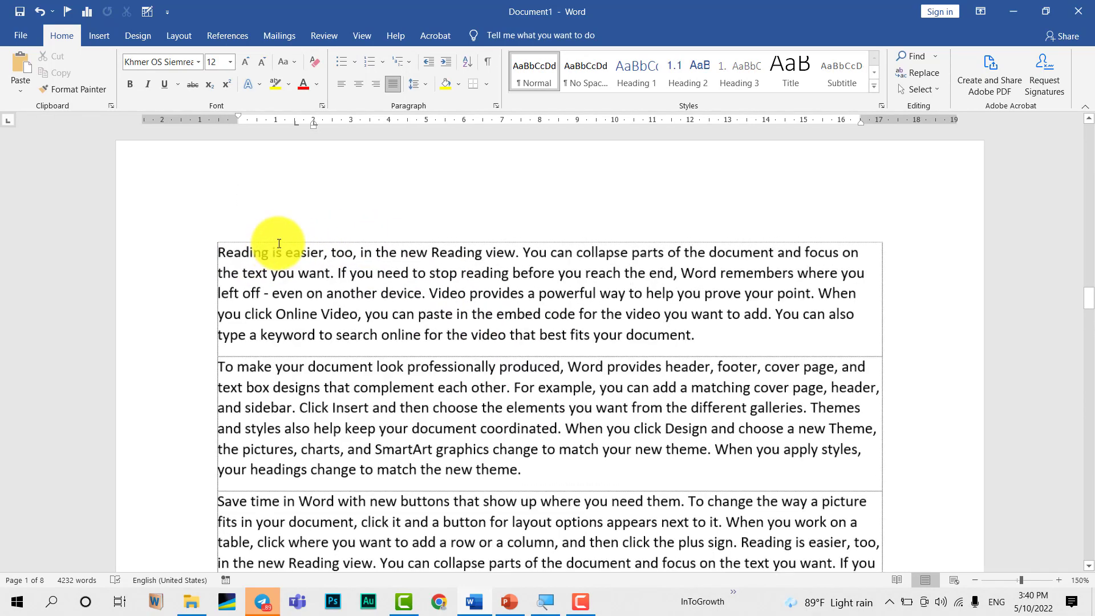
ctrl+scroll(279, 244, up, 1)
ctrl+scroll(338, 316, up, 1)
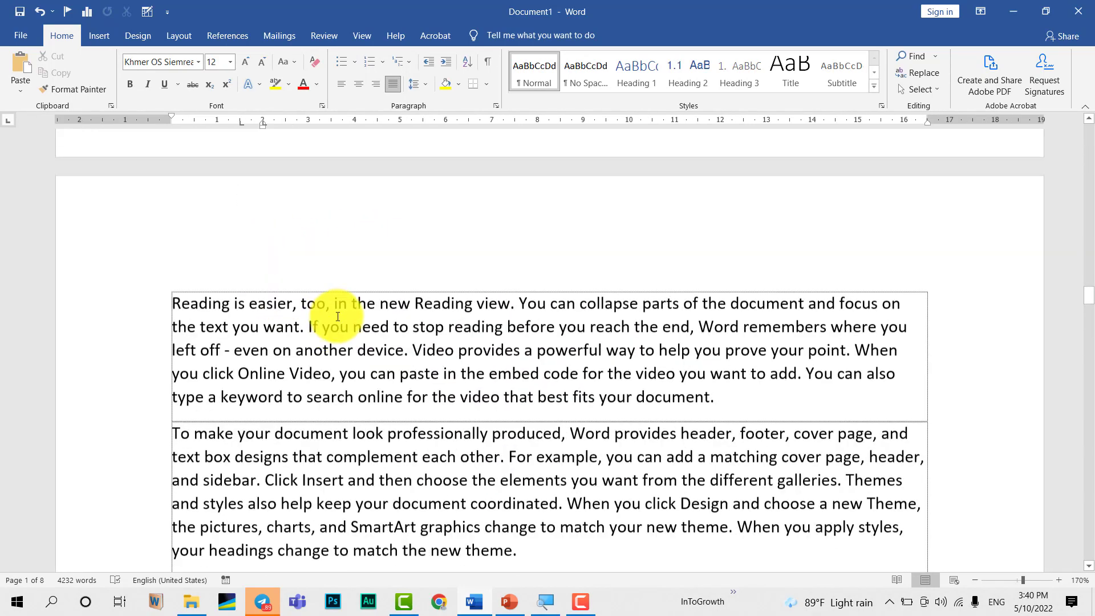
scroll(242, 269, down, 1)
scroll(350, 404, down, 1)
scroll(434, 399, up, 2)
ctrl+scroll(473, 297, up, 1)
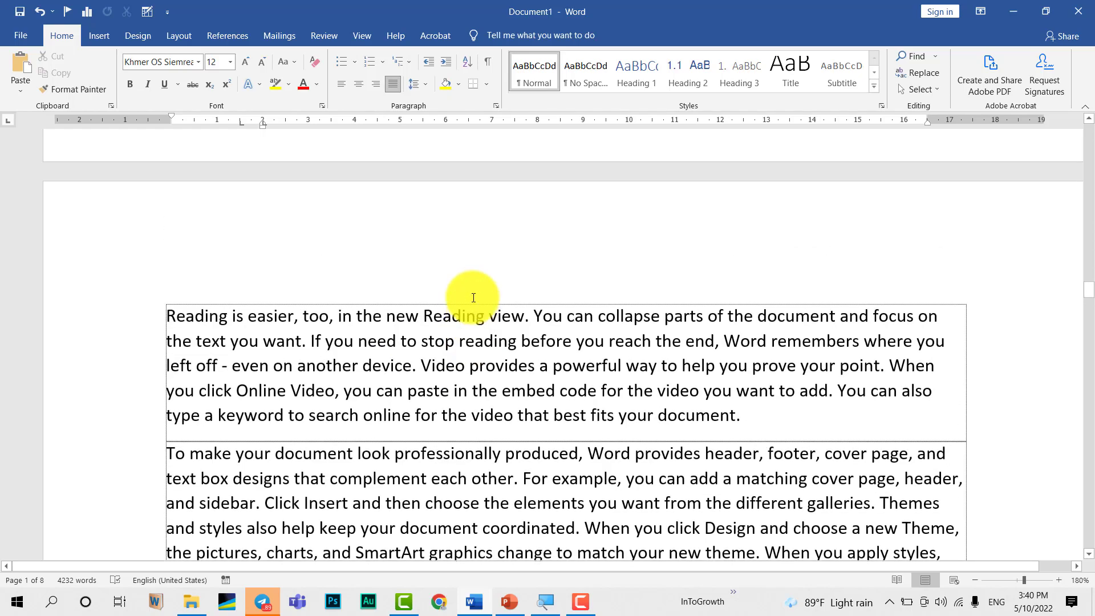
scroll(453, 330, up, 1)
scroll(439, 332, down, 1)
ctrl+scroll(447, 323, up, 1)
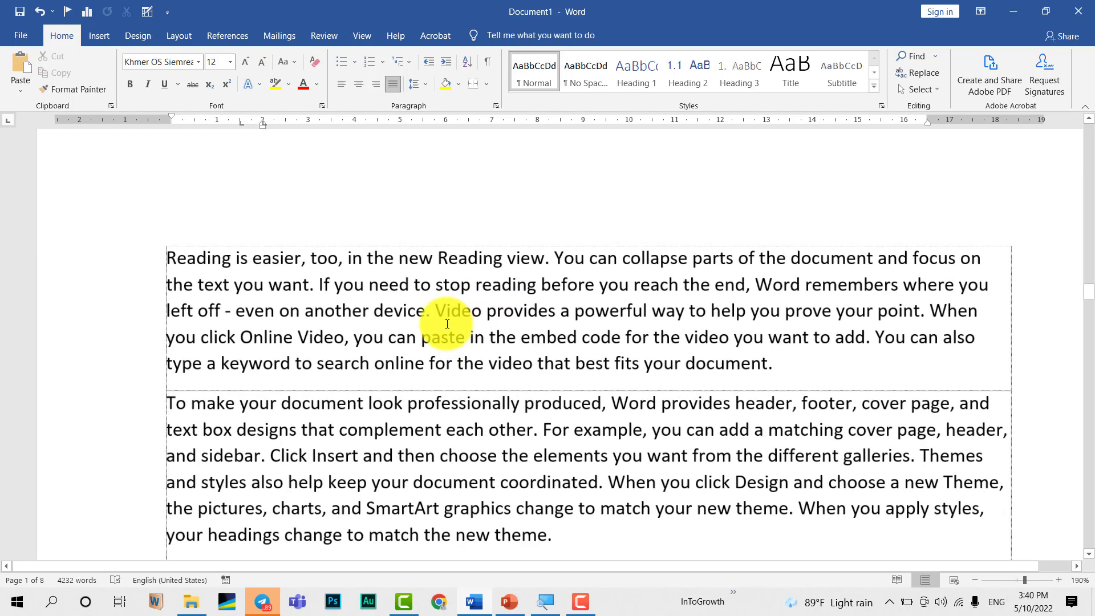
scroll(447, 324, down, 2)
scroll(453, 306, up, 1)
Select the bordered 'Reading is easier, too…' paragraph from 'Reading' through 'document.'.
click(290, 233)
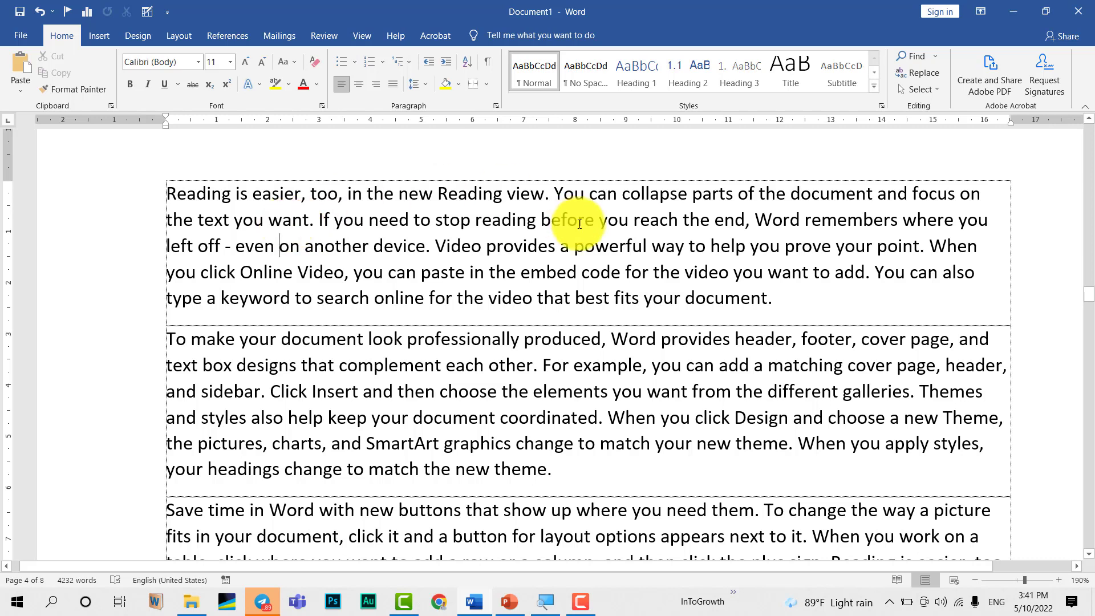
drag(794, 300, 161, 172)
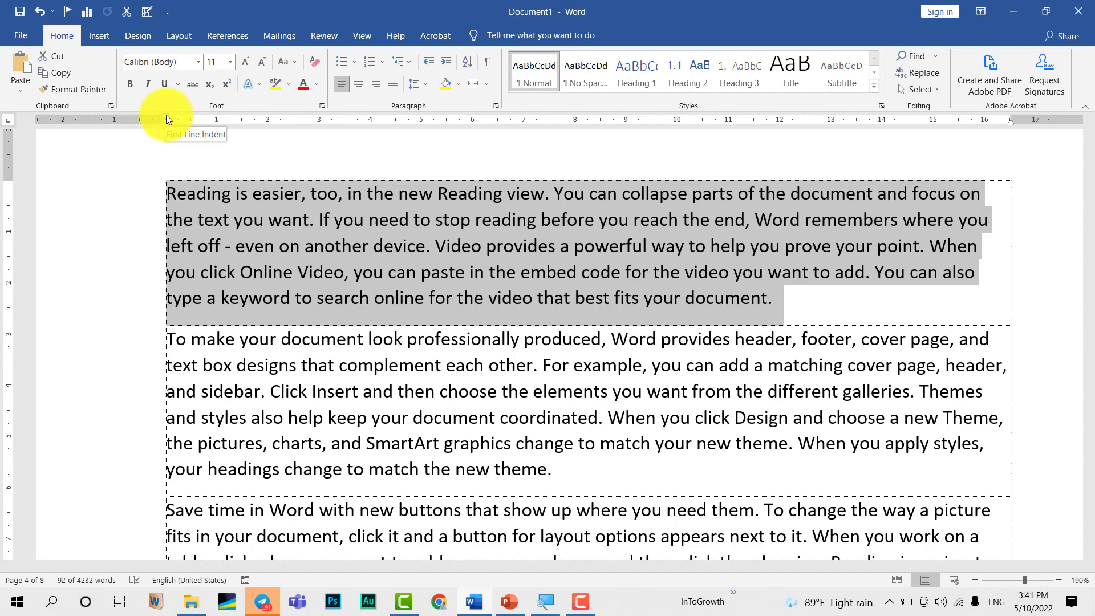
mouse_move(166, 118)
mouse_down()
mouse_move(129, 167)
mouse_move(92, 170)
mouse_up()
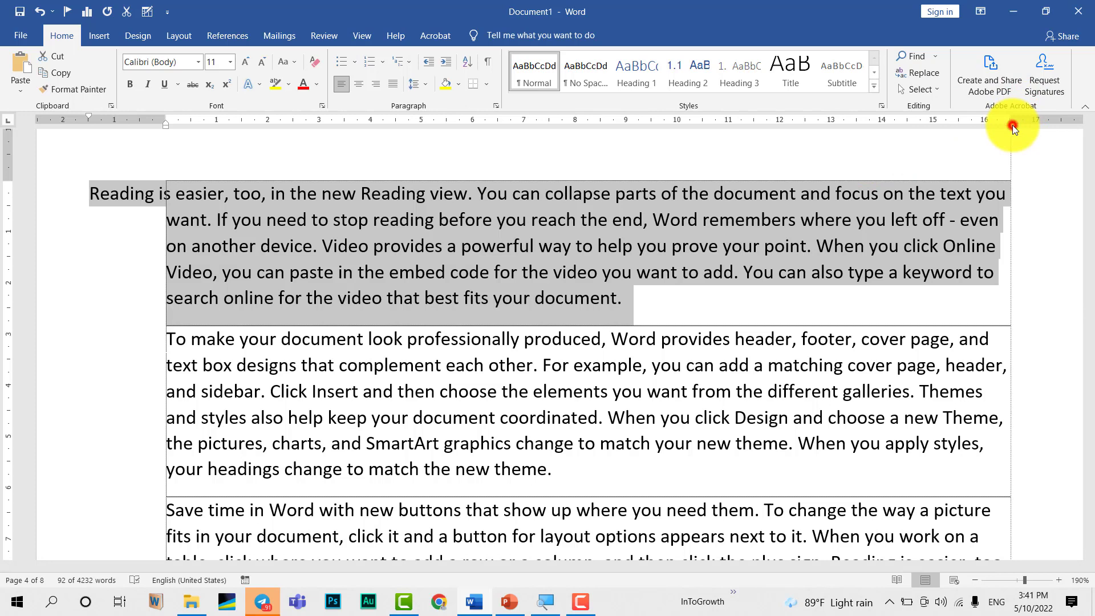
drag(1012, 125, 1064, 135)
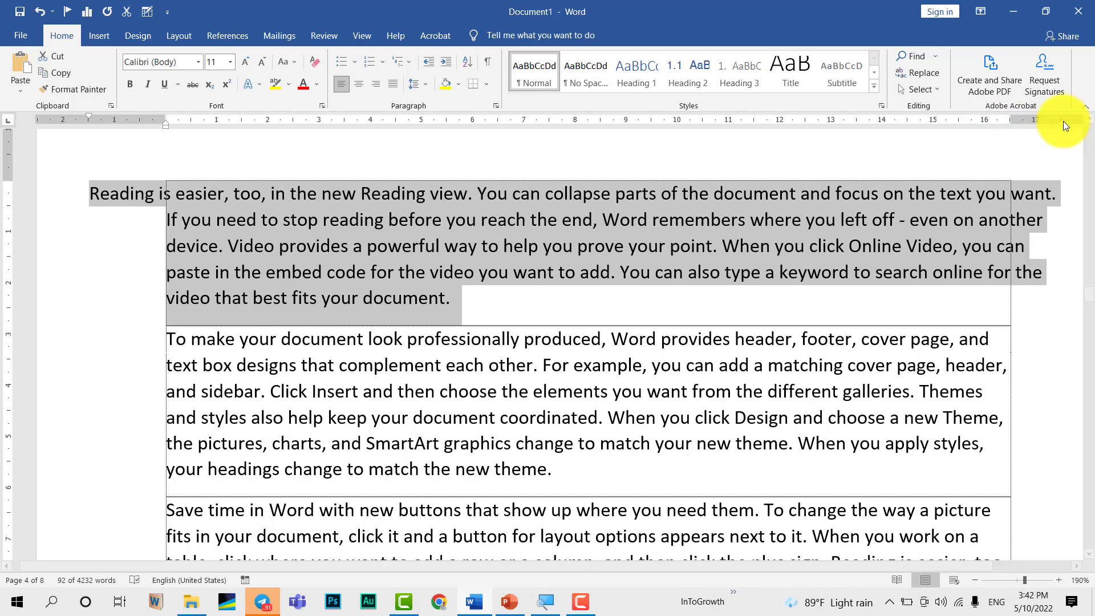
drag(1063, 121, 1011, 121)
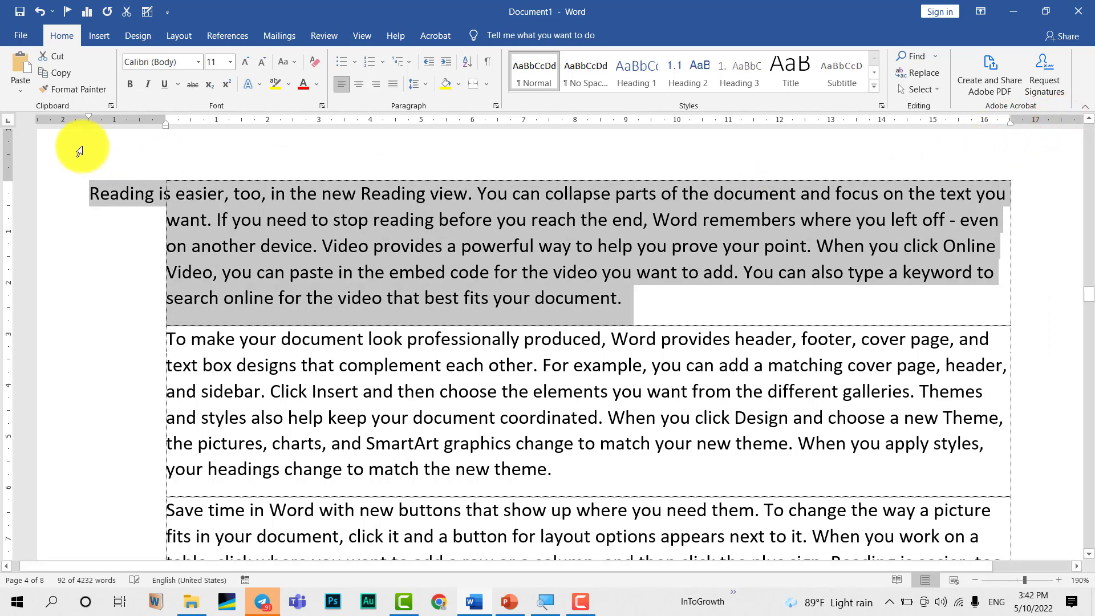
drag(89, 118, 165, 119)
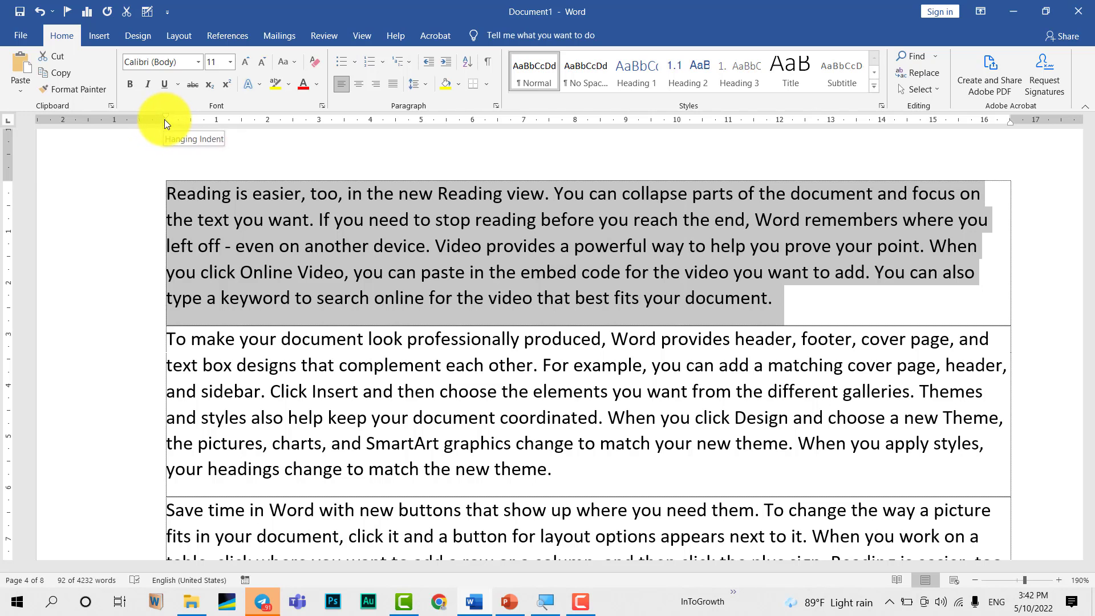
drag(162, 121, 157, 122)
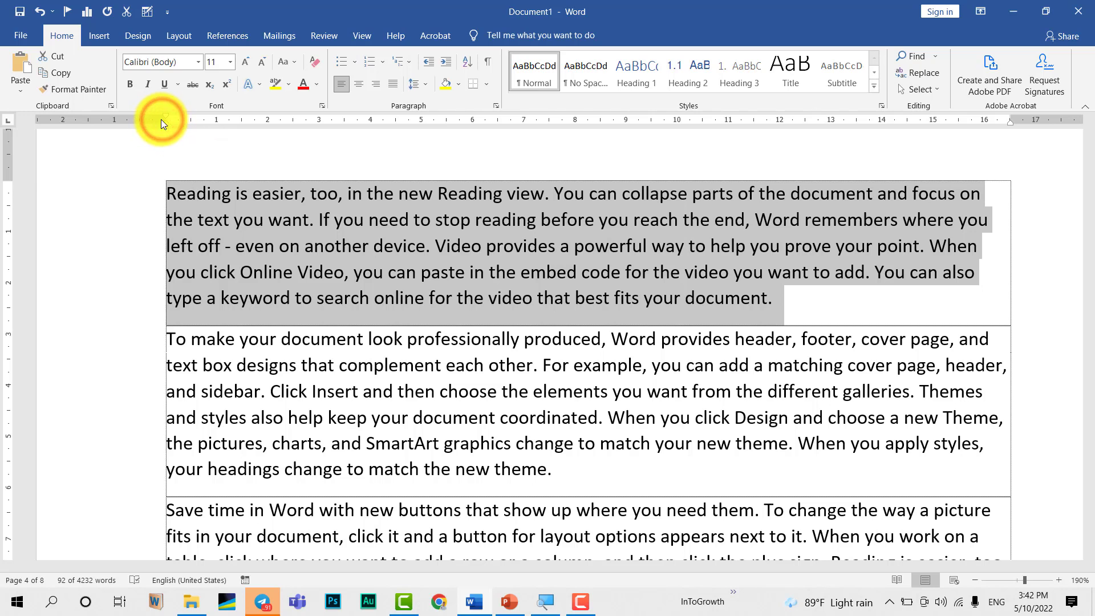
click(219, 211)
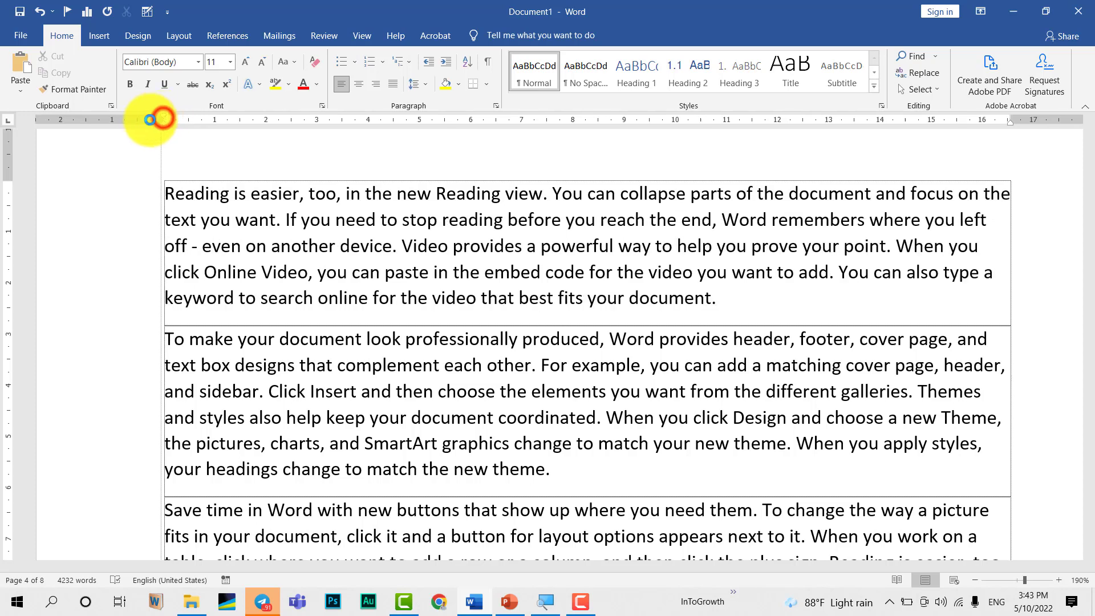
mouse_move(163, 118)
mouse_down()
mouse_move(69, 130)
mouse_move(162, 134)
mouse_up()
click(238, 212)
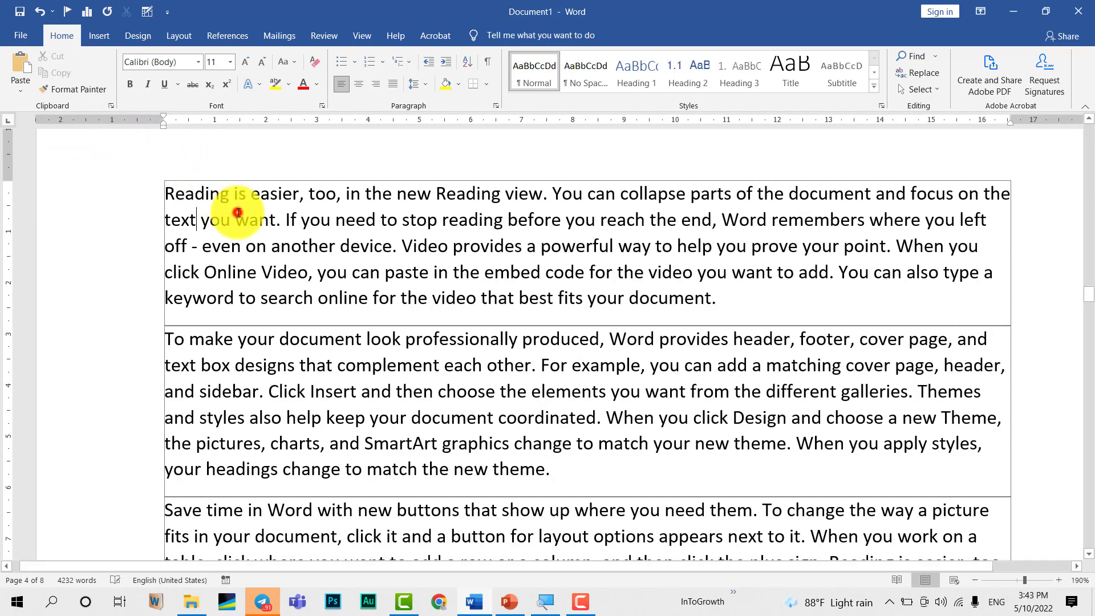
key(ctrl+z)
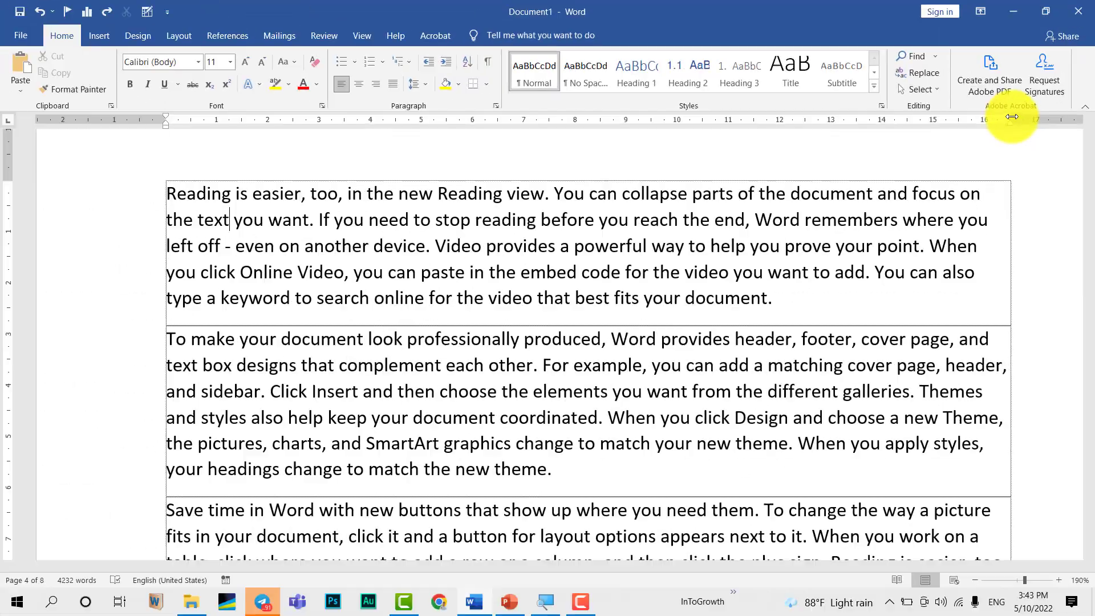
Indent only the first line of the 'Reading is easier…' paragraph using Tab.
click(167, 195)
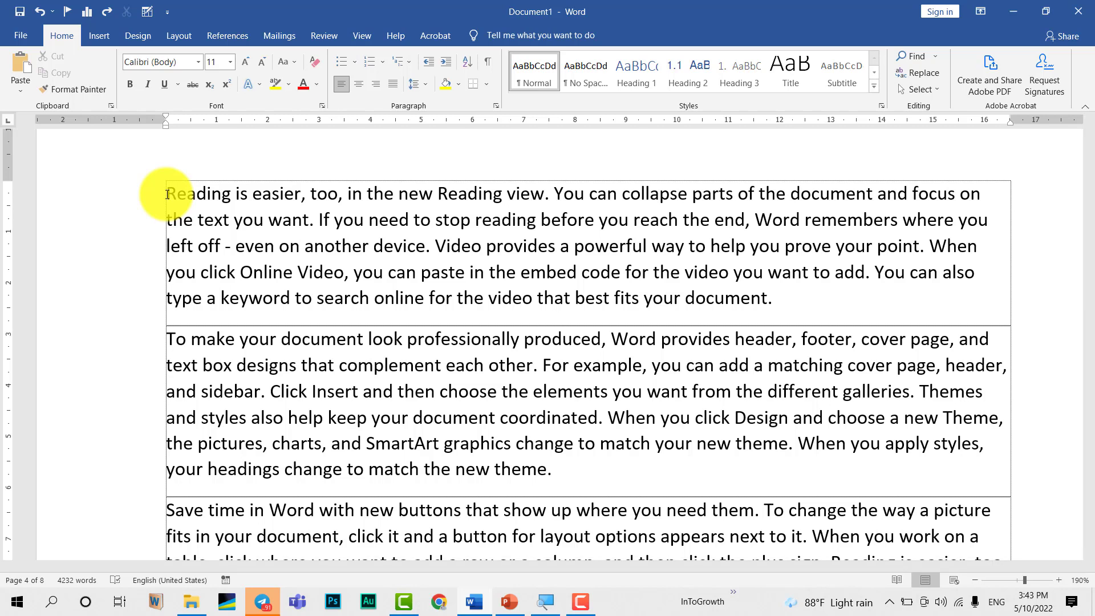
key(Tab)
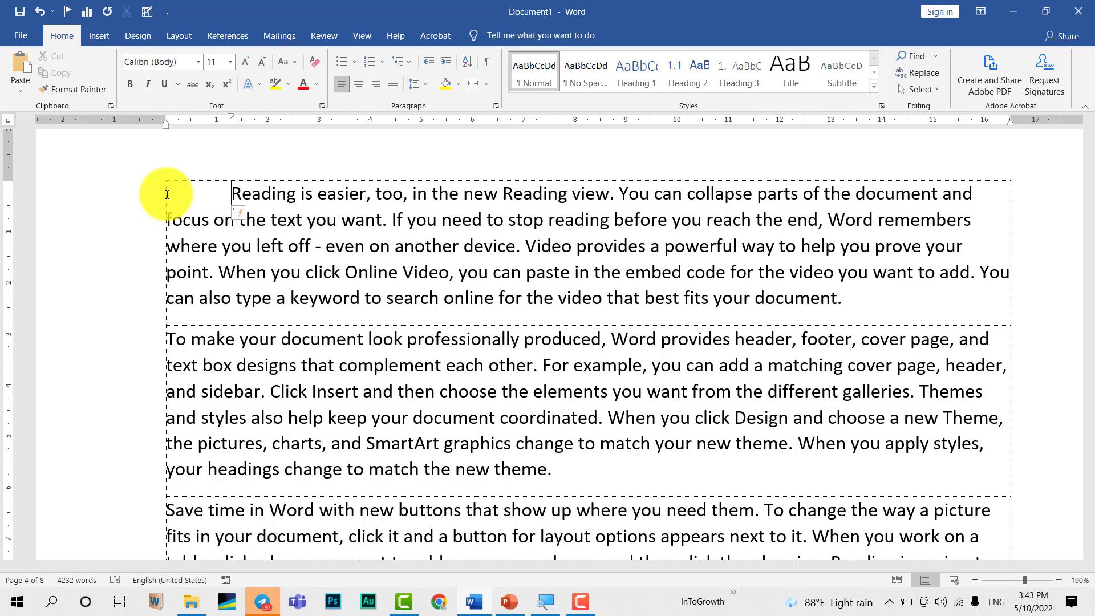
key(Tab)
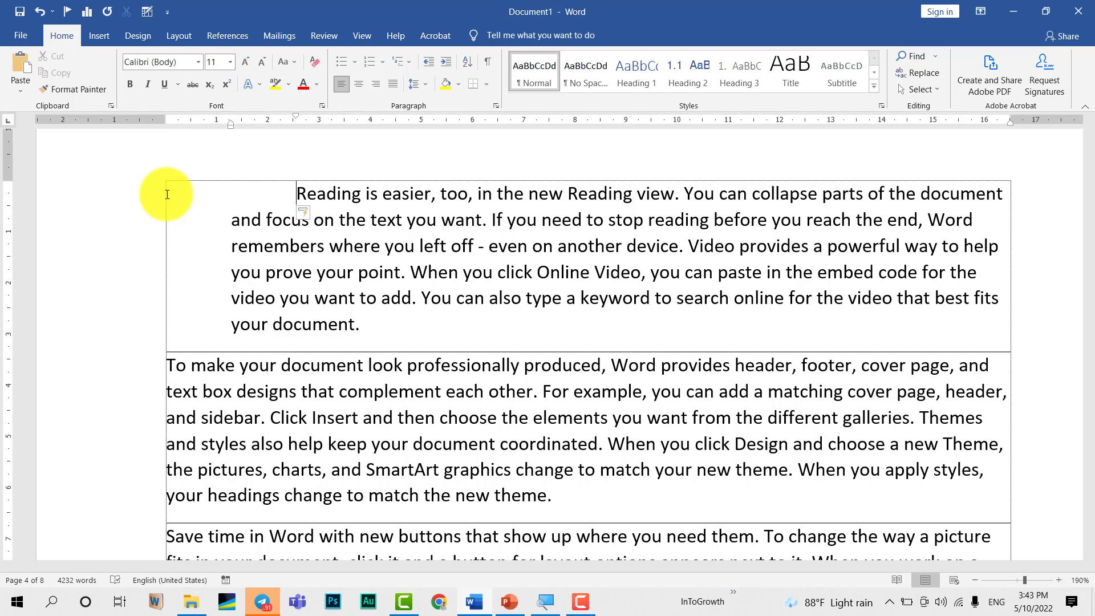
key(Tab)
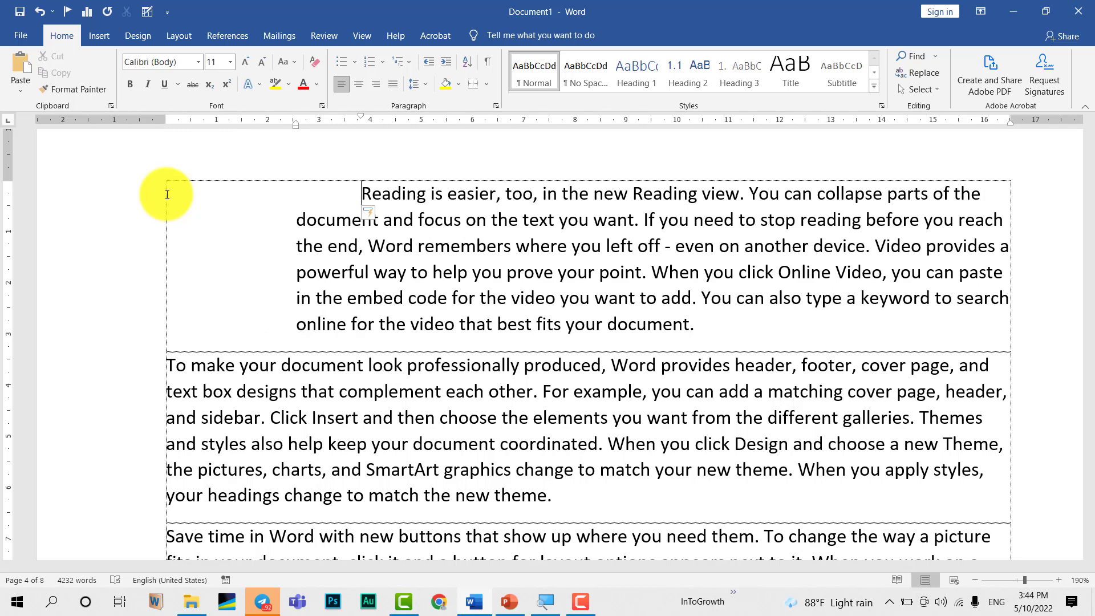
key(ctrl+z)
key(ctrl+z)
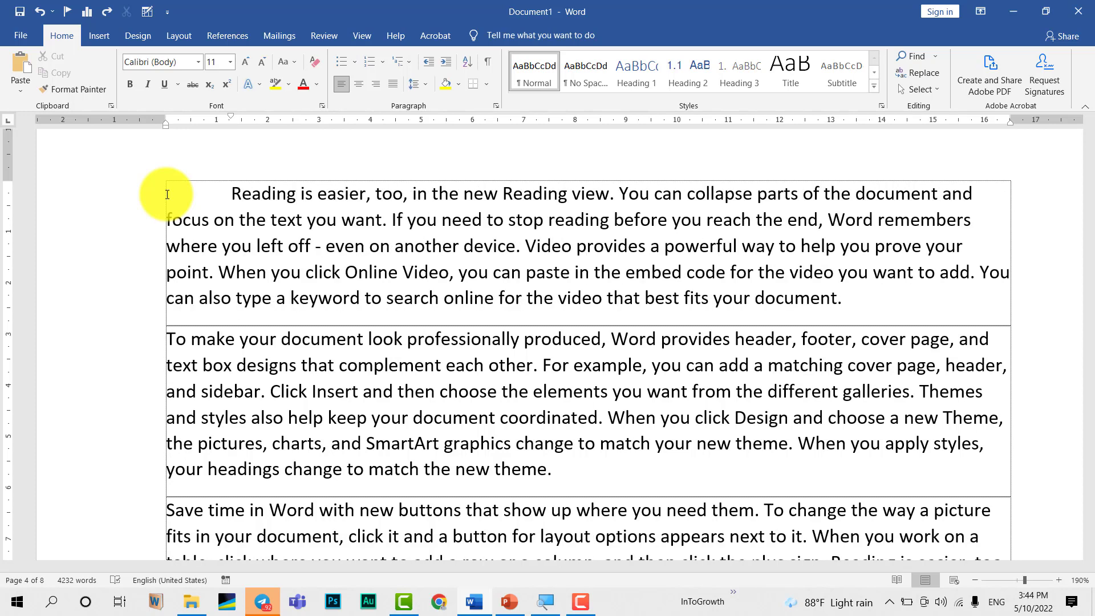
key(Tab)
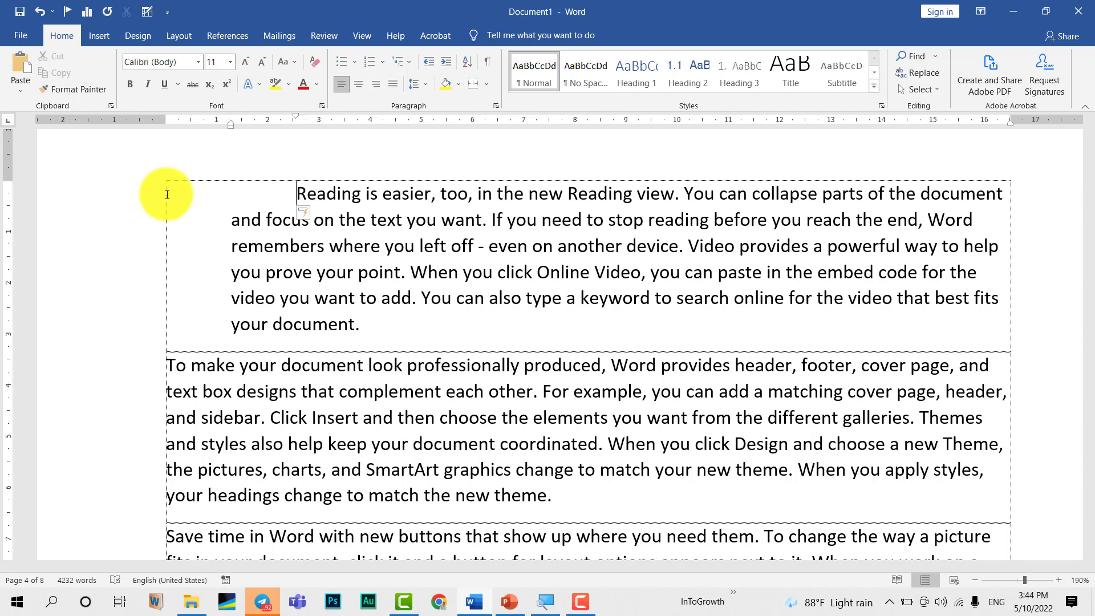
key(ctrl+z)
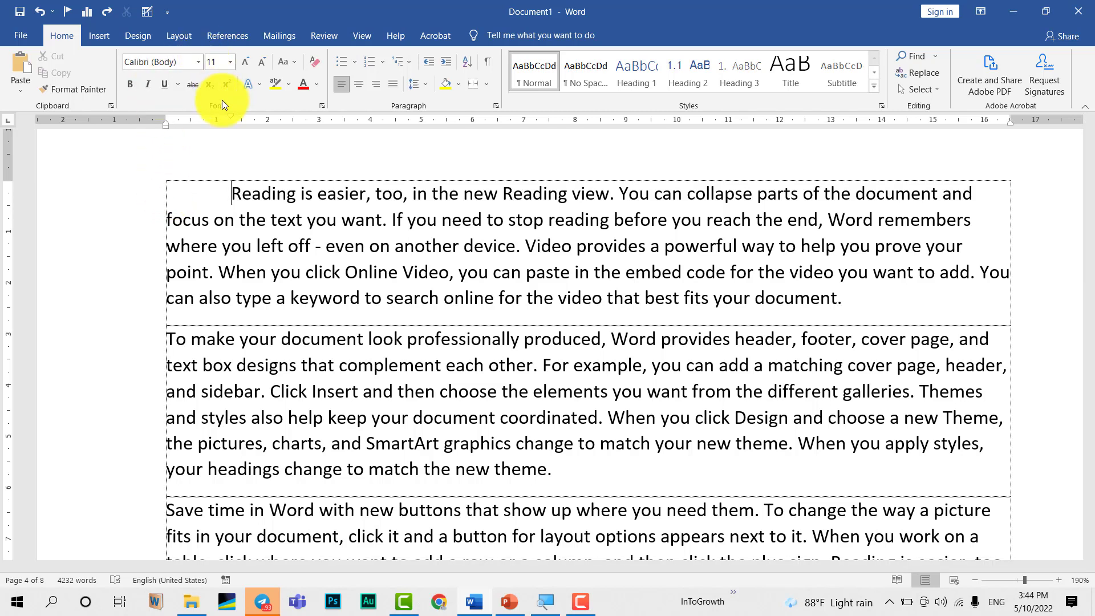
Set Default tab stops to 5 cm in the Tabs dialog.
double_click(231, 115)
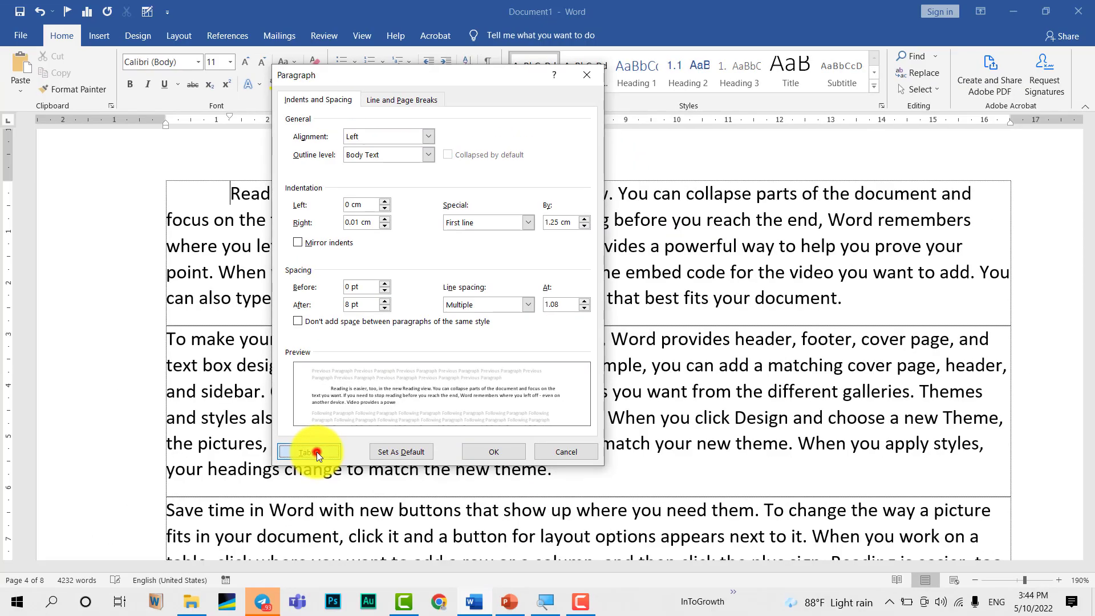
click(317, 452)
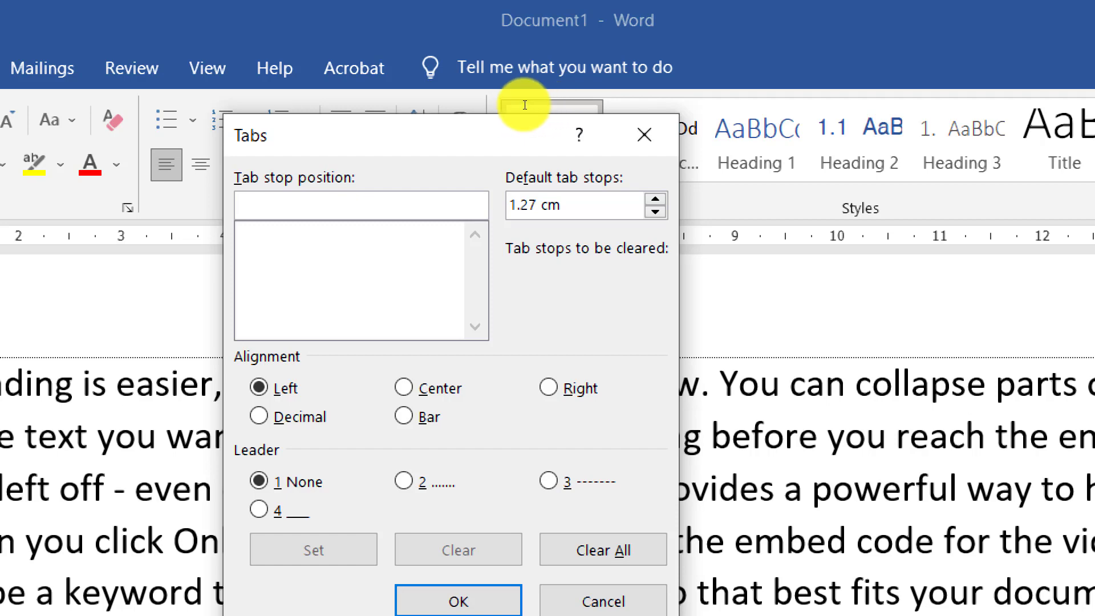
double_click(522, 104)
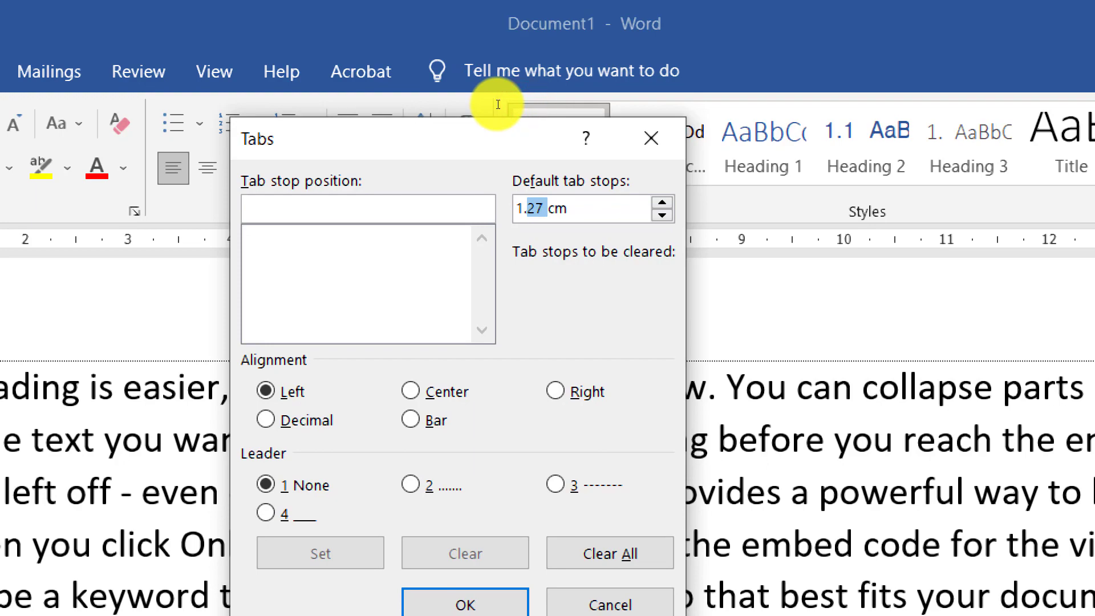
key(BackSpace)
key(BackSpace)
key(BackSpace)
text(5)
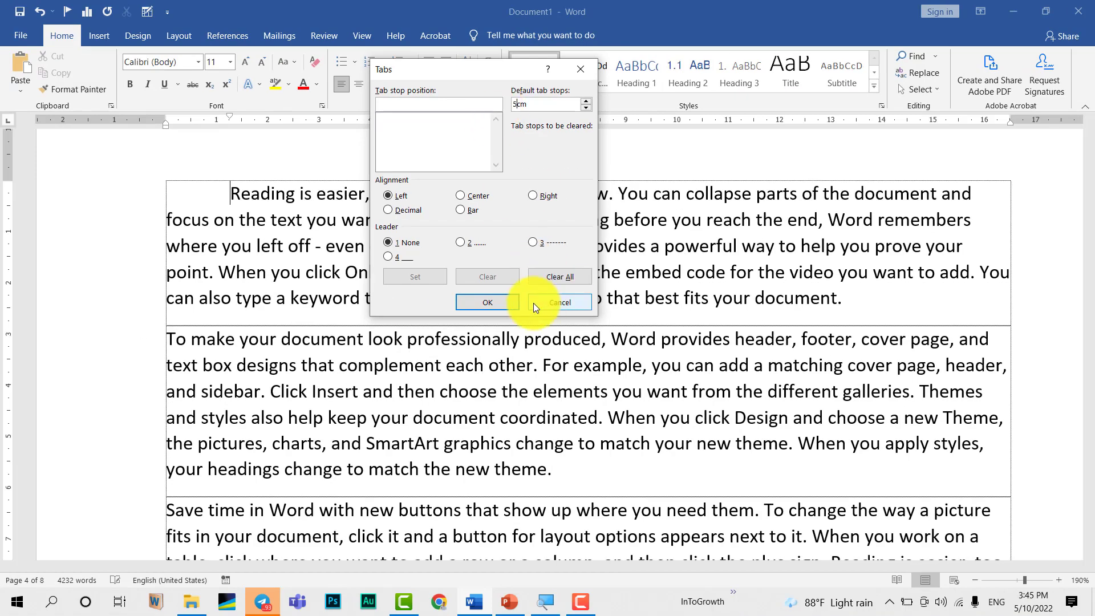
click(488, 302)
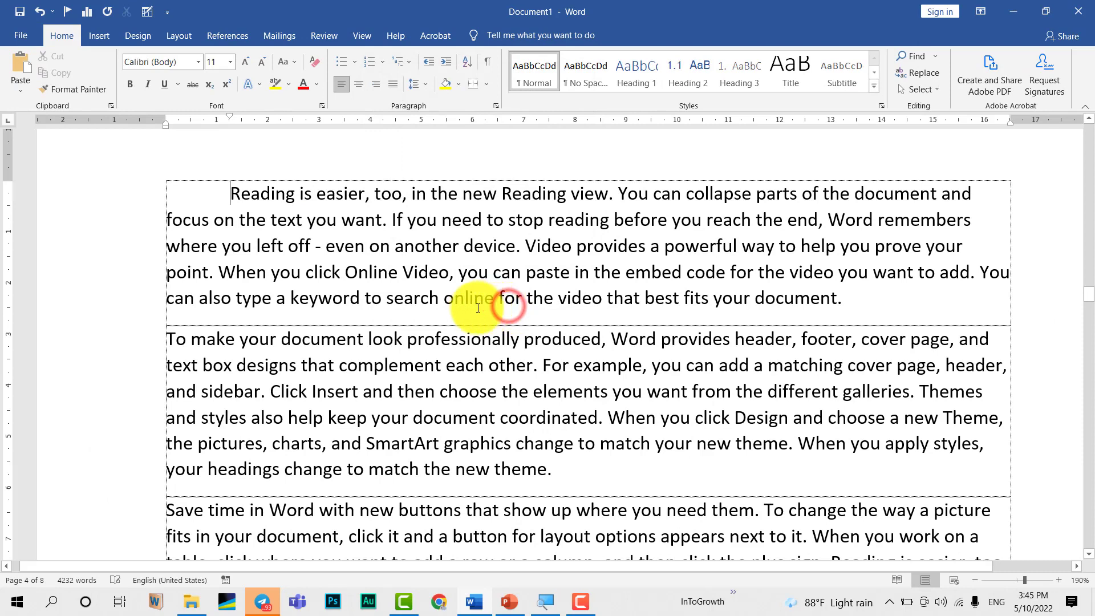
Try a Tab first-line indent on the second paragraph, leaving it unindented.
click(164, 339)
key(Tab)
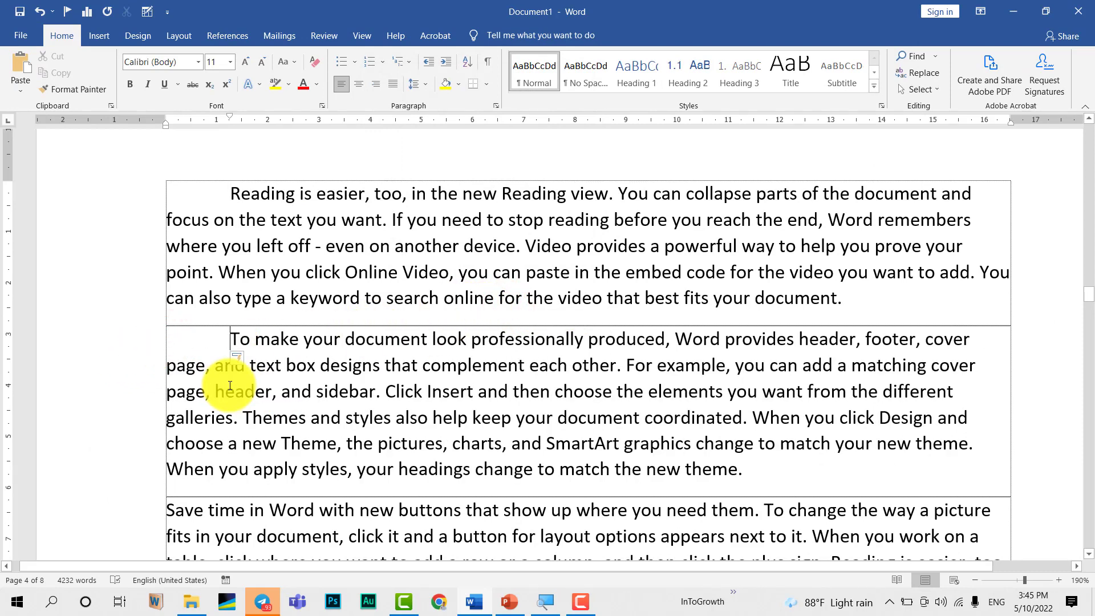
key(ctrl+z)
key(ctrl+y)
key(ctrl+z)
key(ctrl+y)
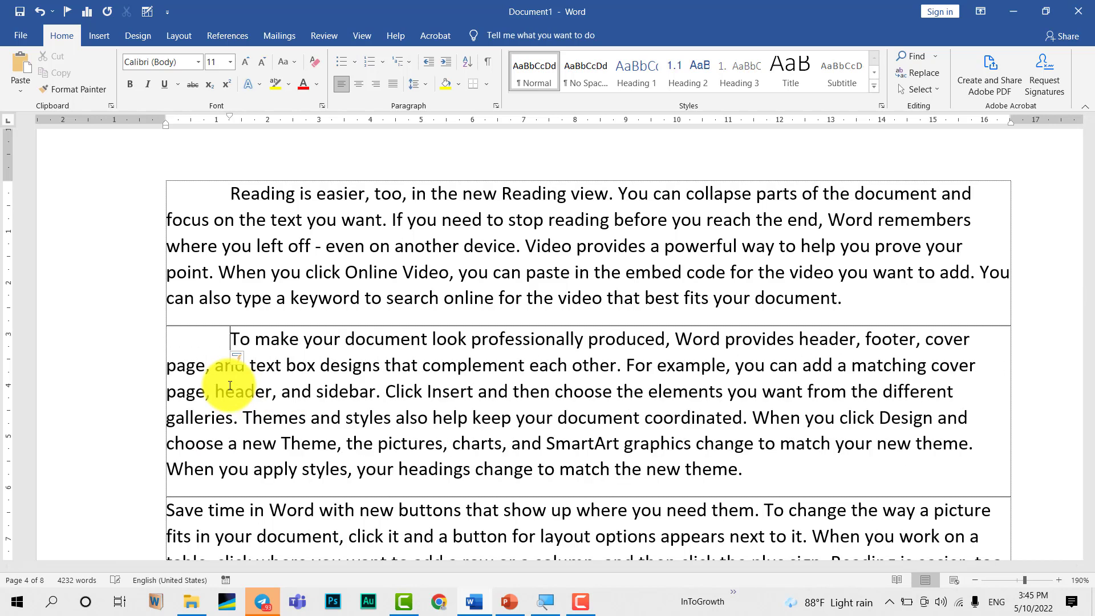
key(ctrl+z)
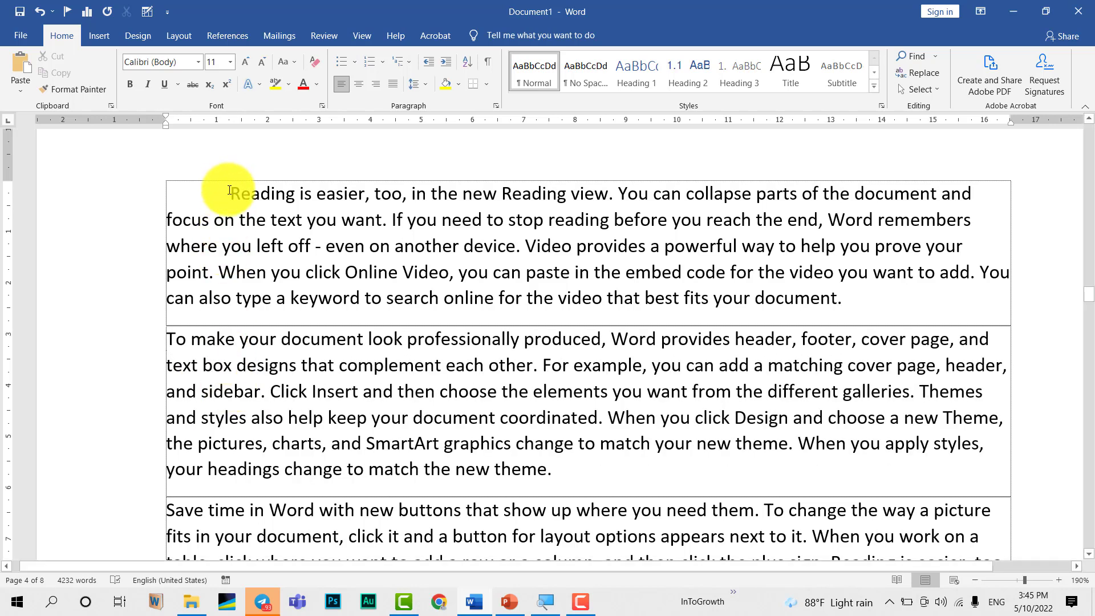
Drag the first paragraph's First Line Indent marker back to the left margin.
click(229, 190)
key(BackSpace)
key(Tab)
key(Tab)
key(Tab)
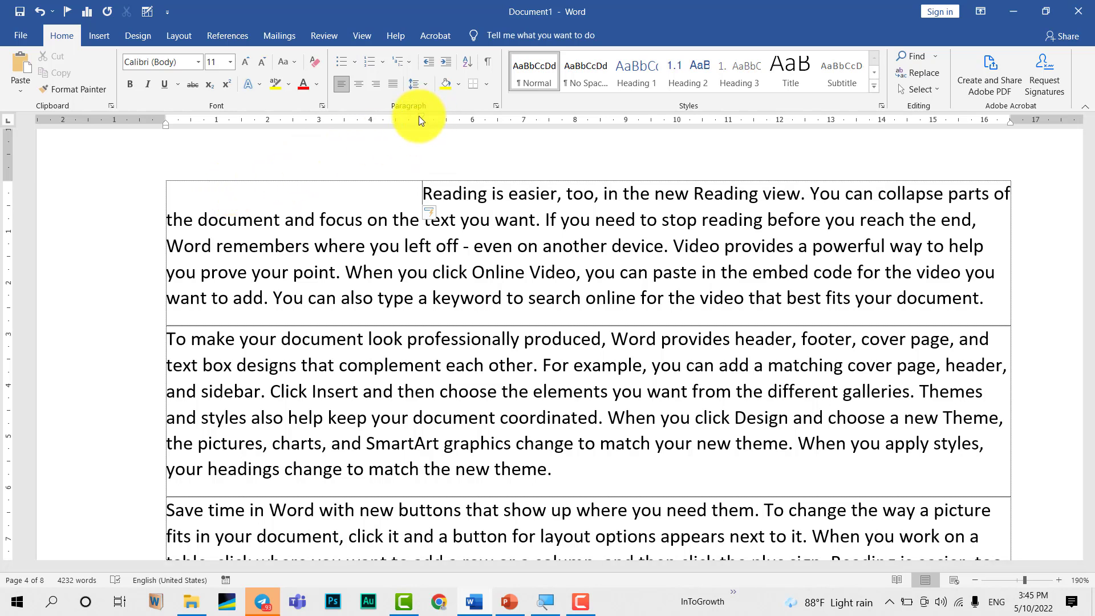
drag(419, 115, 218, 125)
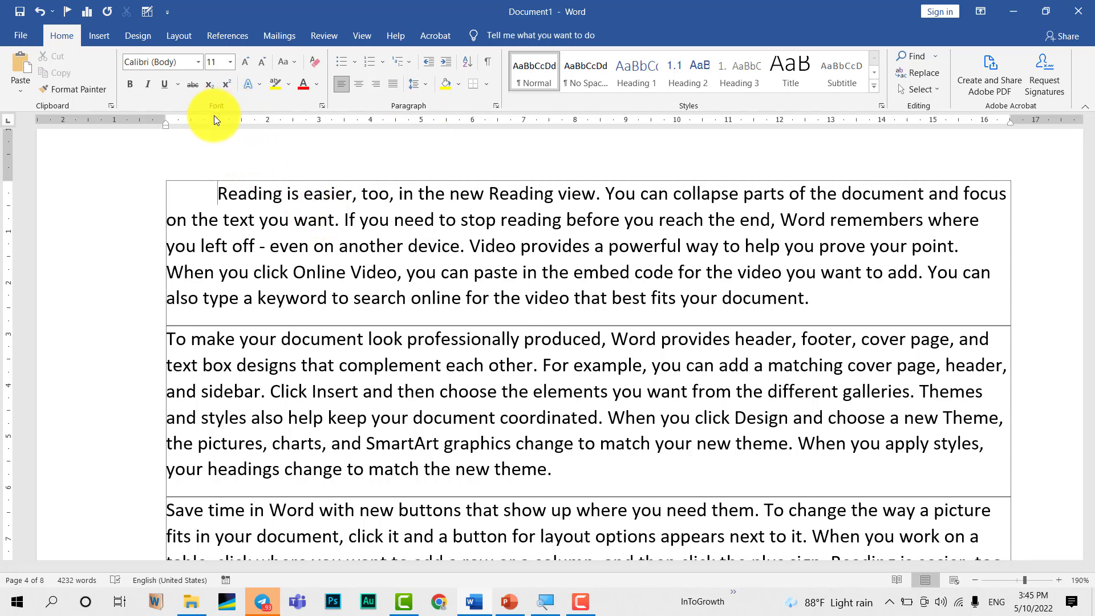
drag(216, 117, 166, 121)
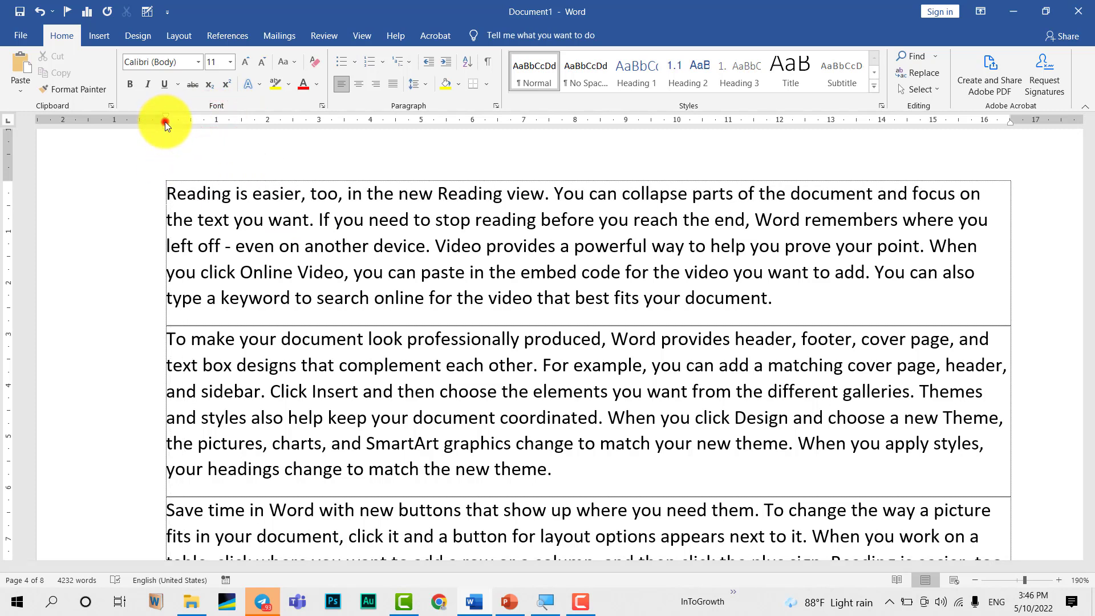
Drag the Hanging Indent marker to about 2 cm so later lines indent.
drag(165, 121, 274, 131)
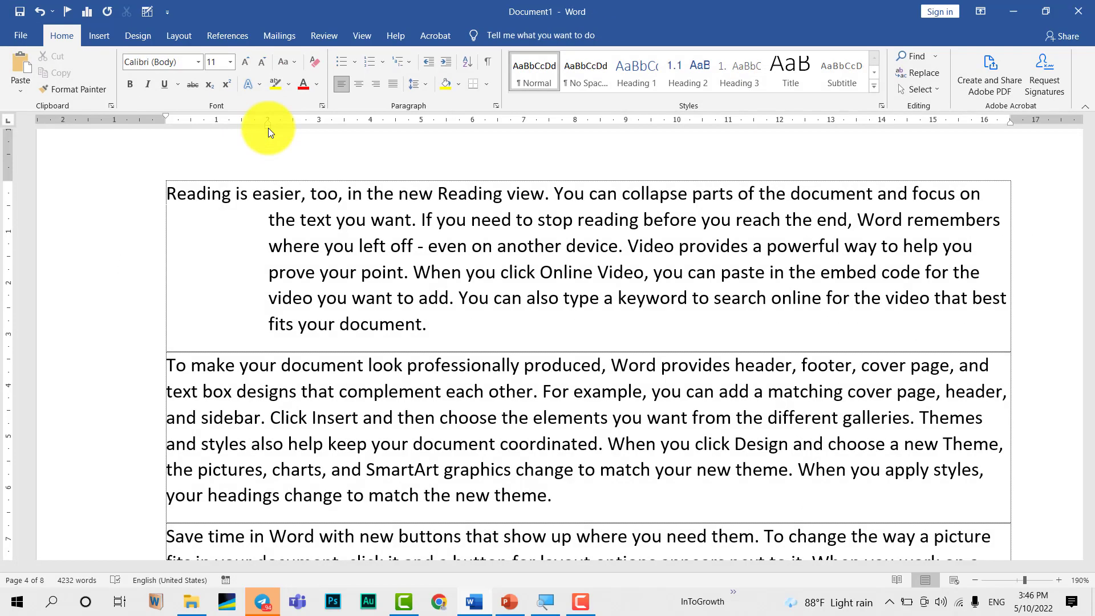
Indent the 'To make your document…' first line to align with the hanging indent above.
click(166, 363)
key(Tab)
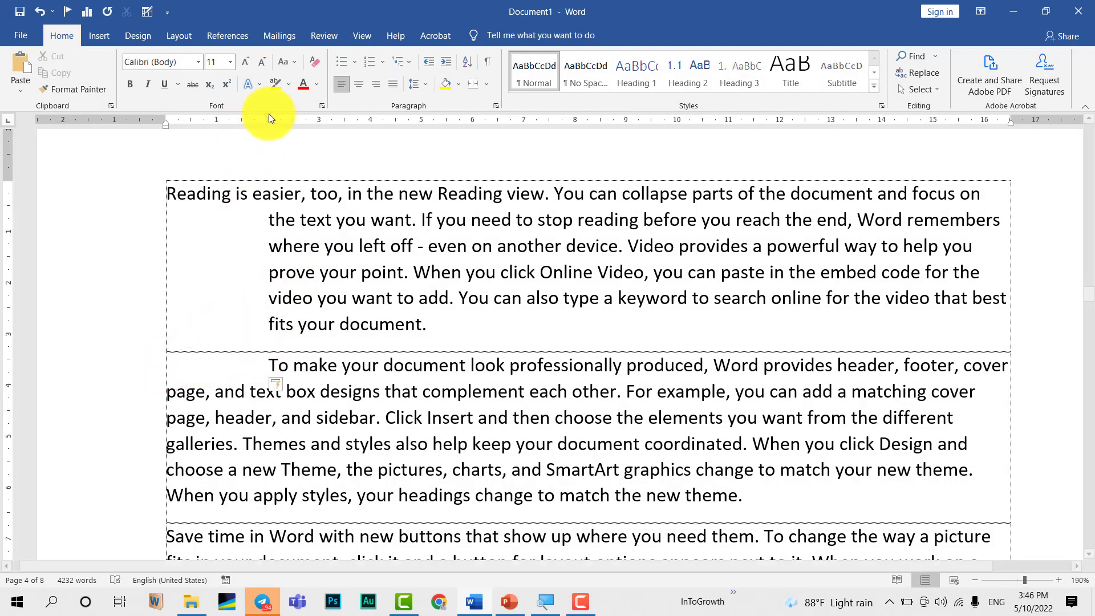
drag(269, 115, 333, 118)
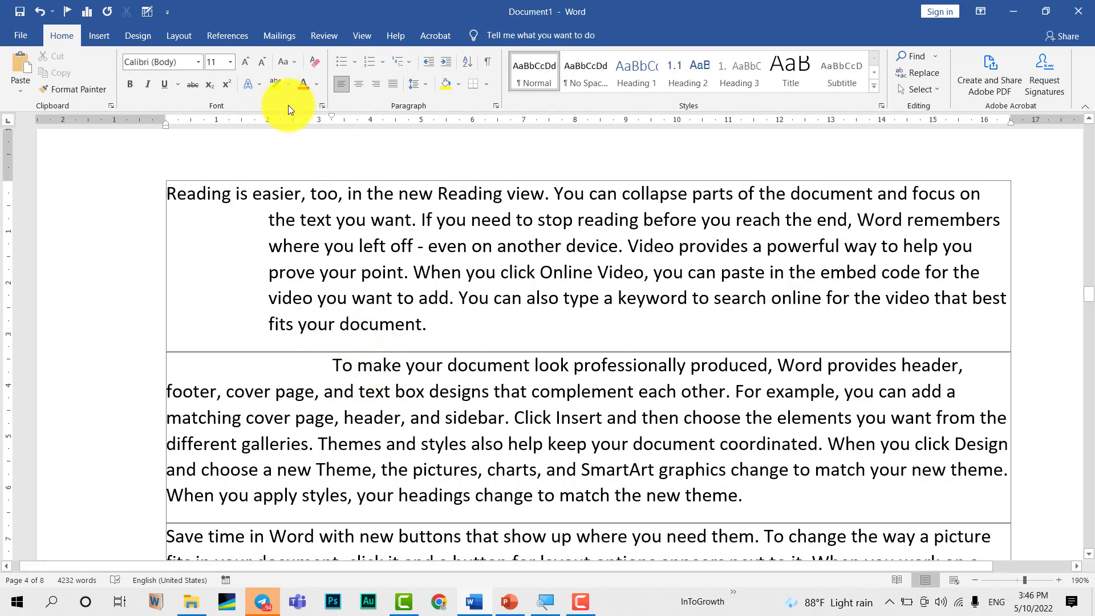
drag(327, 118, 269, 121)
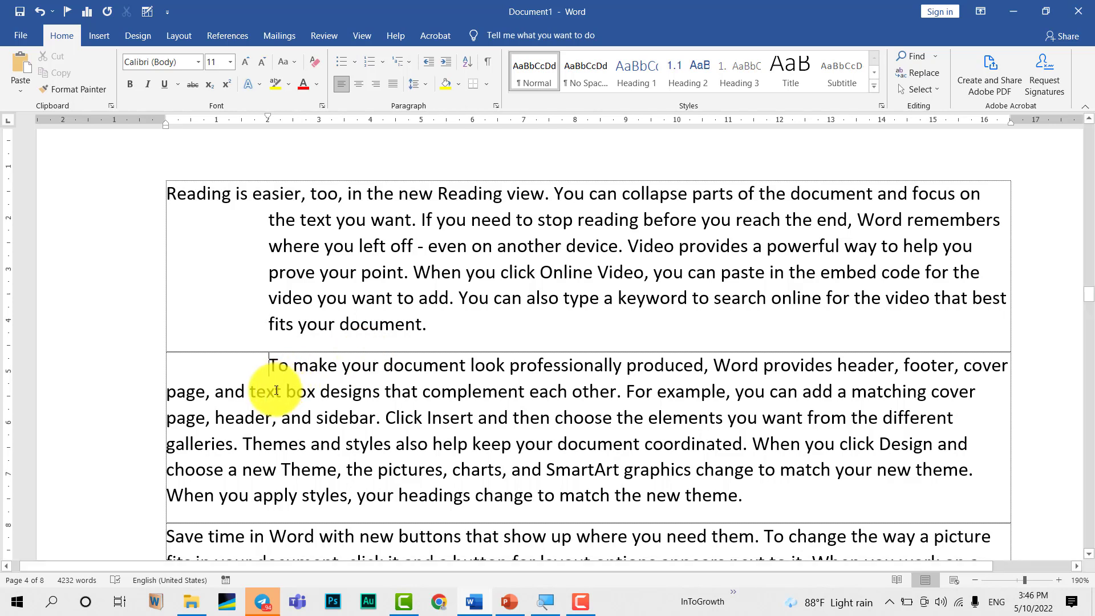
scroll(262, 399, down, 2)
scroll(244, 462, down, 1)
scroll(221, 354, down, 2)
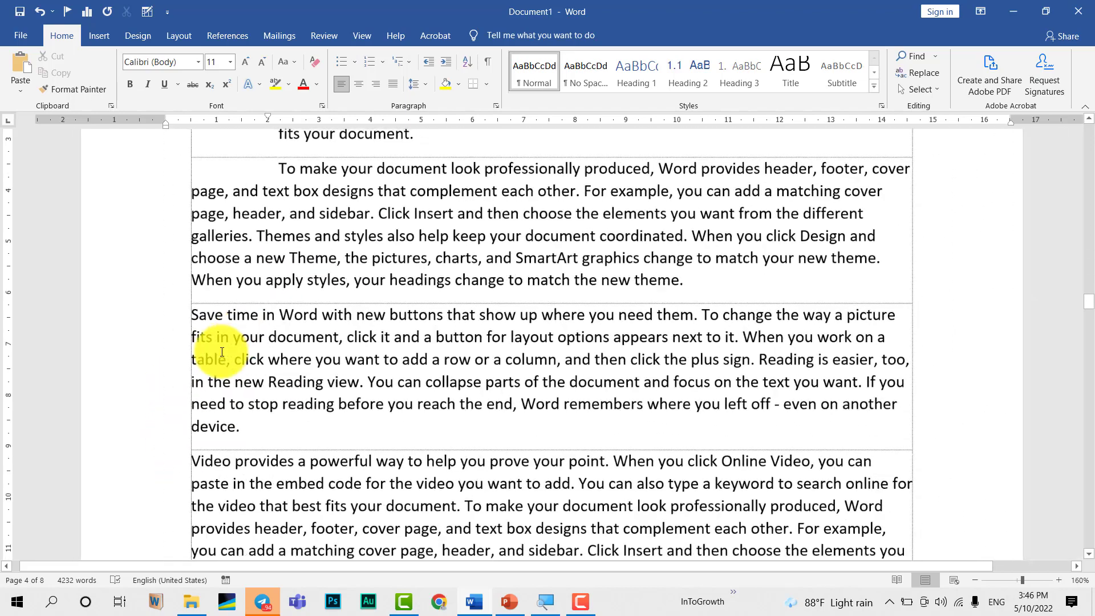
scroll(156, 357, down, 4)
scroll(291, 370, down, 1)
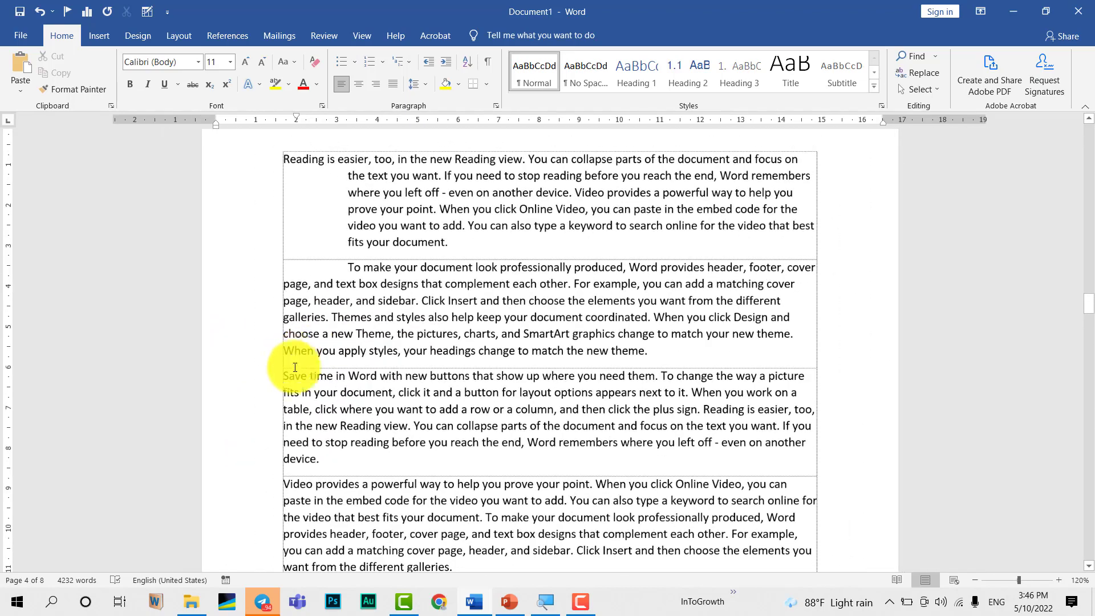
drag(325, 472, 266, 383)
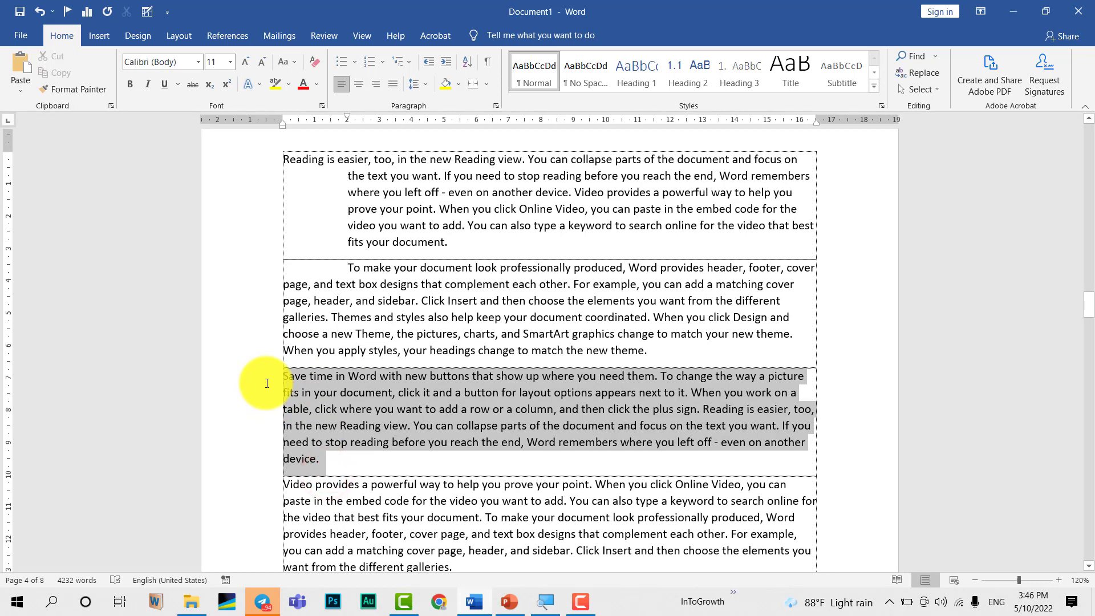
drag(655, 360, 289, 277)
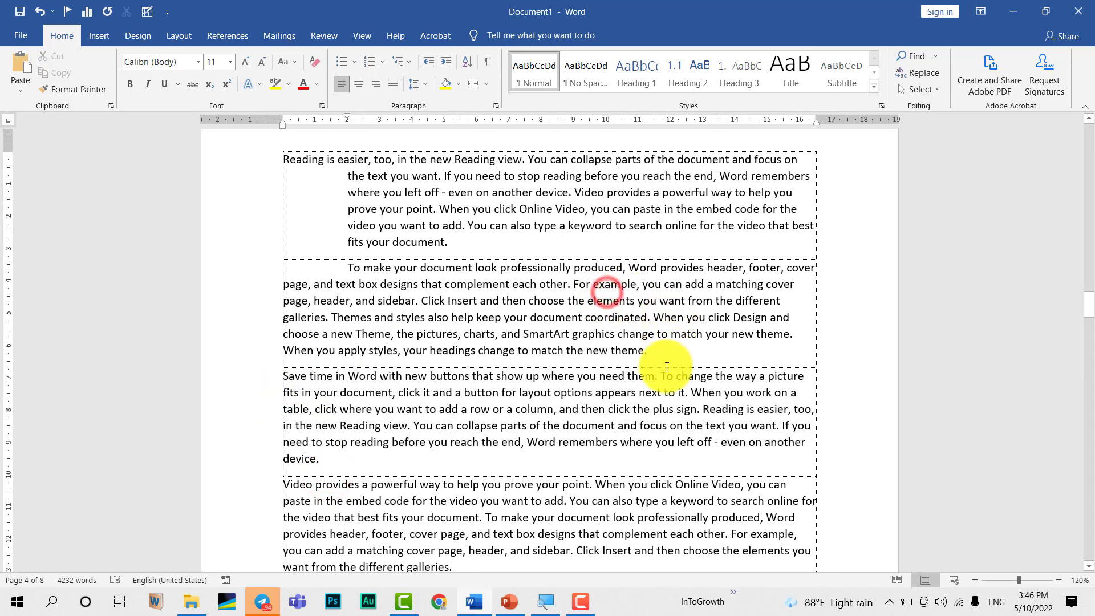
drag(281, 159, 489, 237)
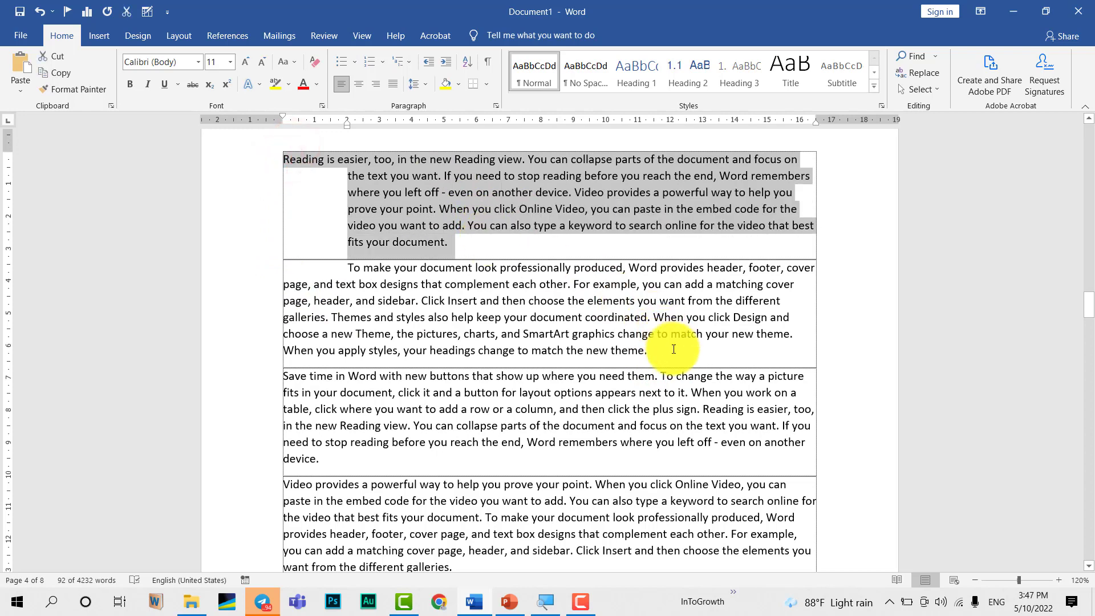
drag(670, 352, 288, 265)
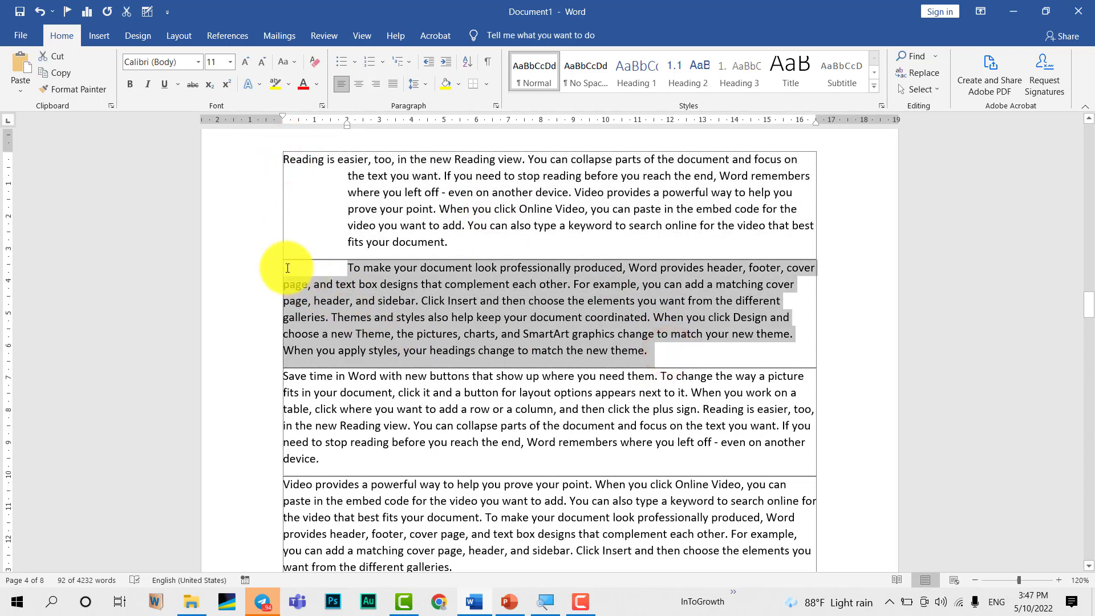
click(344, 388)
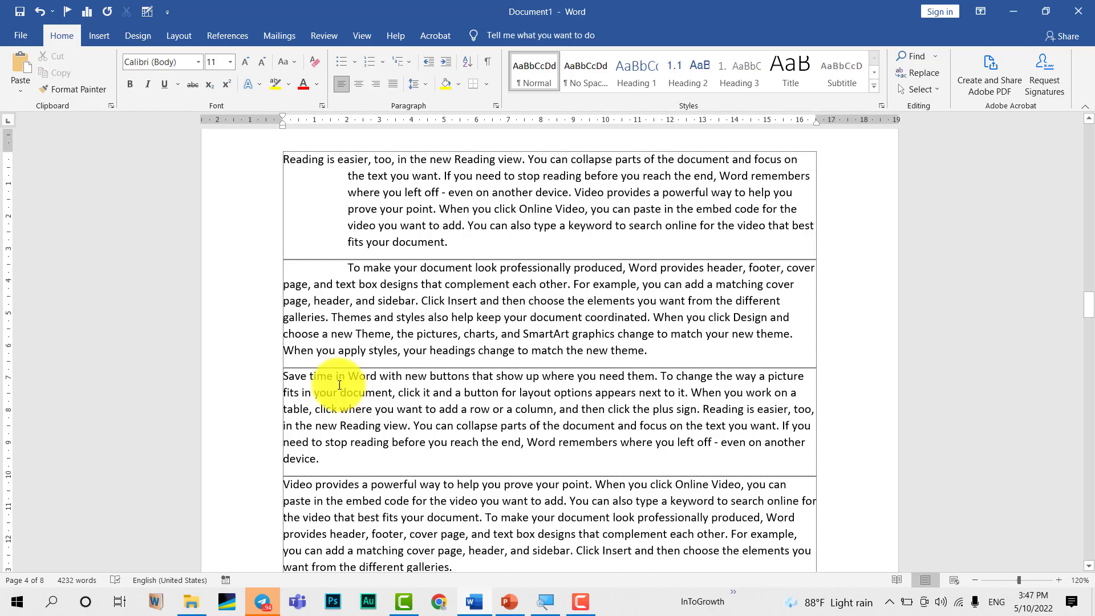
Insert an empty line after the second paragraph, undoing stray typing.
scroll(320, 382, up, 3)
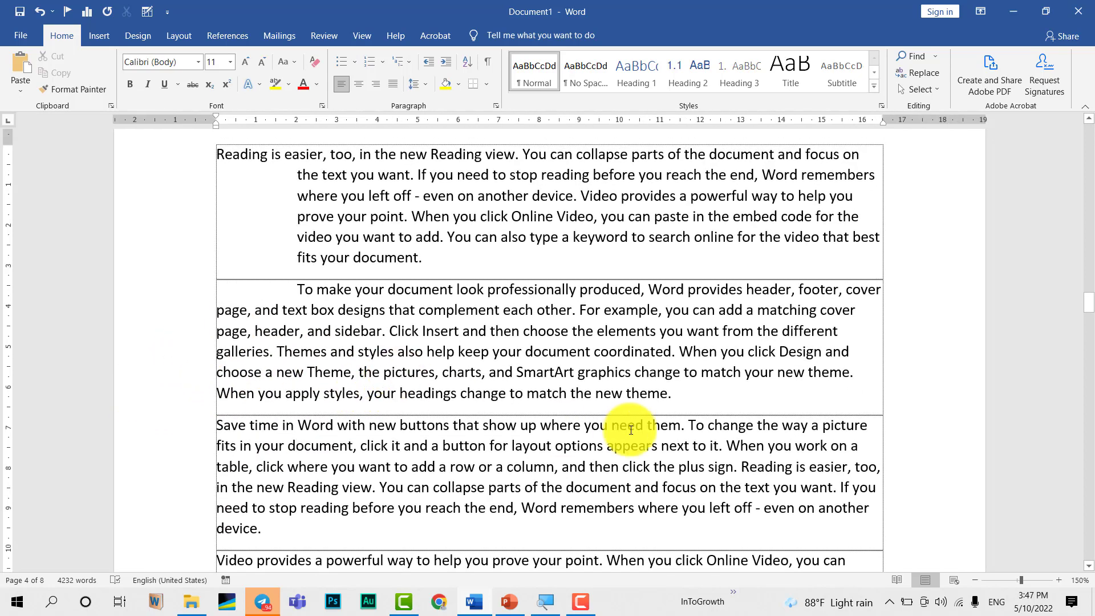
scroll(683, 400, up, 1)
scroll(683, 399, up, 1)
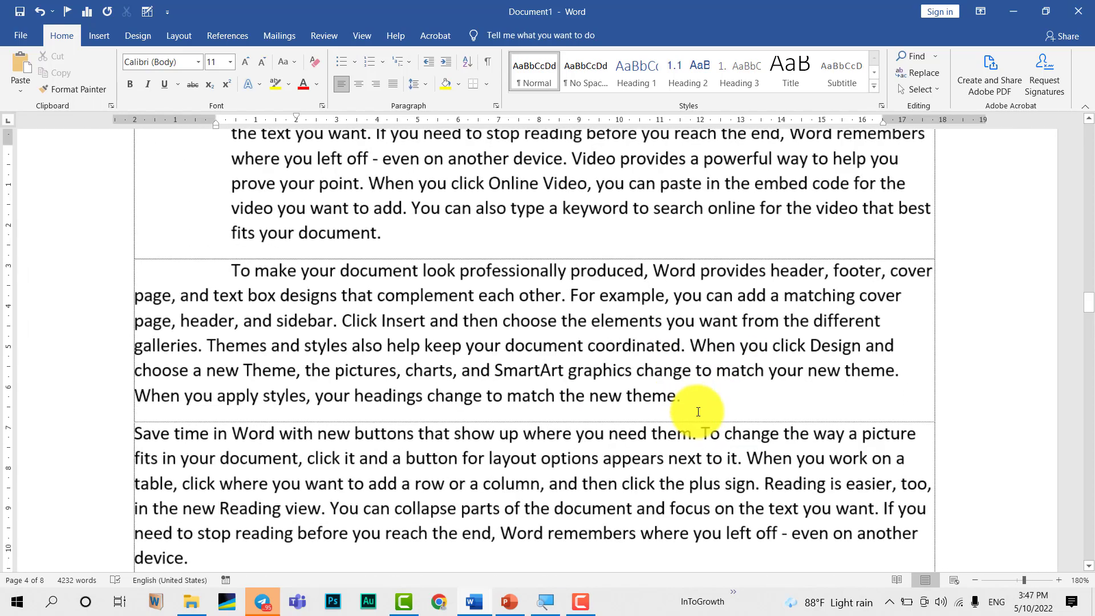
scroll(696, 415, down, 2)
key(Return)
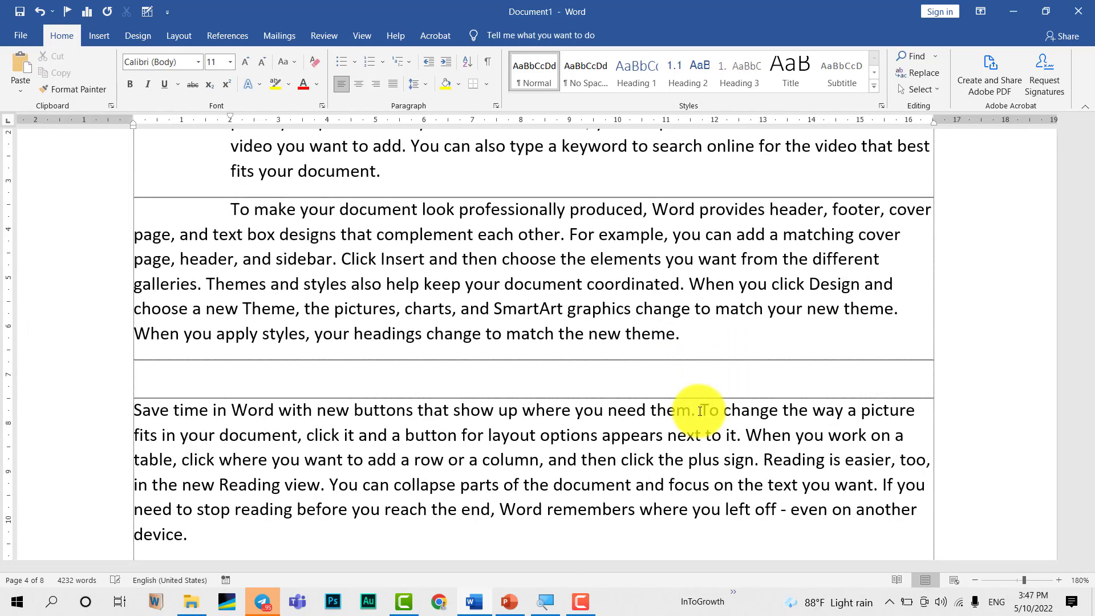
click(698, 412)
key(BackSpace)
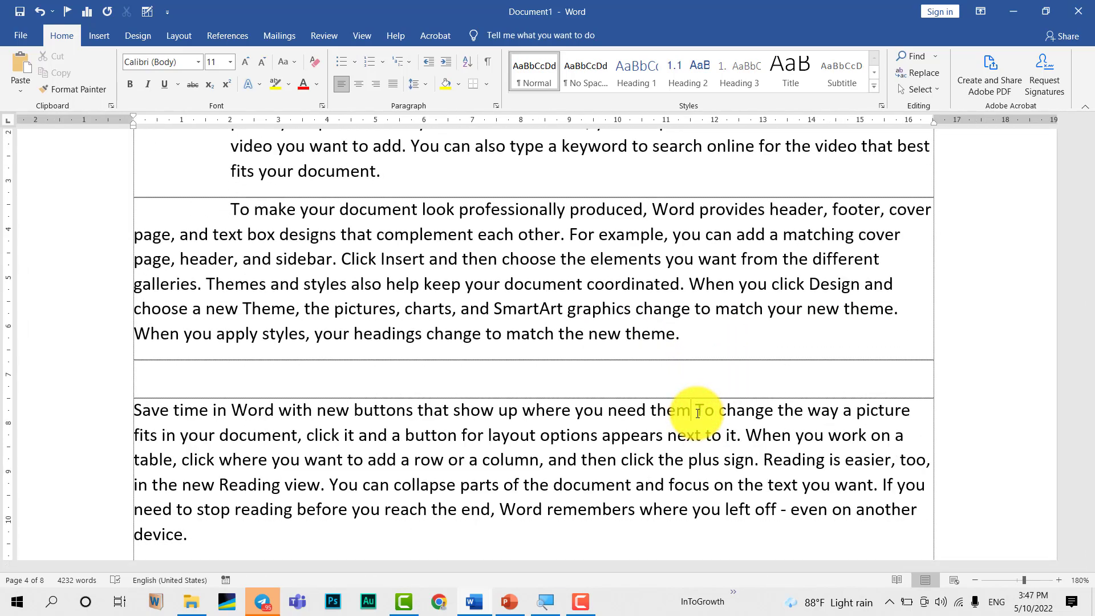
text(Firs)
key(ctrl+z)
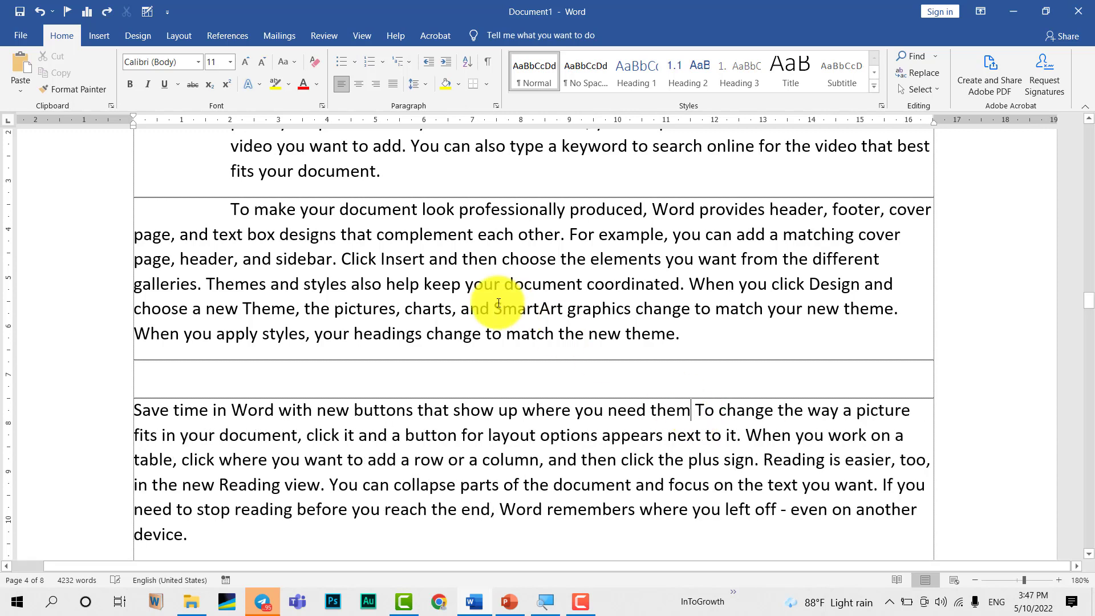
shift+click(376, 379)
text(Fi)
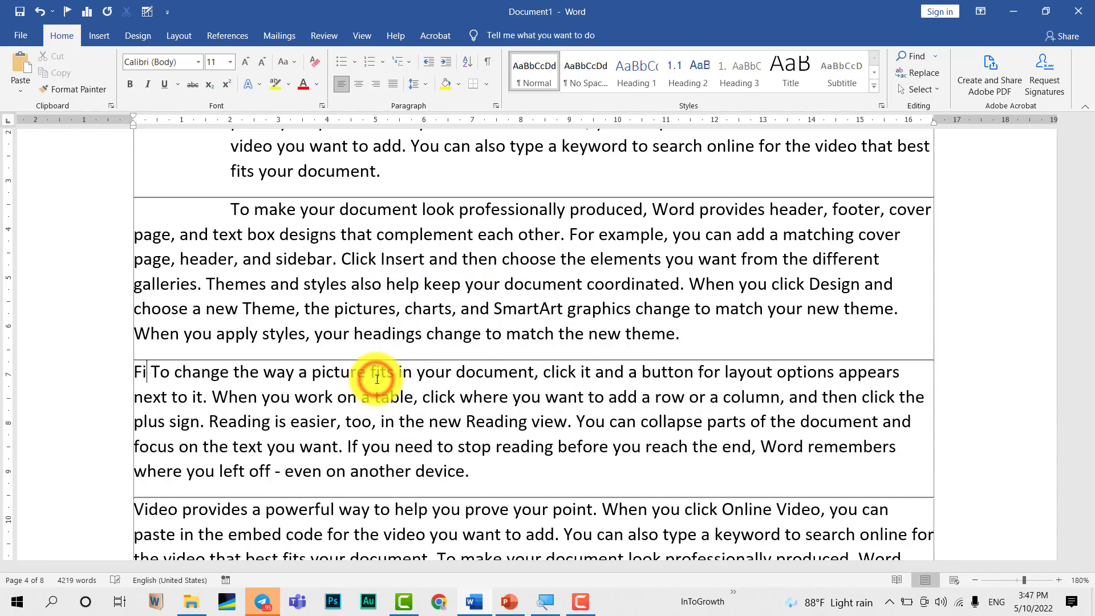
key(ctrl+z)
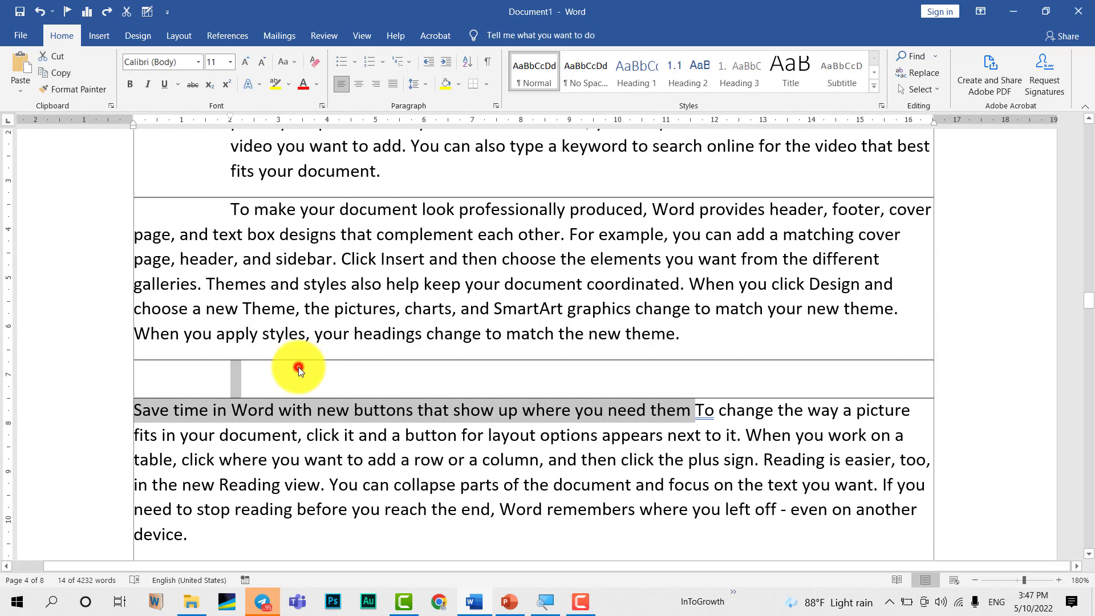
Create an empty centred line below the second paragraph.
click(299, 372)
text(First)
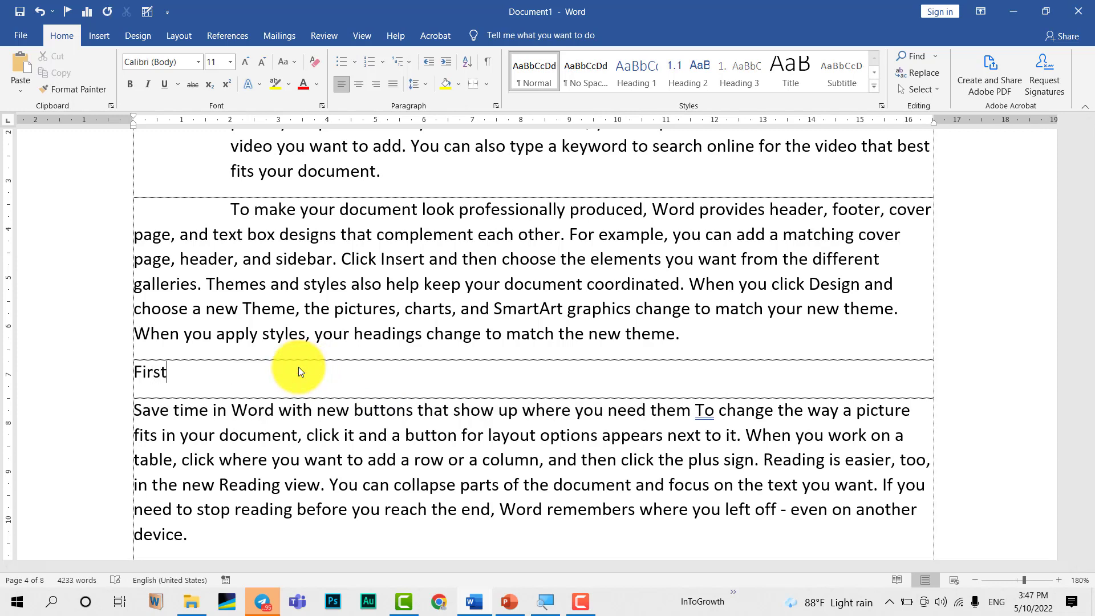
key(ctrl+e)
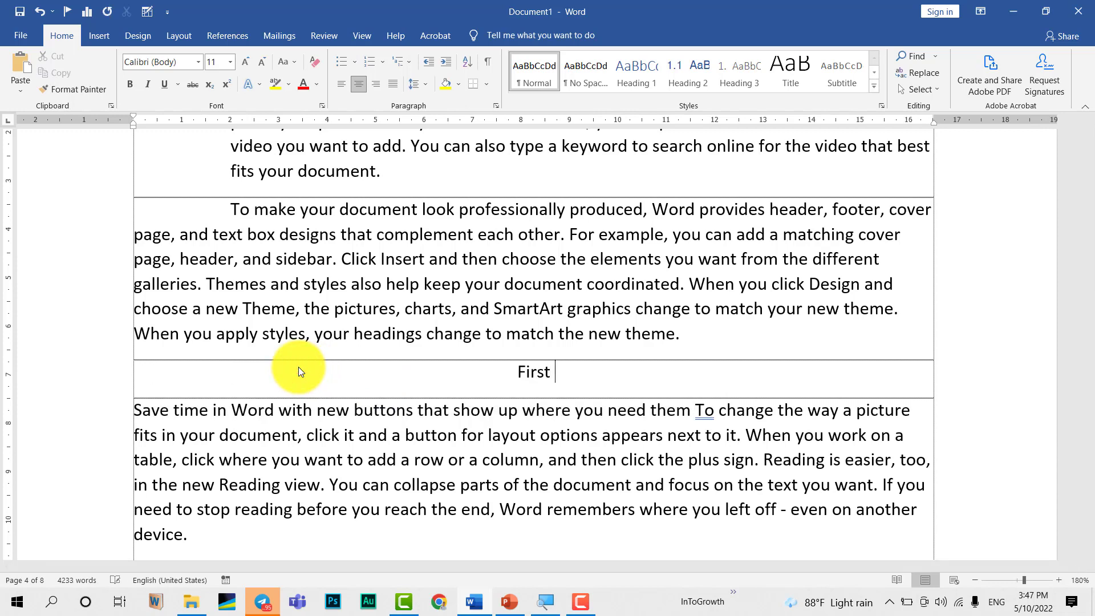
text(Line)
click(295, 360)
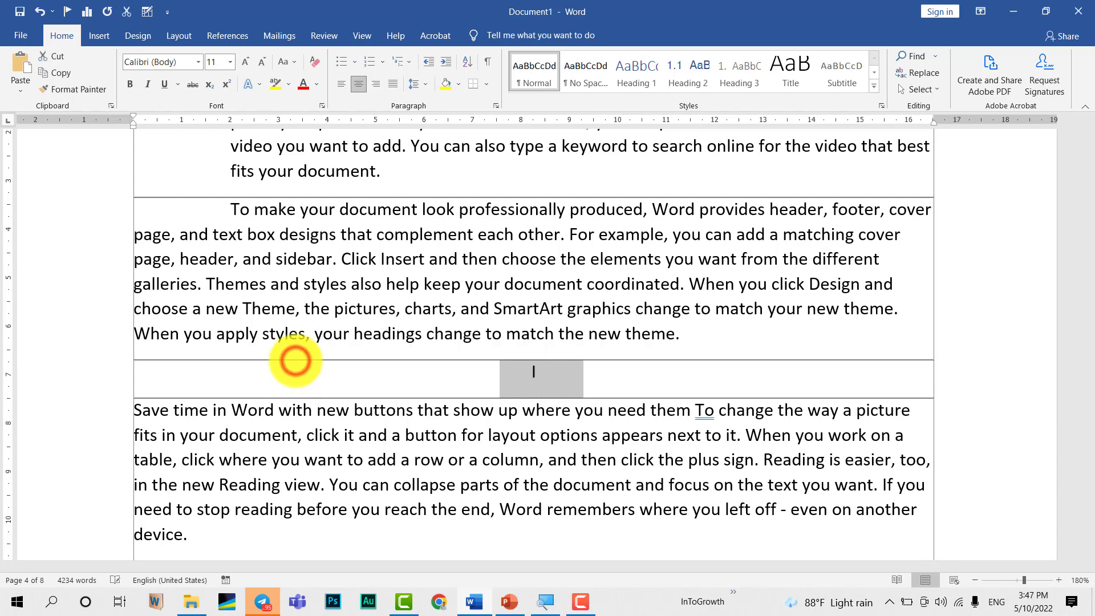
text(First)
key(BackSpace)
key(BackSpace)
key(BackSpace)
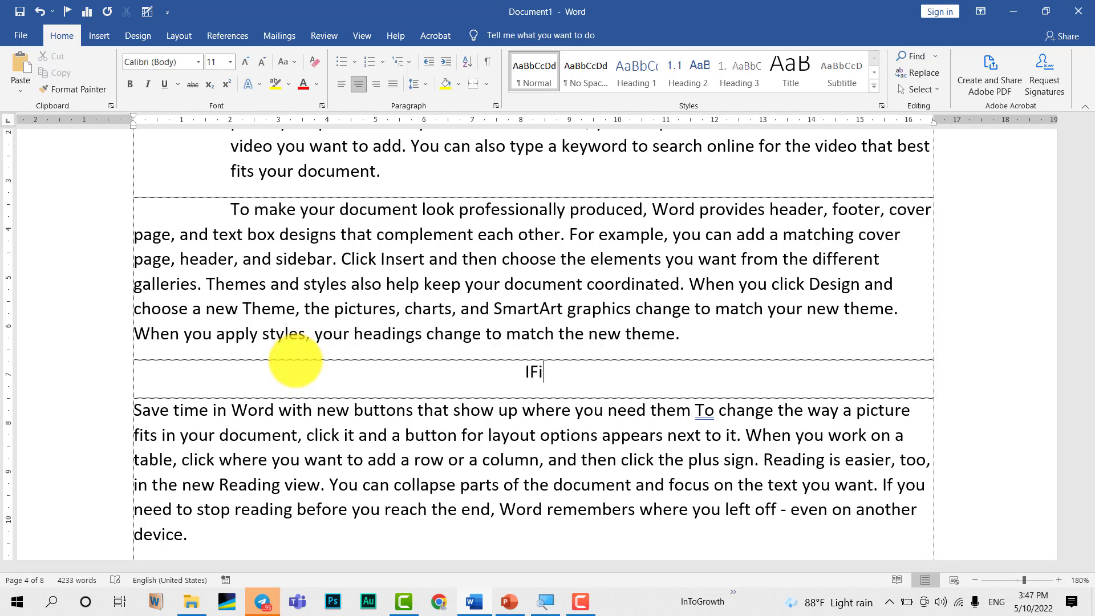
key(BackSpace)
key(BackSpace)
key(BackSpace)
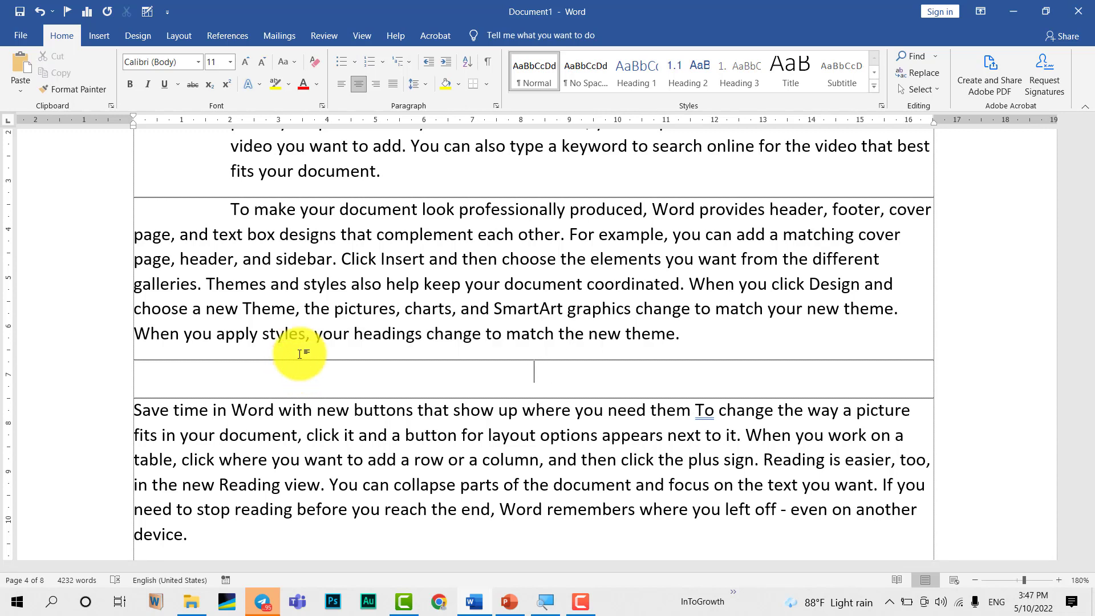
Type 'First Line Indent + Hanging Indent = Left Indent' on the centred line.
ctrl+scroll(502, 382, up, 1)
click(514, 398)
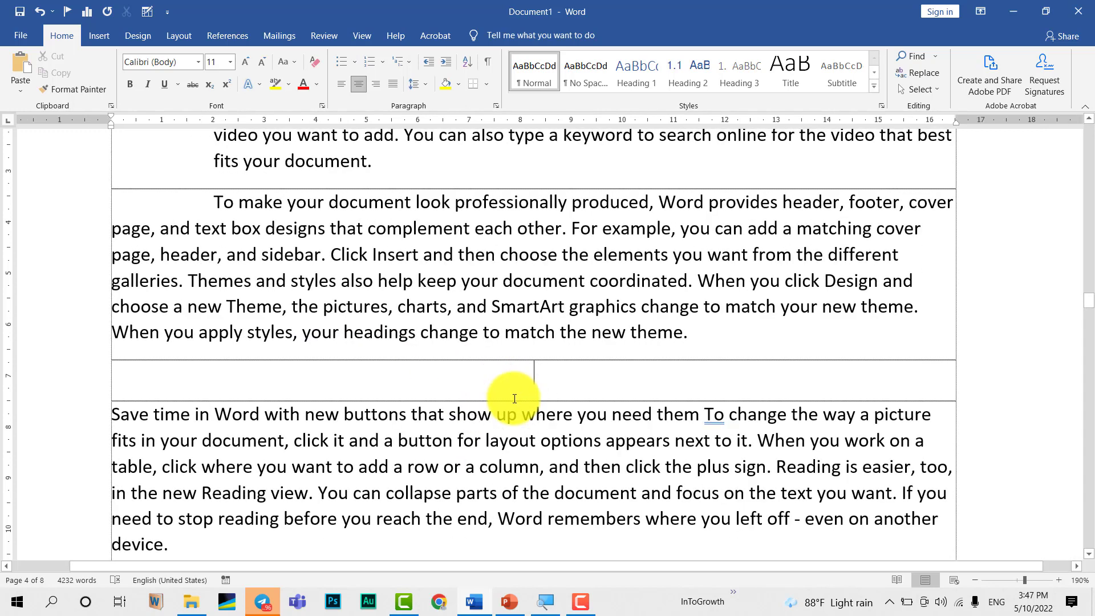
text(First l)
key(BackSpace)
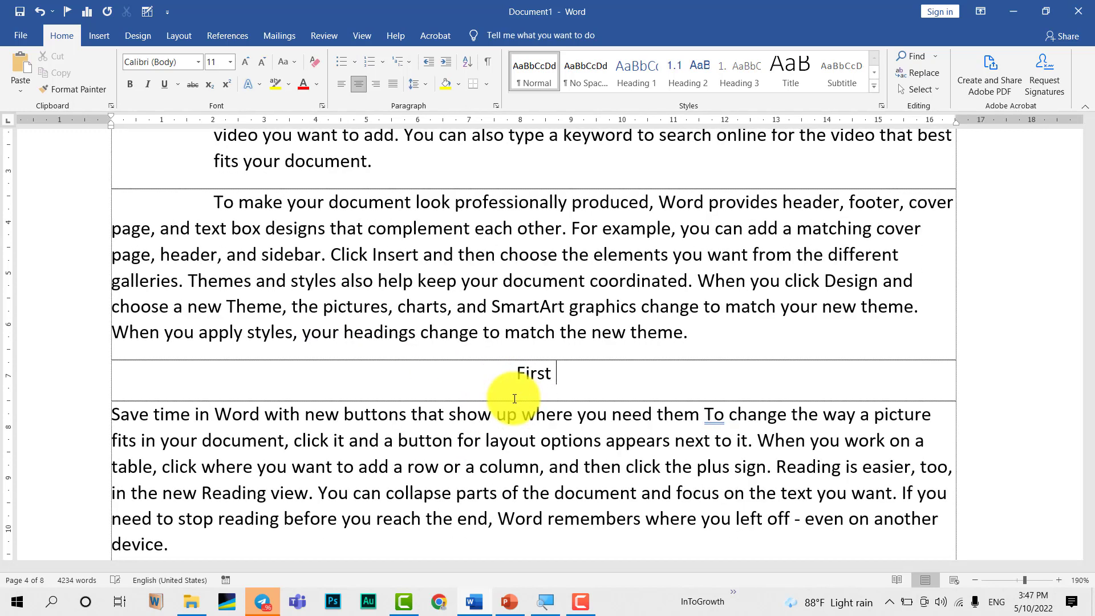
text(Line Indent)
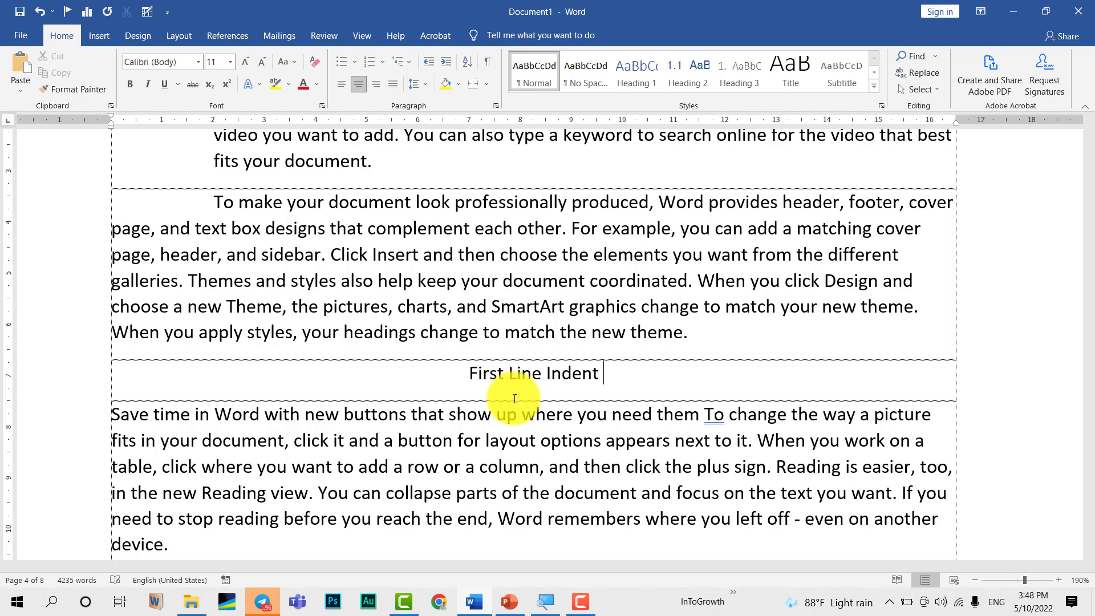
text( + Hanging)
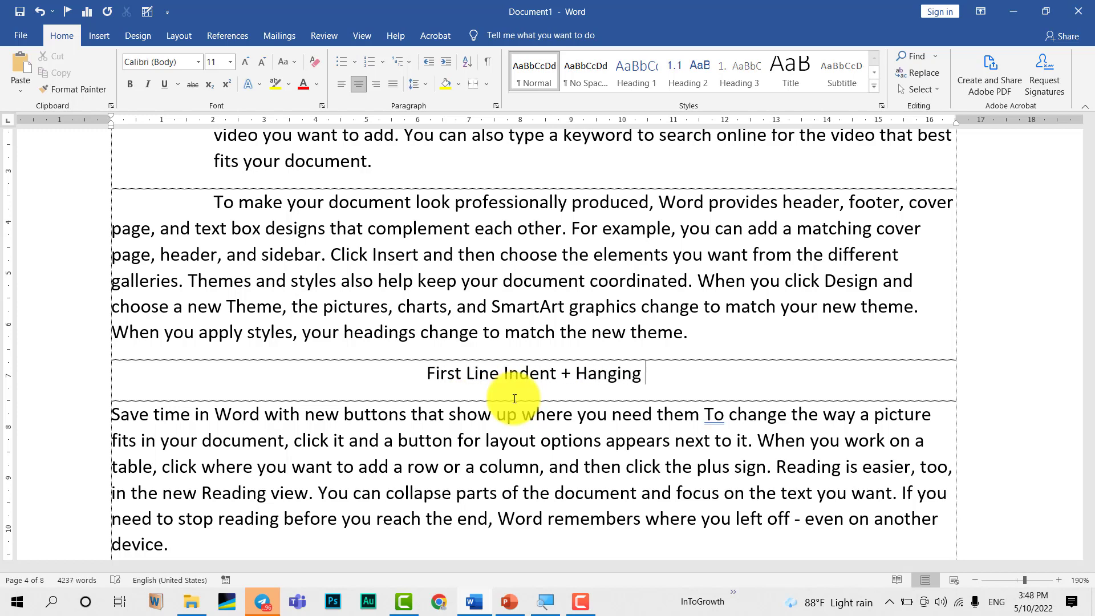
text( Indent =)
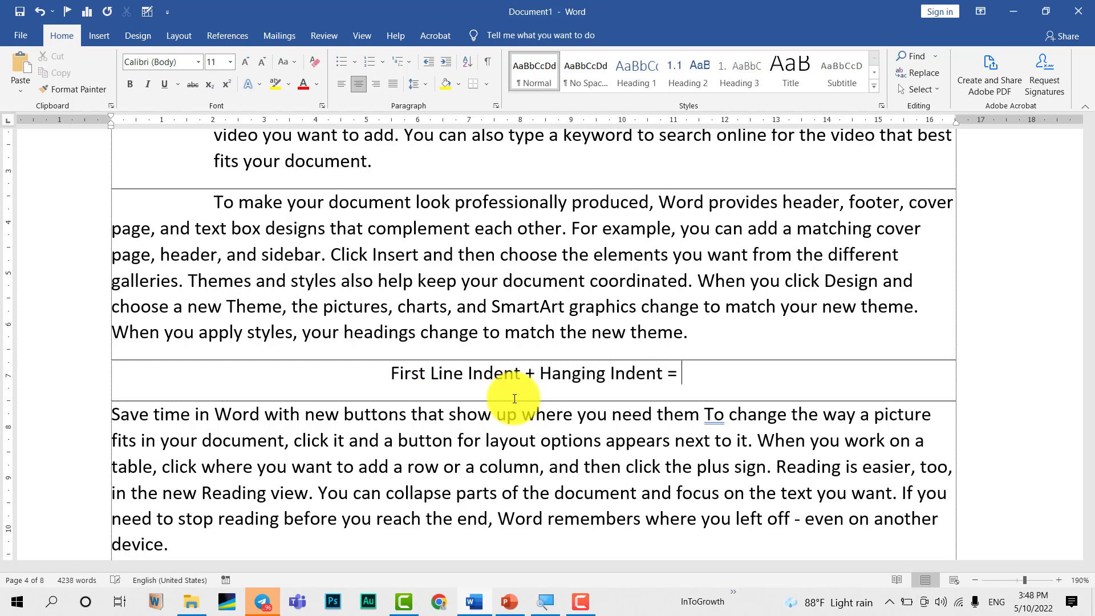
text( Left Indent)
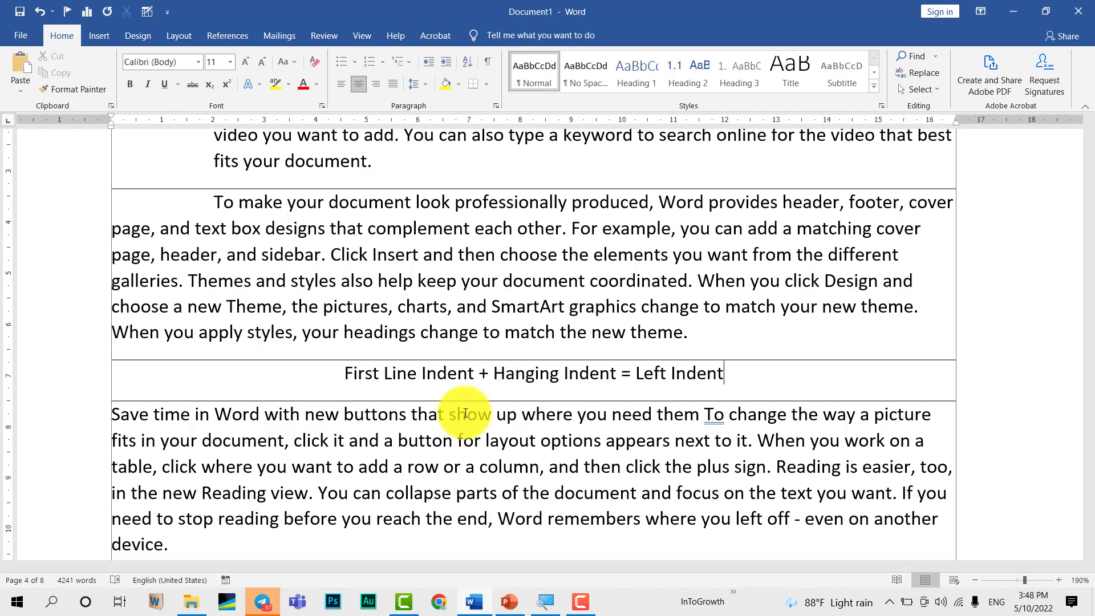
scroll(274, 320, down, 1)
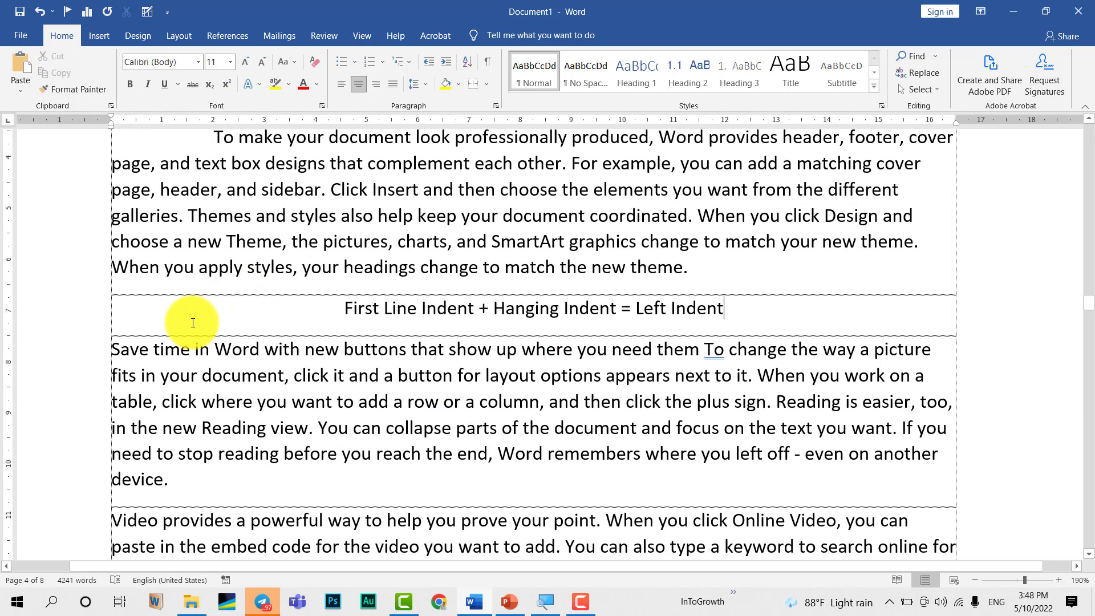
Drag the Left Indent marker to about 3 to indent the 'Save time in Word…' paragraph.
click(121, 353)
drag(113, 126, 192, 142)
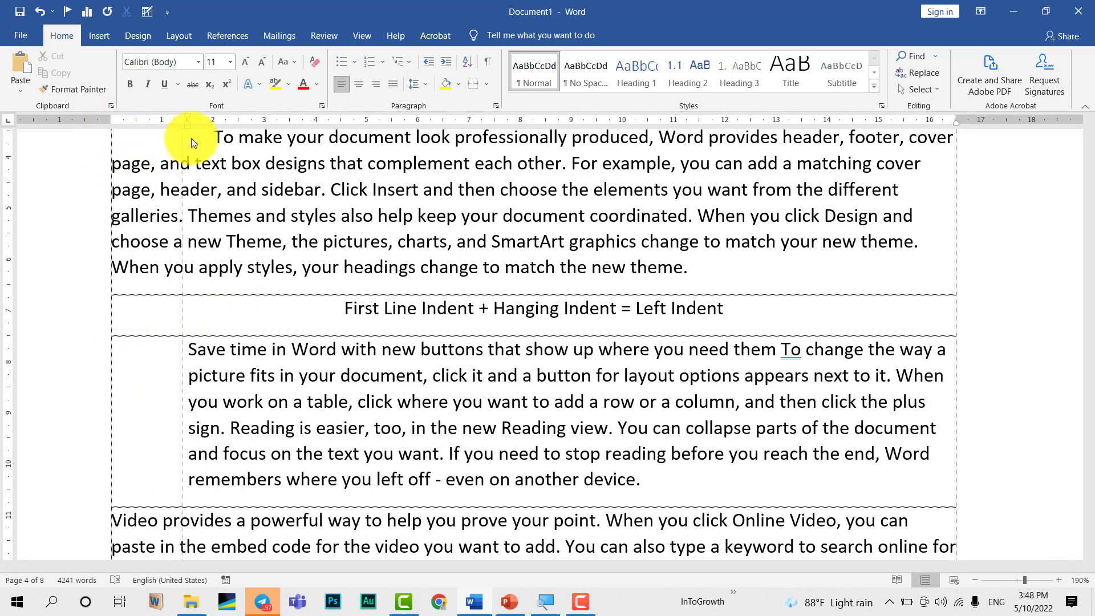
drag(191, 142, 261, 138)
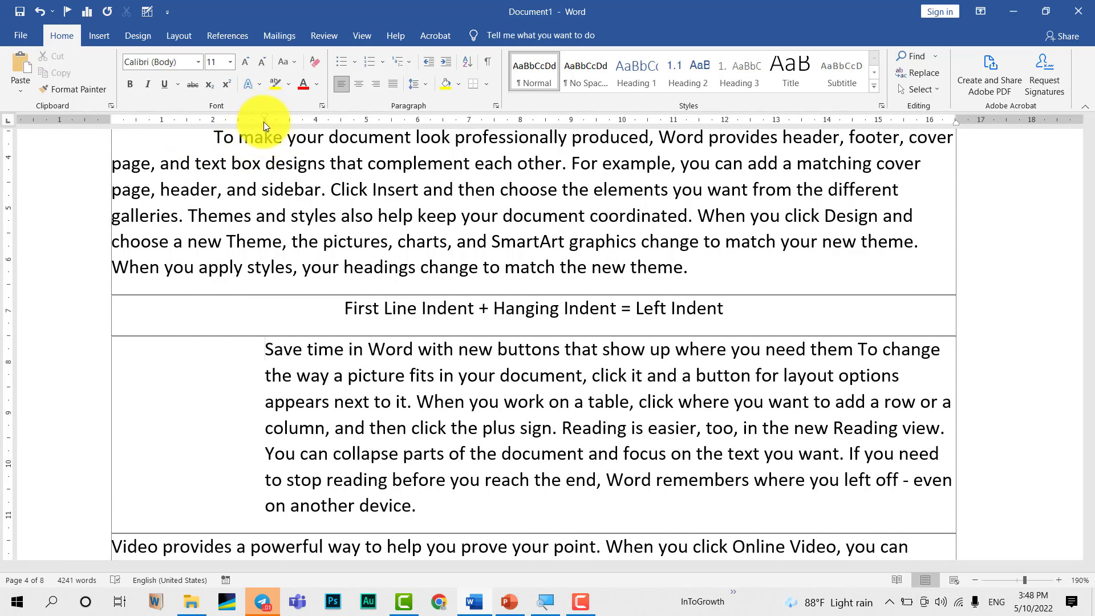
drag(334, 304, 816, 320)
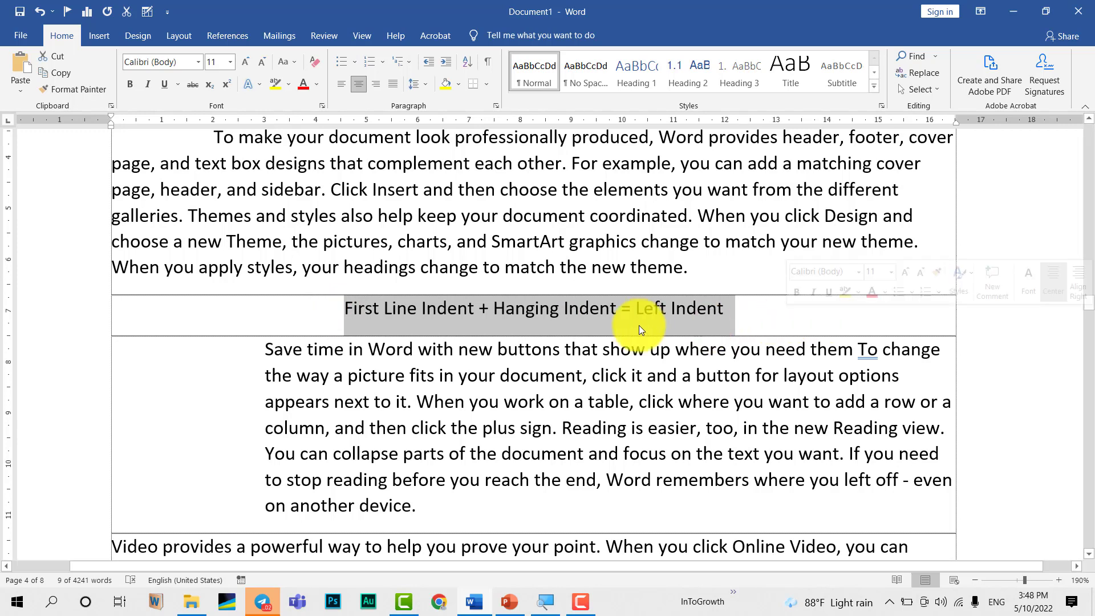
Add a 'Tab Selector' line below the 'First Line Indent + Hanging Indent = Left Indent' heading.
scroll(275, 285, down, 1)
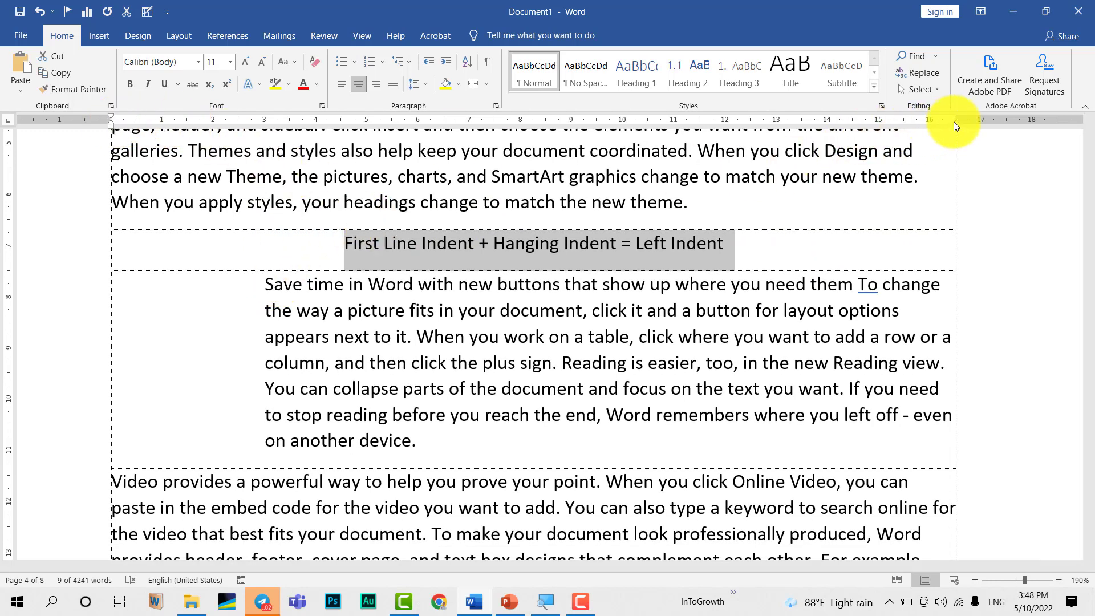
click(790, 247)
key(Return)
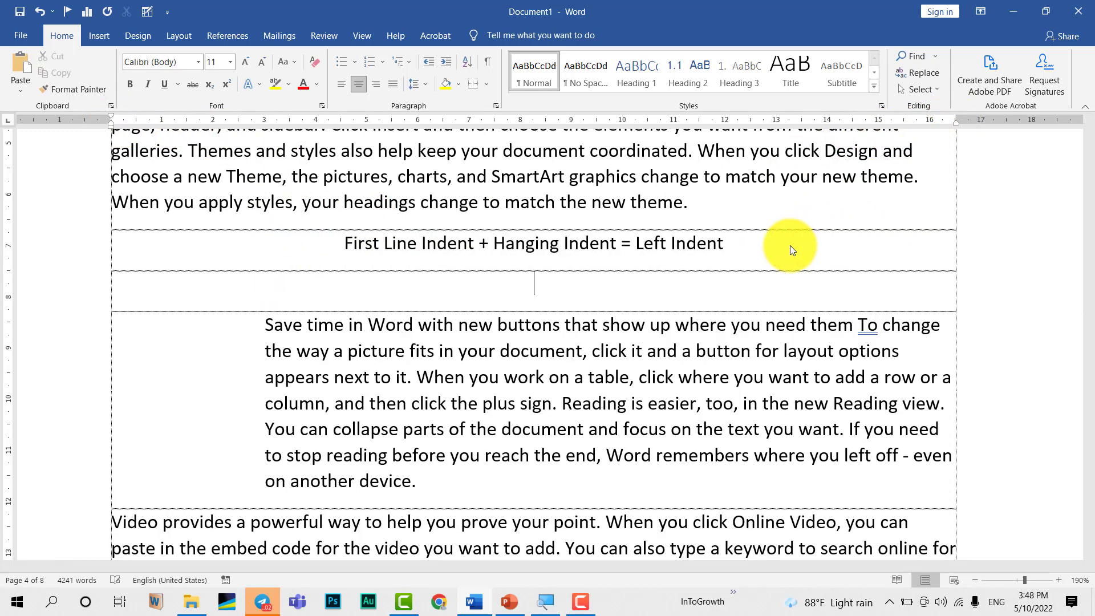
text(Tab S)
text(elector)
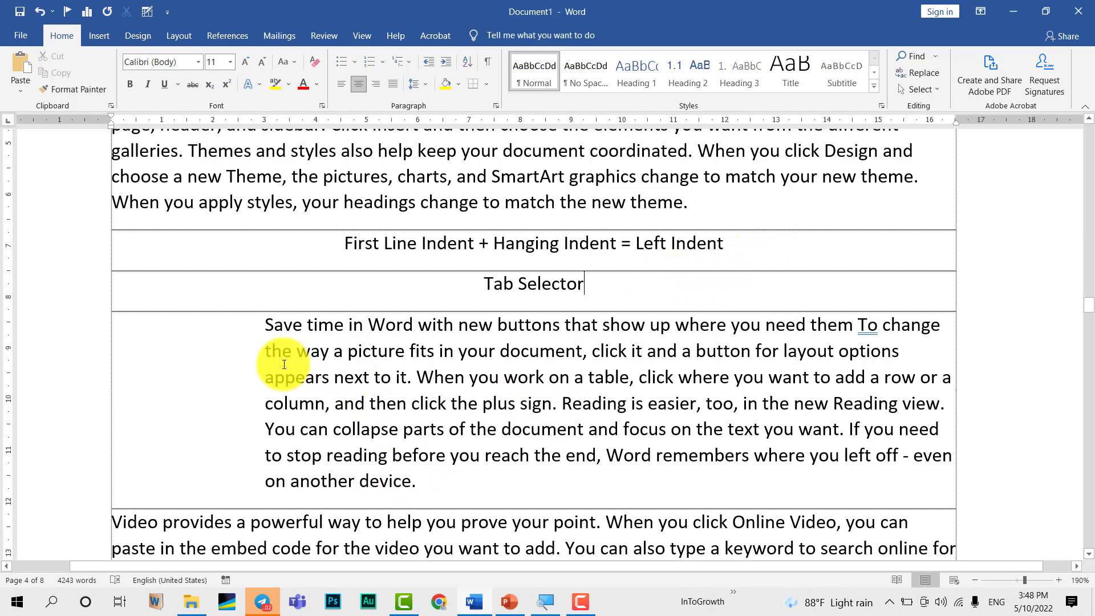
click(264, 324)
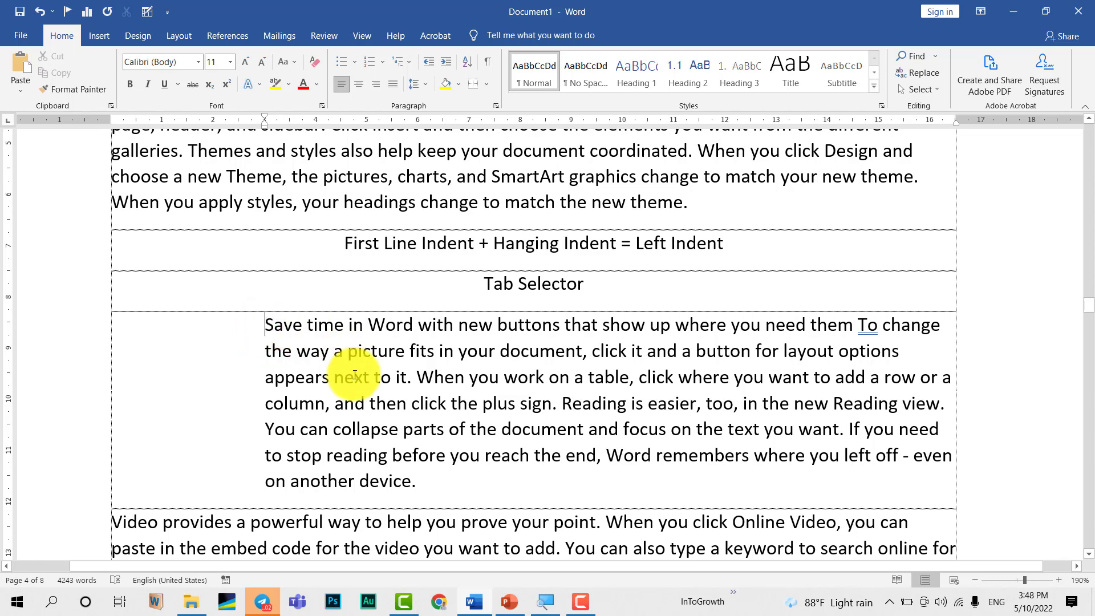
Justify the Save time paragraph and pull its right indent in to 14 on the ruler.
shift+click(465, 482)
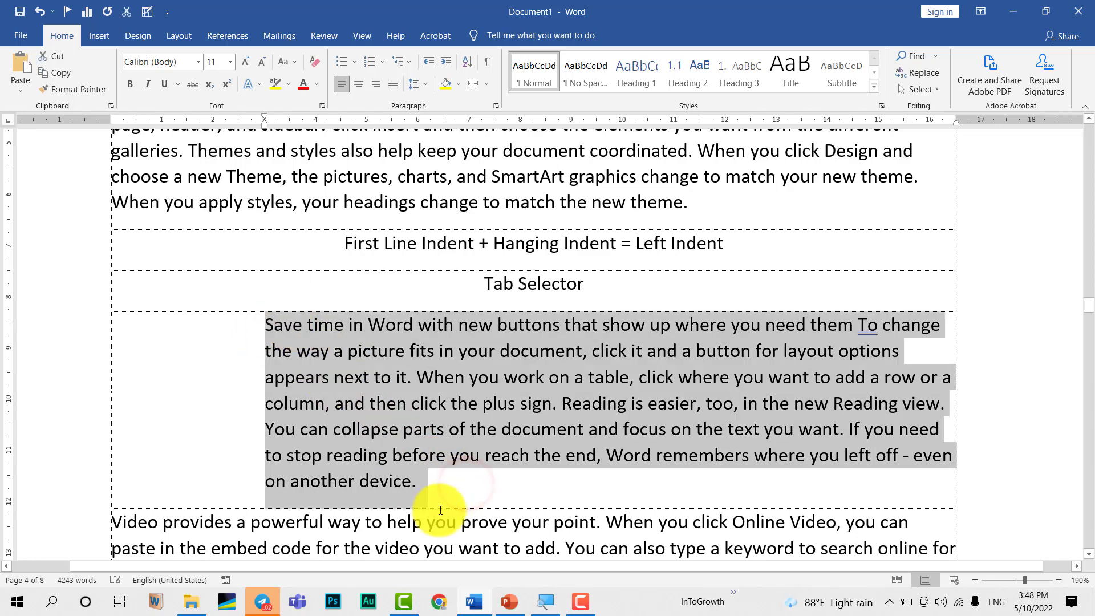
key(ctrl+j)
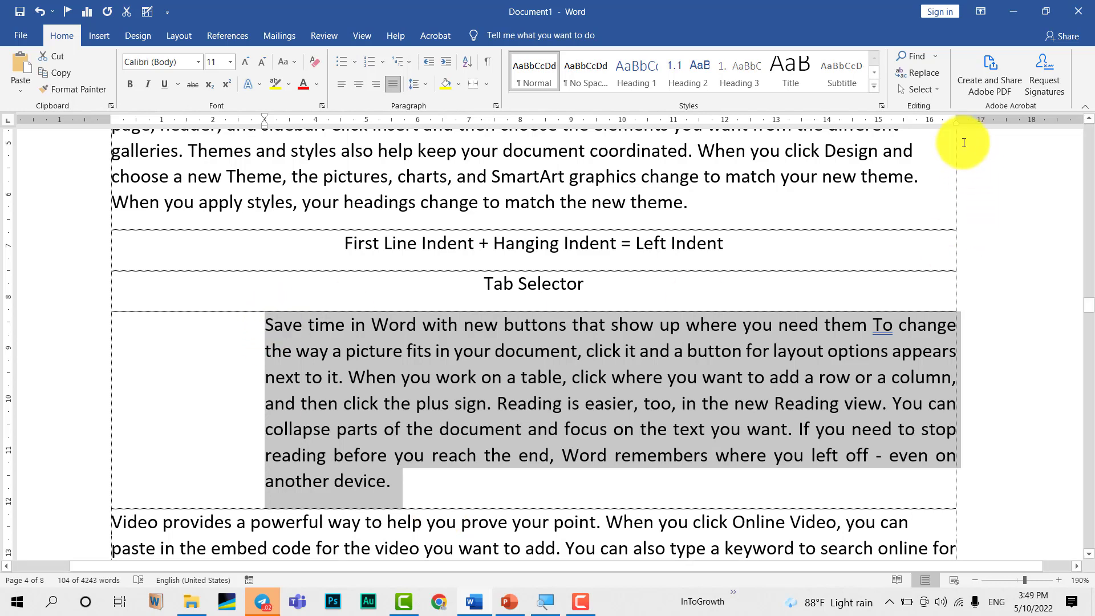
drag(956, 124, 825, 124)
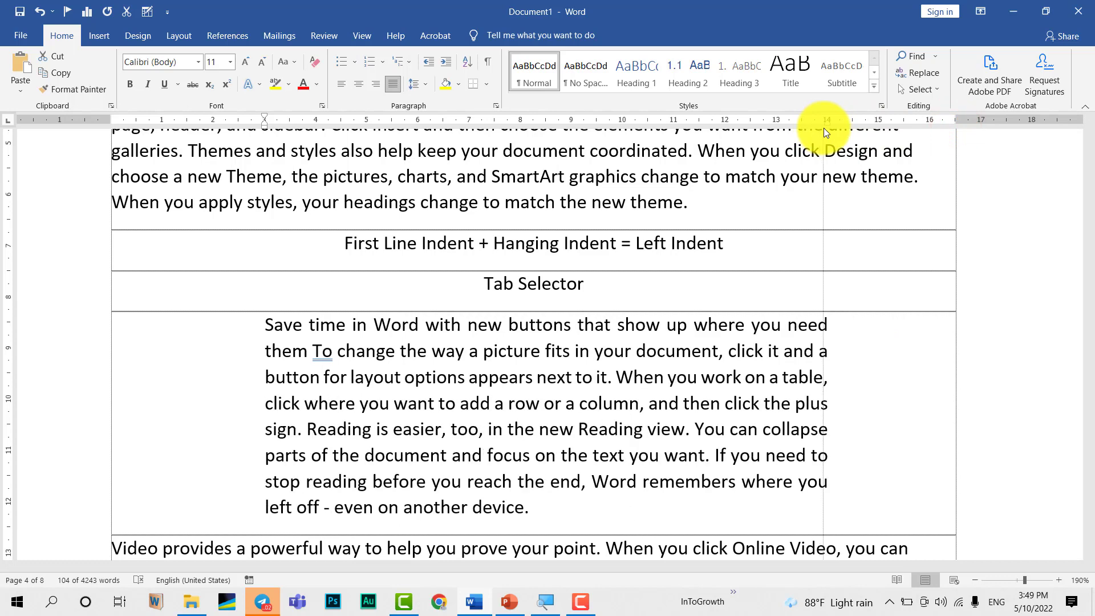
click(539, 415)
scroll(540, 414, down, 3)
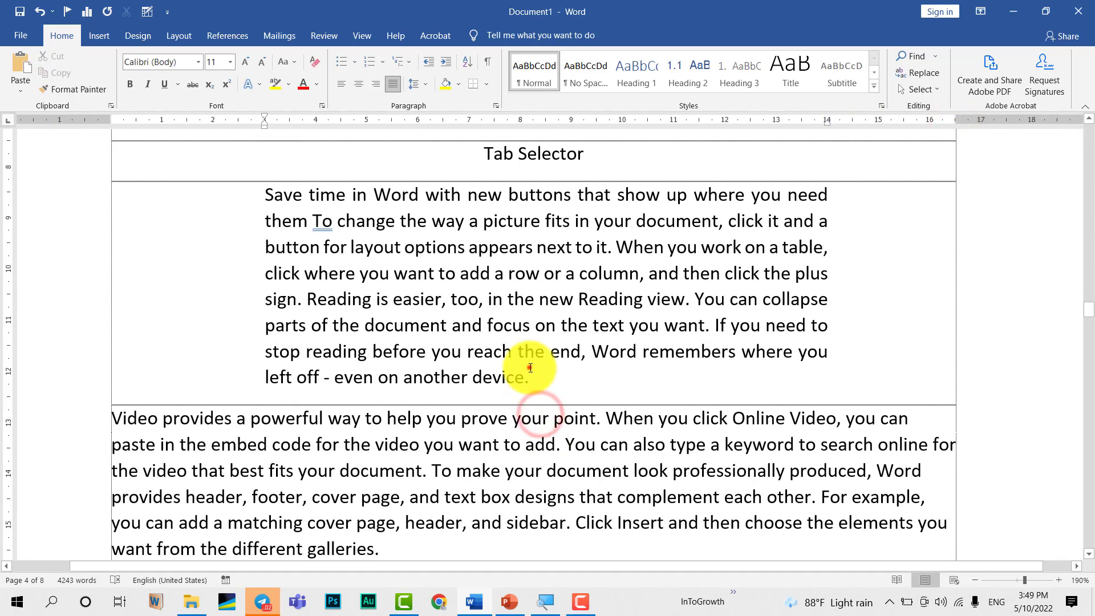
drag(228, 216, 229, 203)
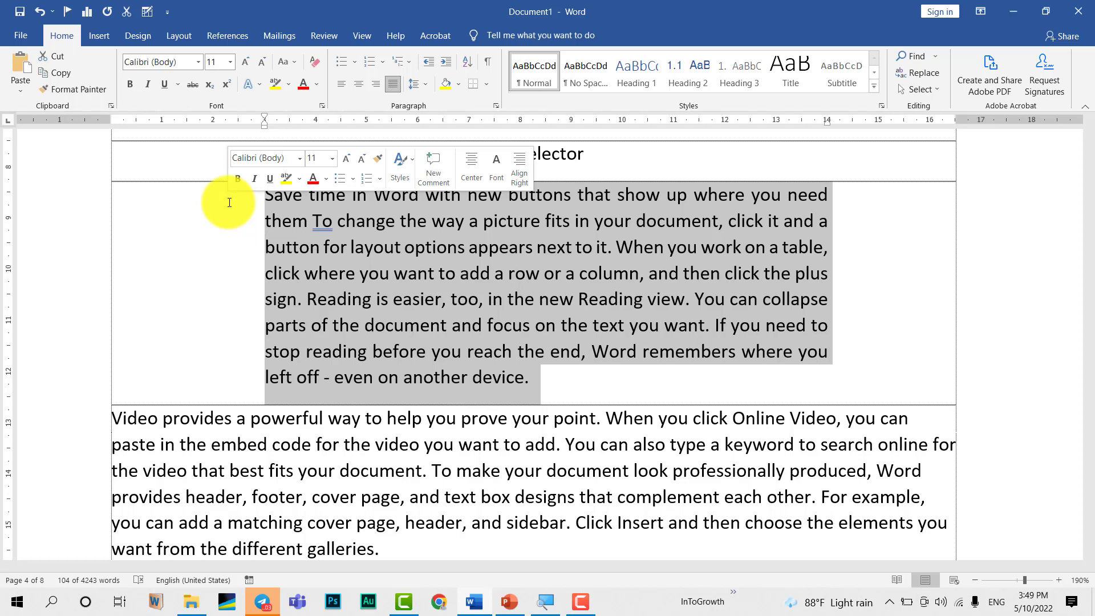
Put quotation marks before 'Save' and after 'device.' around the Save time paragraph.
click(231, 201)
text(")
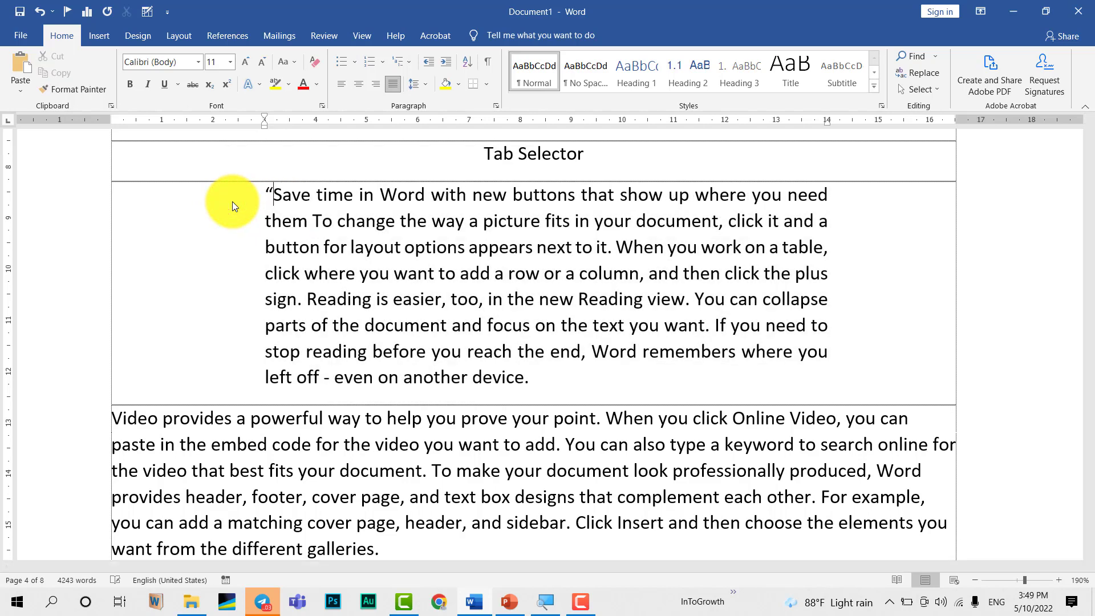
click(548, 377)
text(")
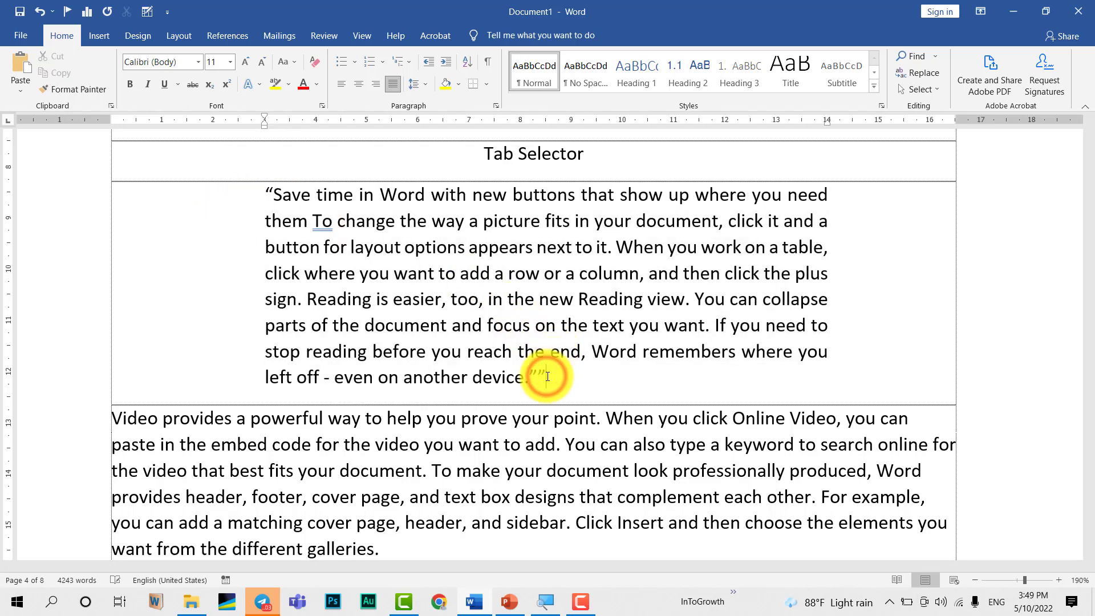
key(BackSpace)
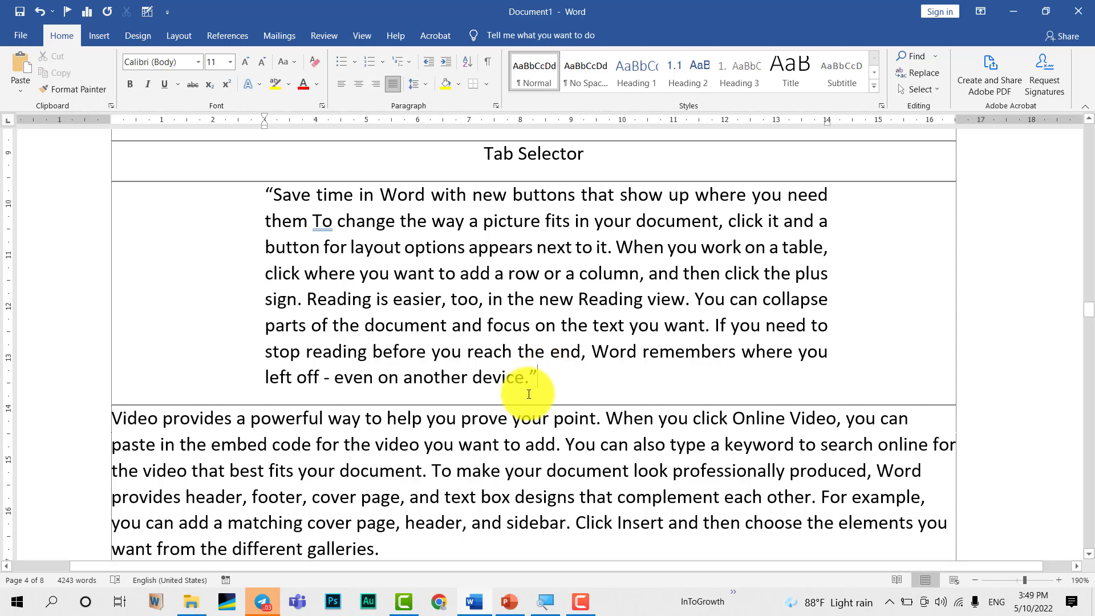
scroll(548, 388, down, 2)
drag(484, 431, 8, 282)
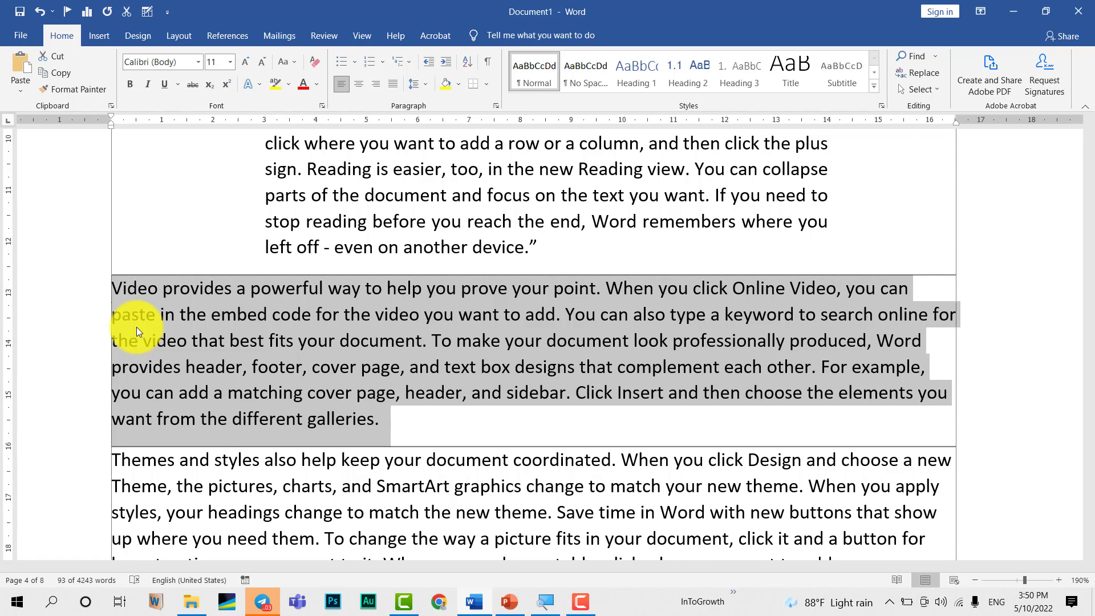
scroll(122, 294, up, 5)
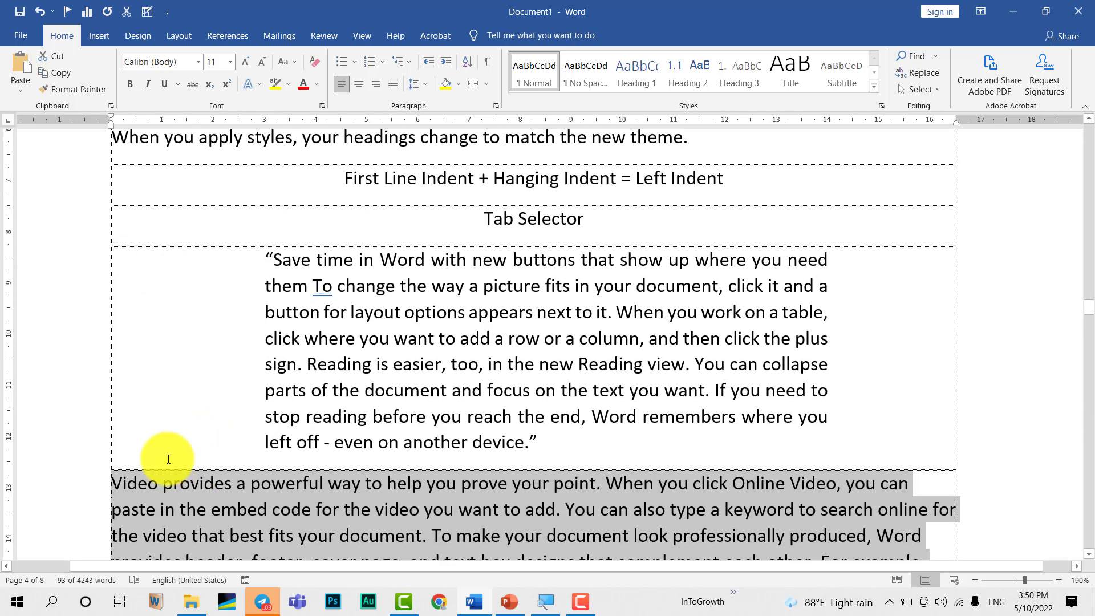
drag(601, 439, 265, 279)
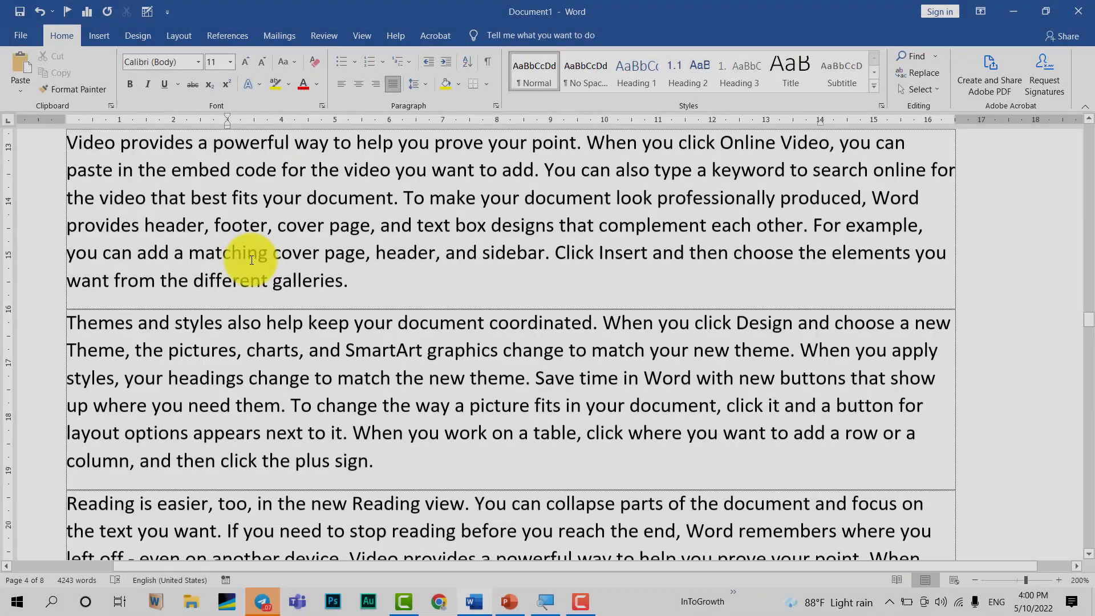
scroll(235, 451, down, 2)
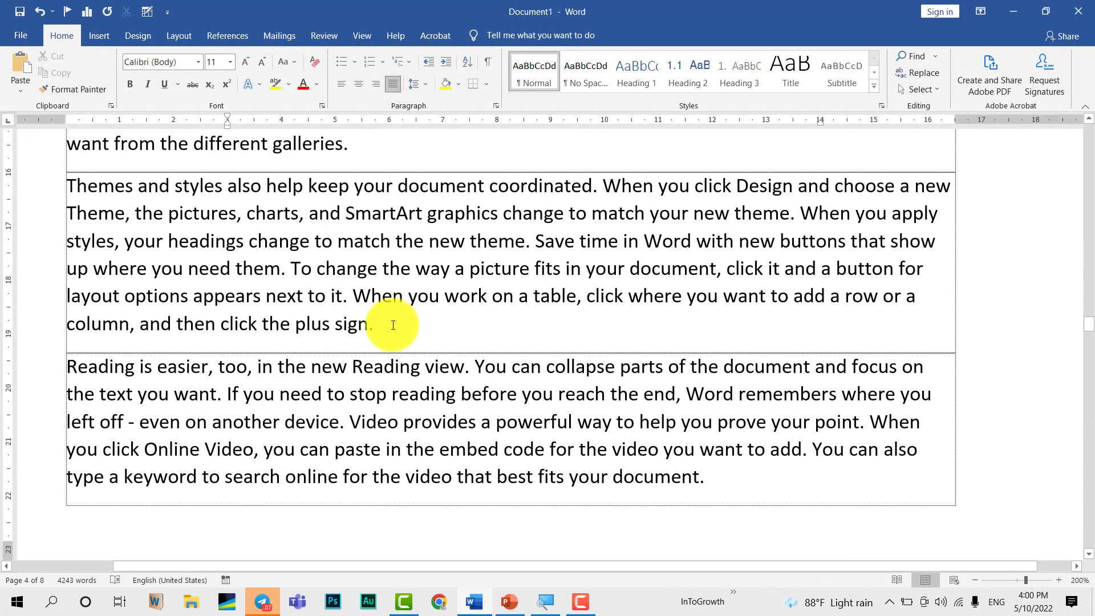
click(428, 328)
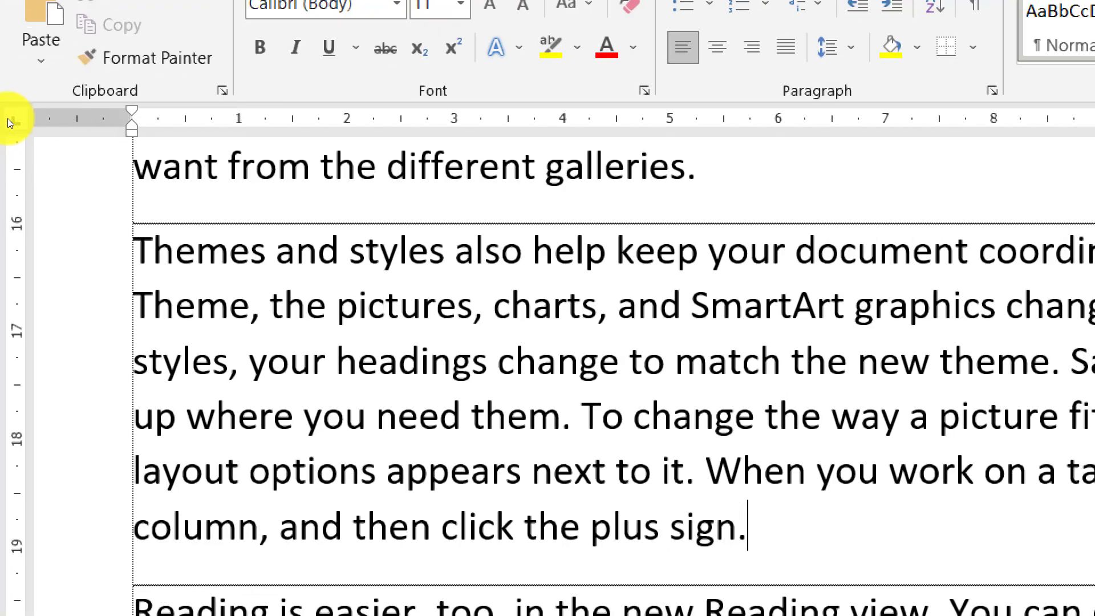
click(10, 123)
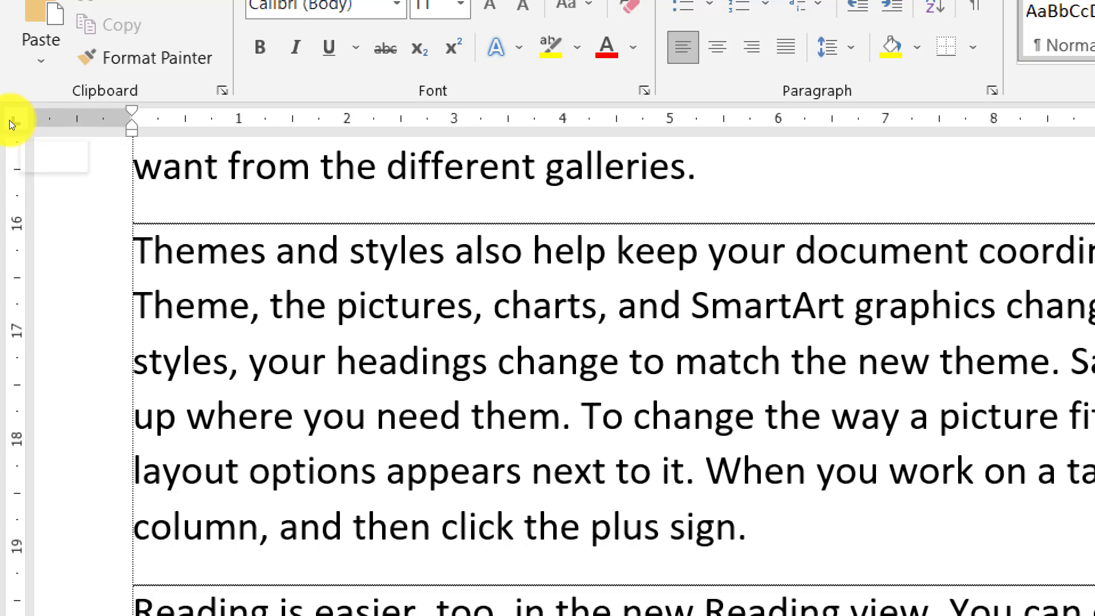
click(9, 123)
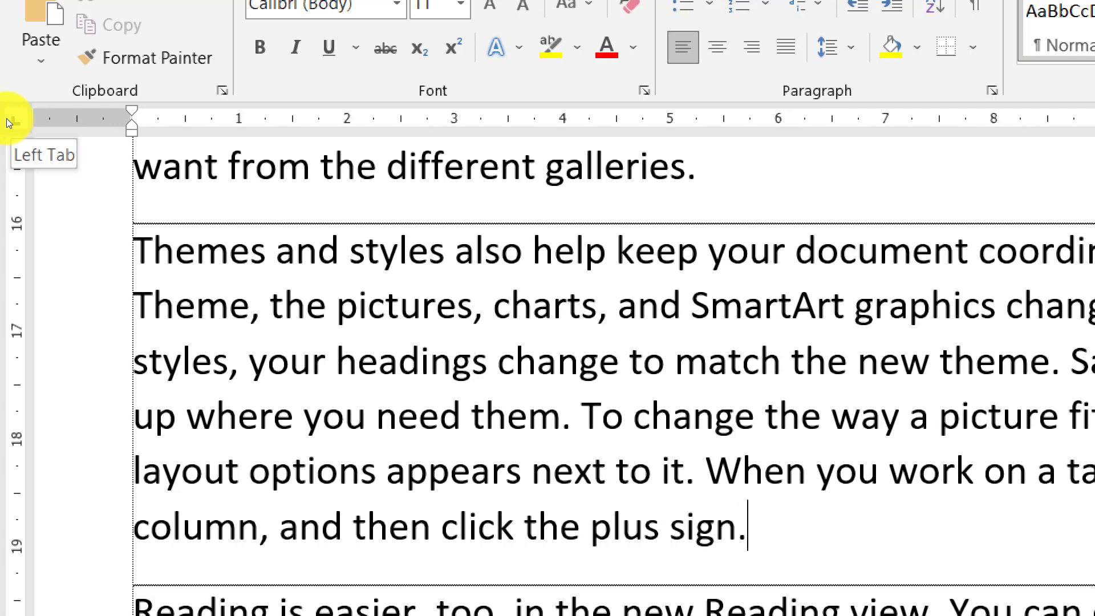
click(14, 123)
click(15, 122)
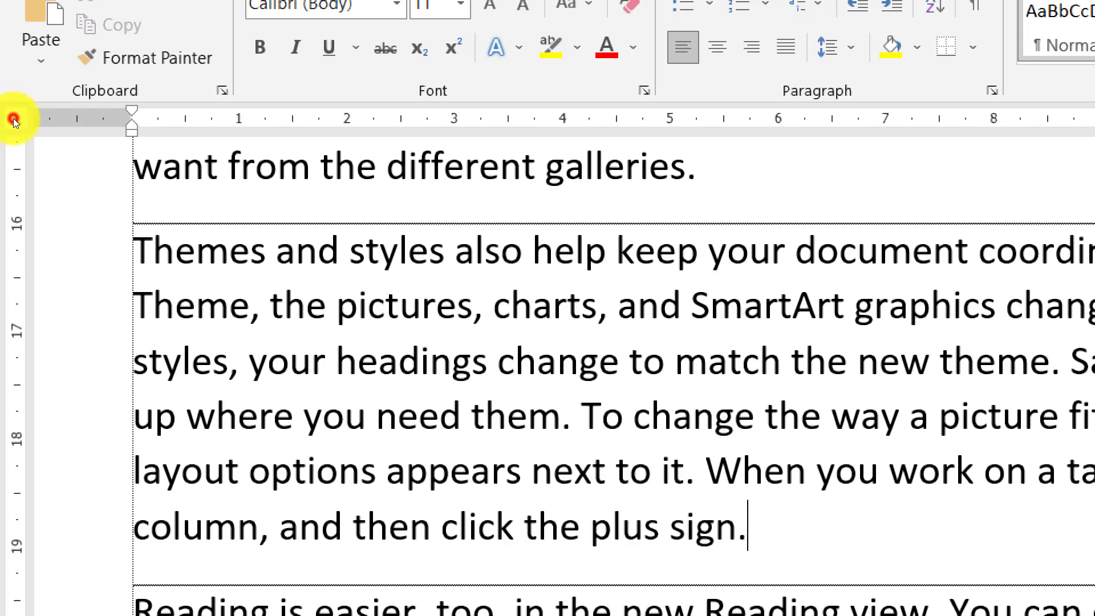
click(15, 122)
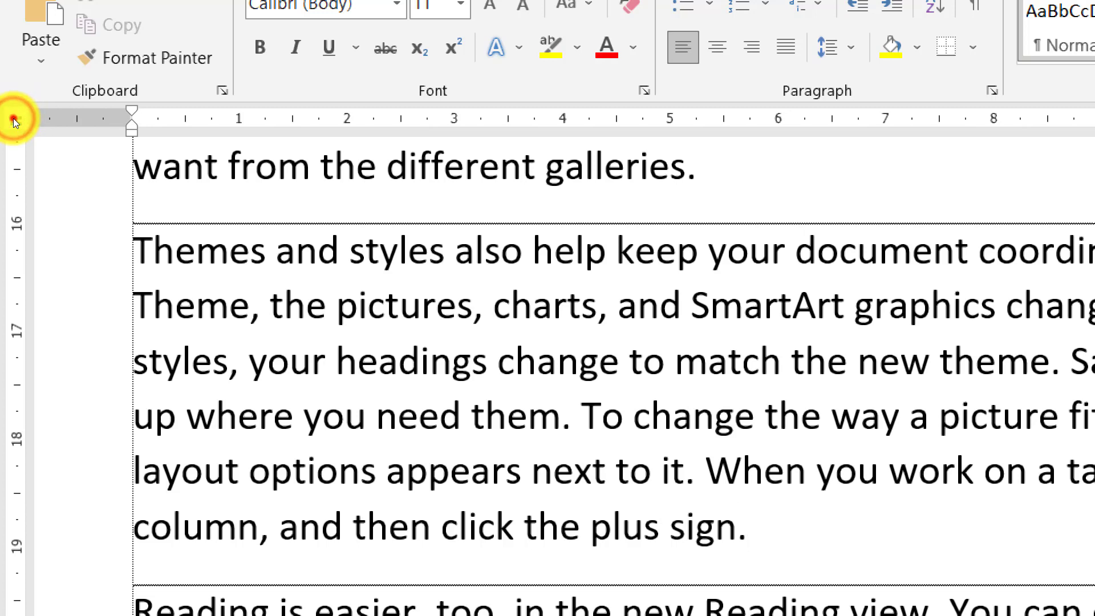
click(15, 122)
click(15, 122)
click(15, 122)
click(15, 122)
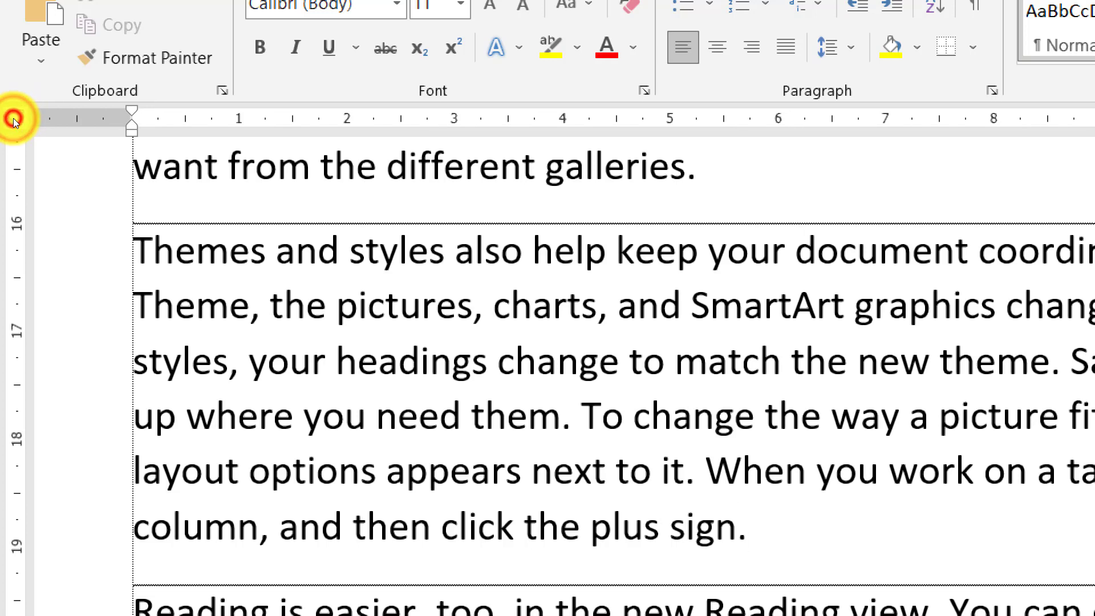
click(15, 122)
click(15, 123)
click(15, 122)
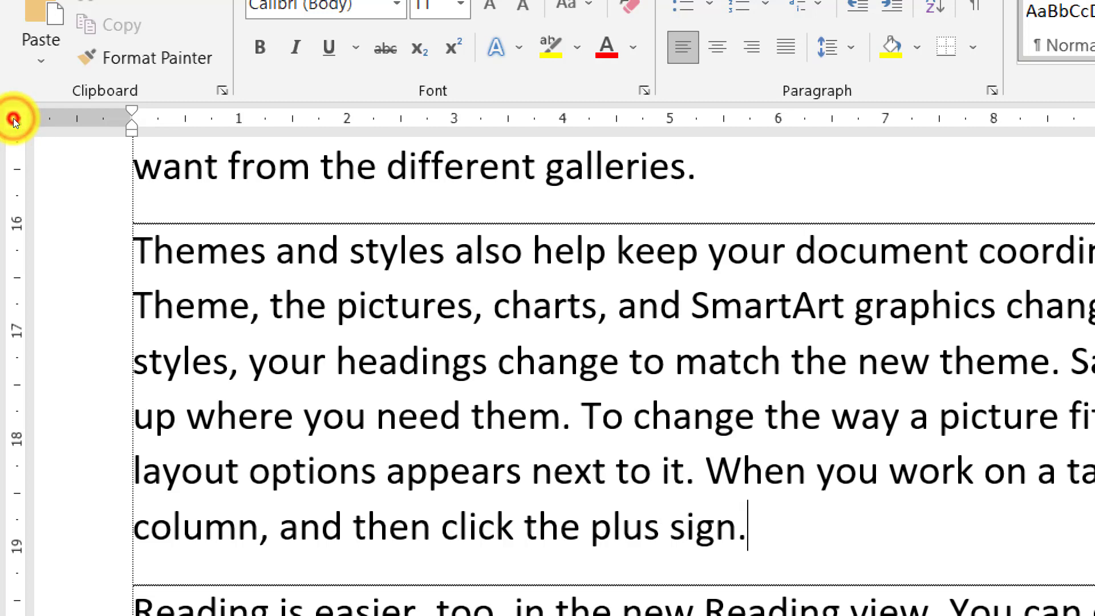
click(15, 122)
click(15, 122)
click(15, 122)
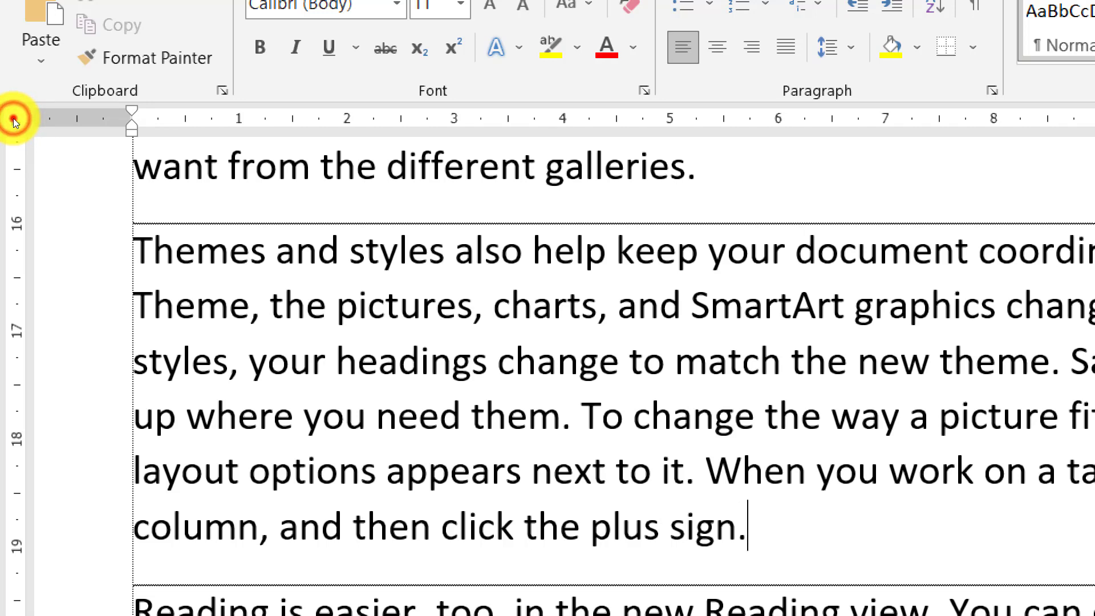
click(15, 122)
click(12, 118)
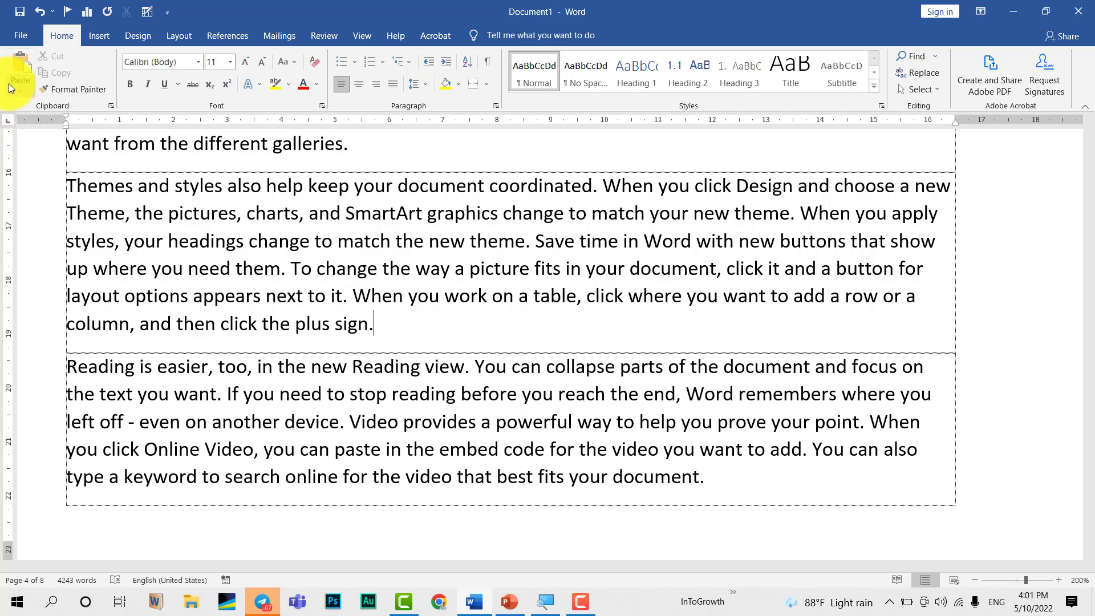
Add a 'Personal Data:' heading on a new line after 'galleries.'.
scroll(393, 276, down, 3)
scroll(365, 297, up, 5)
scroll(343, 224, up, 2)
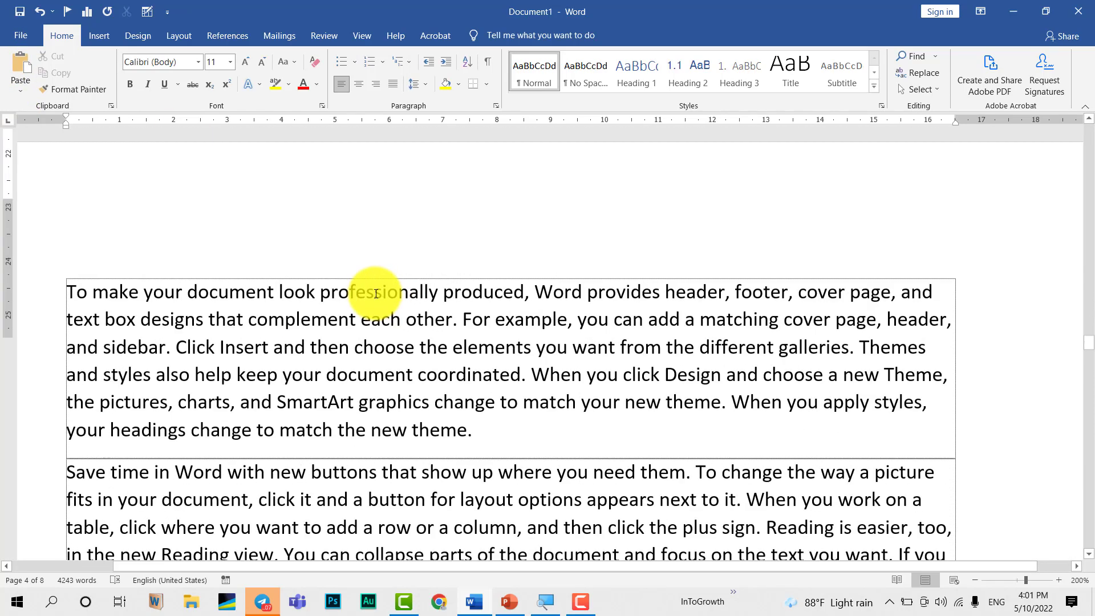
scroll(420, 321, down, 10)
scroll(420, 321, up, 2)
scroll(450, 318, up, 1)
click(357, 213)
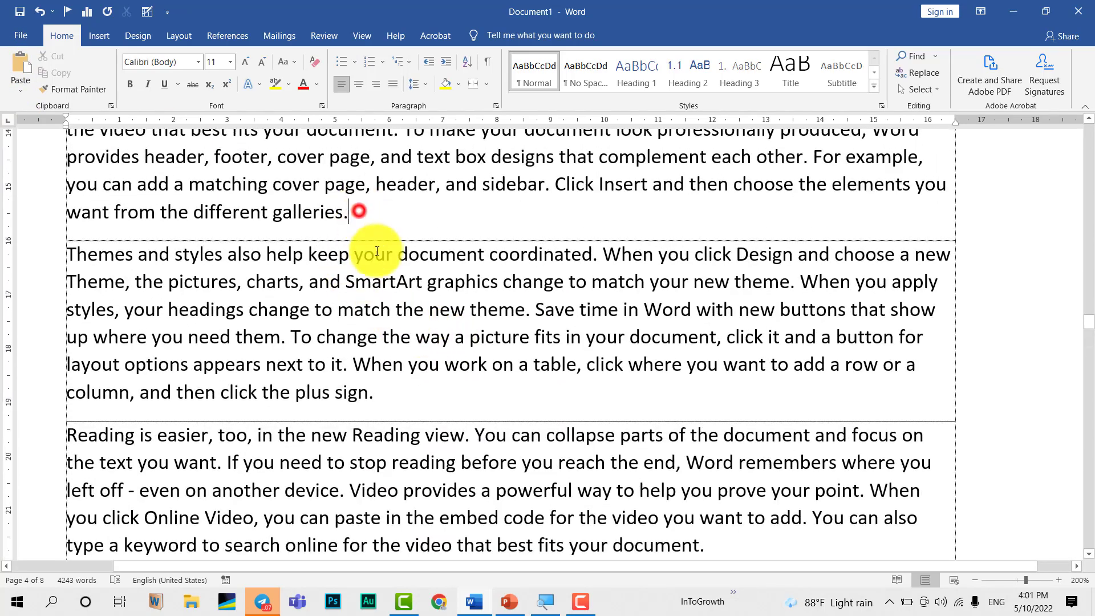
key(Return)
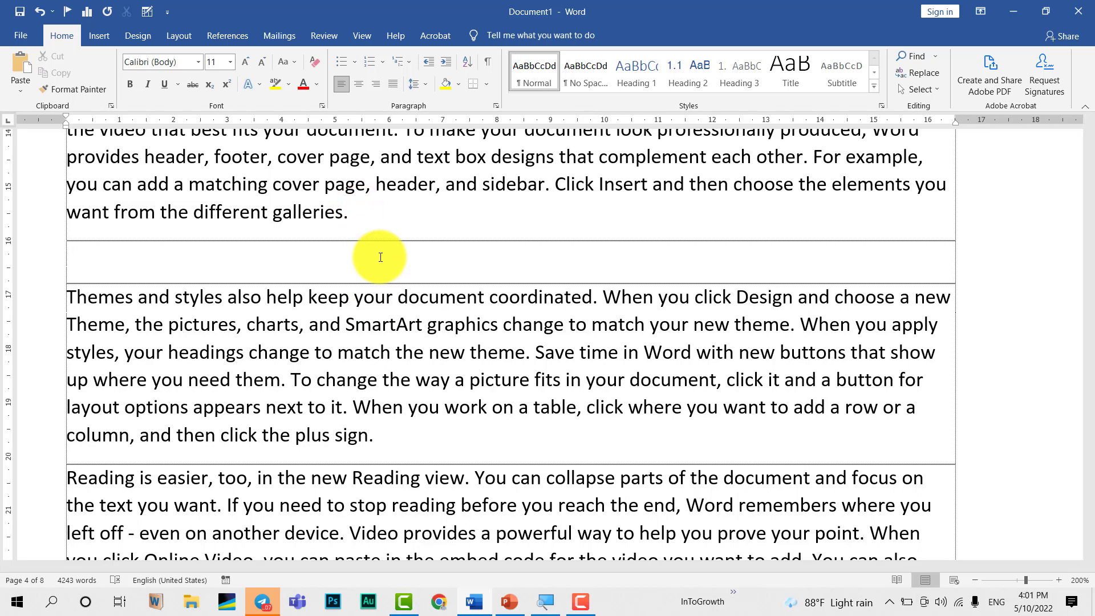
text(Personal)
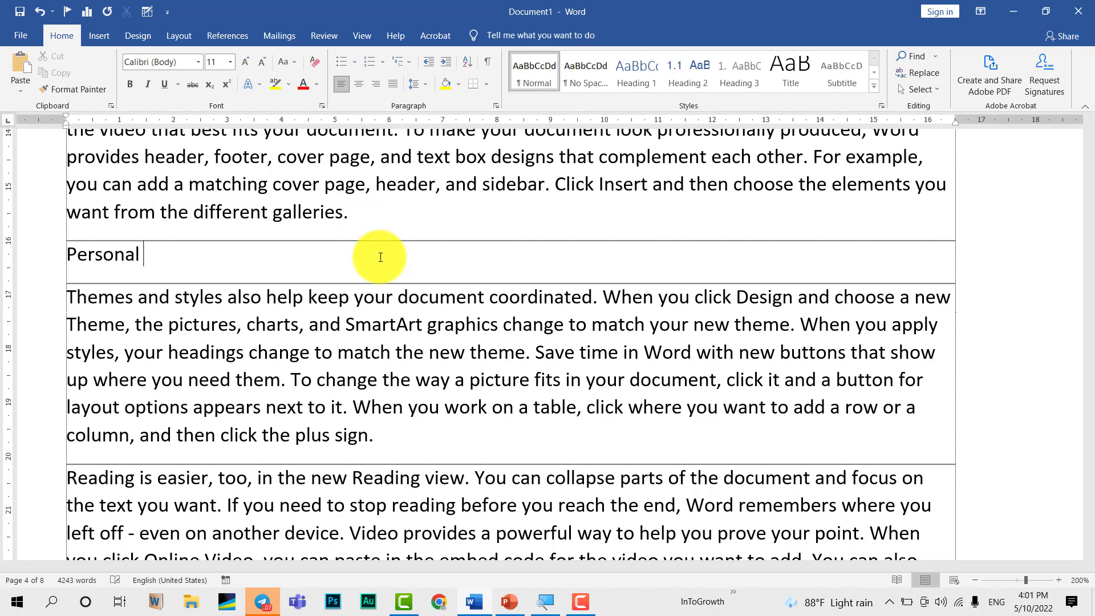
text( Data:)
key(Return)
Enter a tab-separated Name line: 'Name', a colon, then the person's full name.
key(Tab)
key(Tab)
key(Tab)
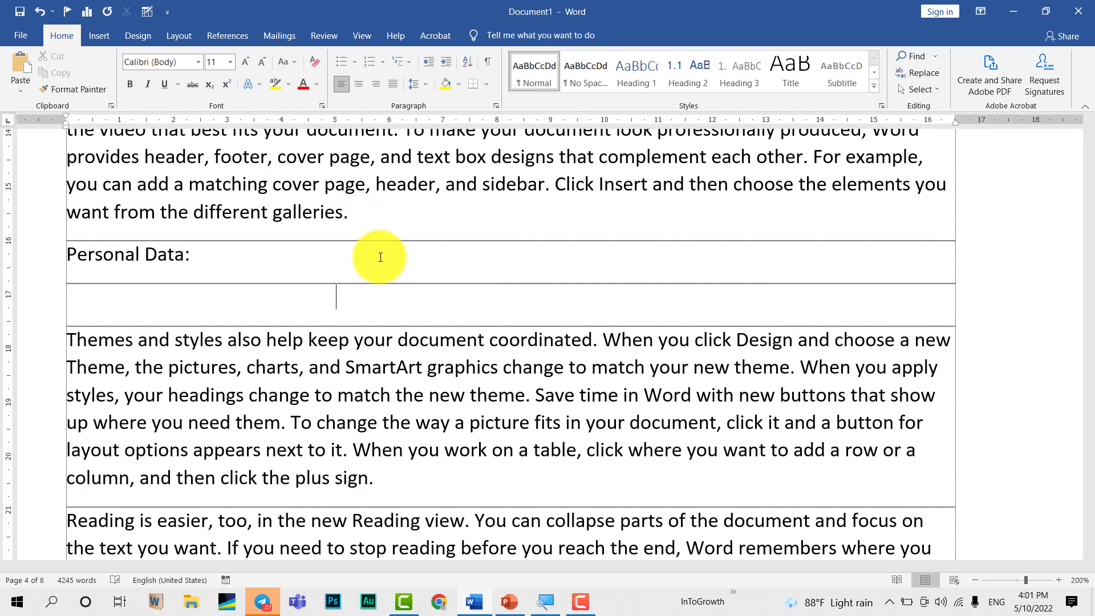
text(Name)
key(Tab)
key(Tab)
key(Tab)
text(:)
key(Tab)
key(Tab)
key(Tab)
text(SA)
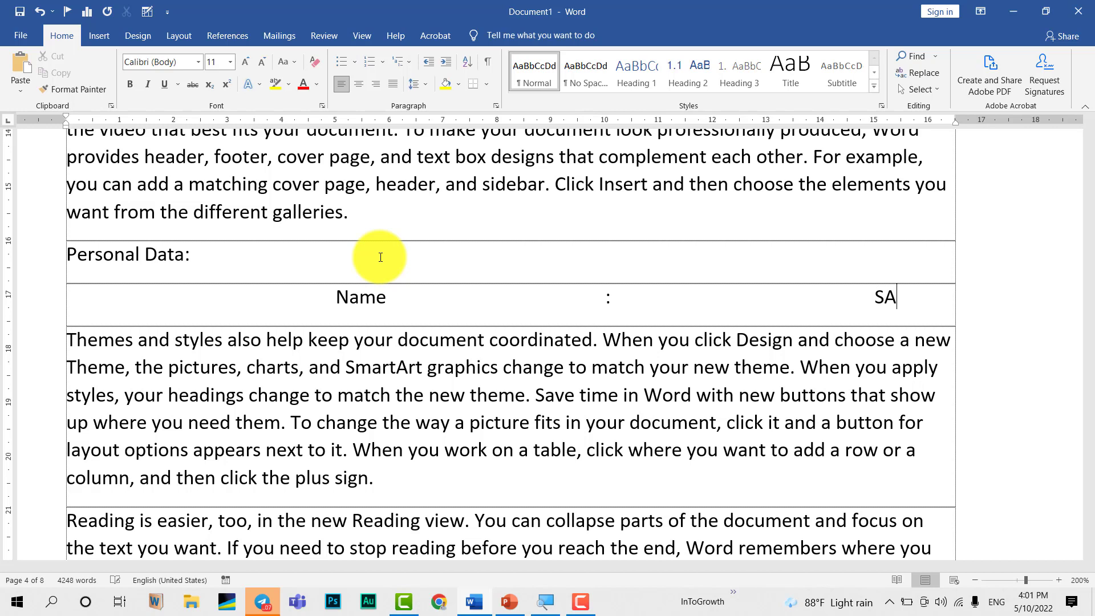
key(BackSpace)
text(ar Vathnak)
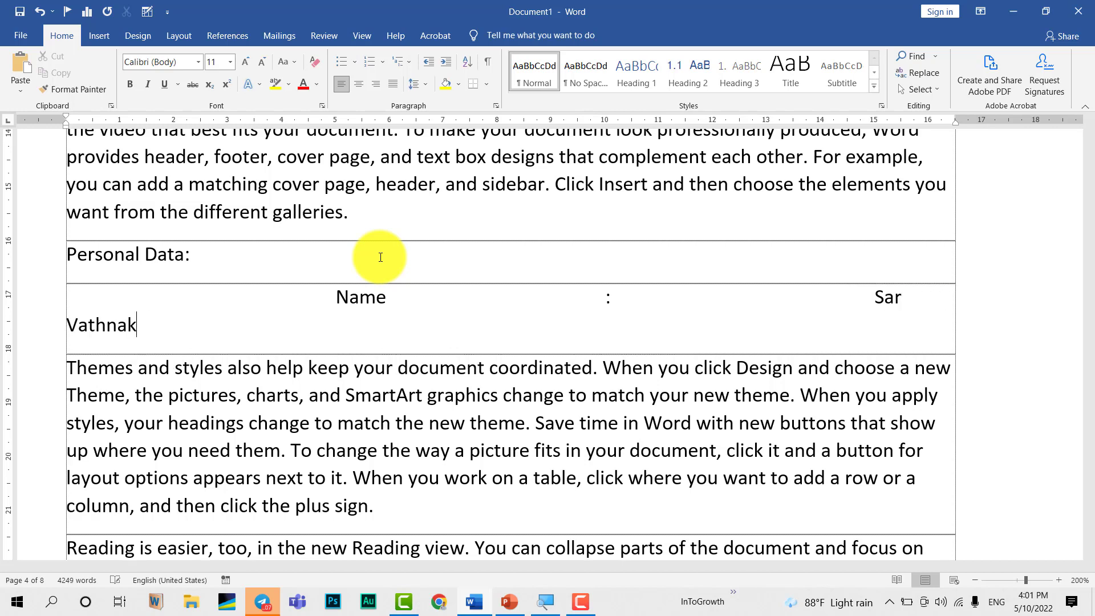
Add a tab-separated Gender line with a colon and the gender value.
key(Tab)
key(Tab)
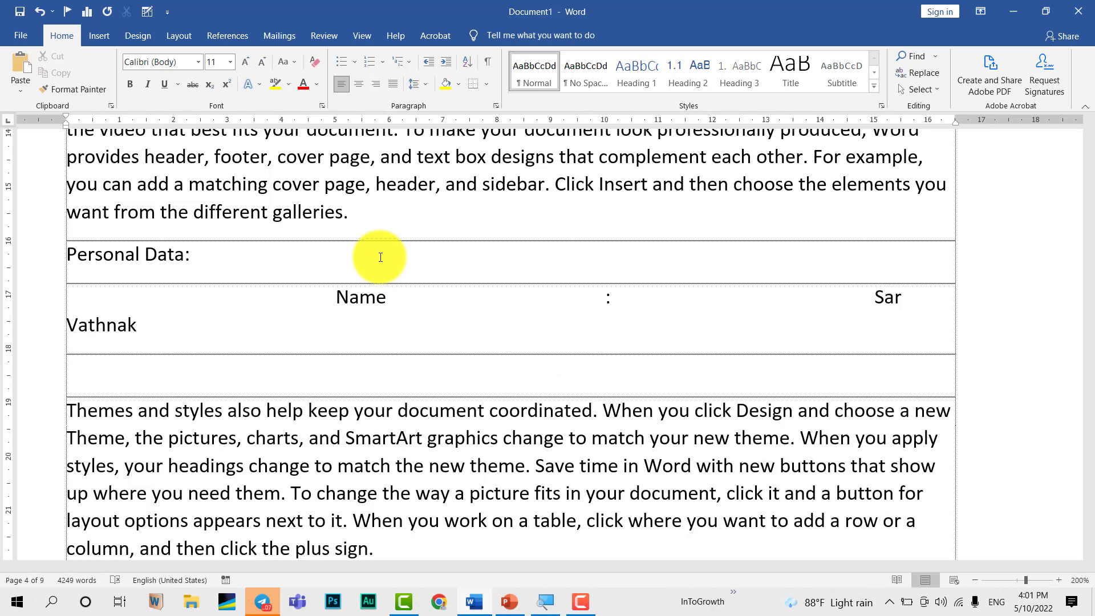
text(Gender)
key(Tab)
text(:)
Add a tab-separated Place of Birth line with a colon and the birthplace.
key(Tab)
text(Male)
key(Tab)
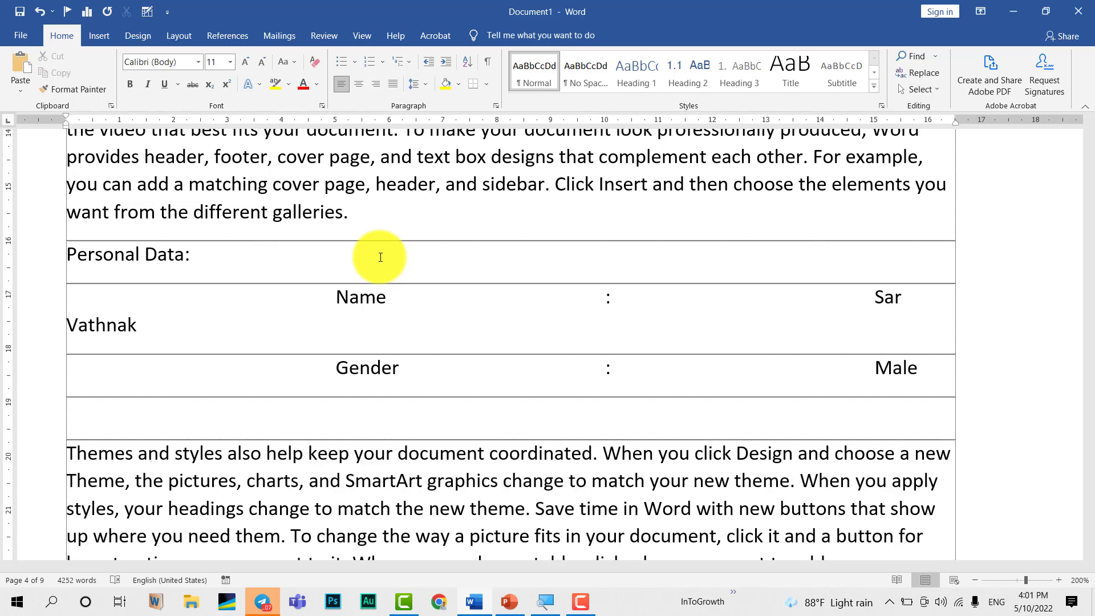
text(Pla)
text(ce of Birth)
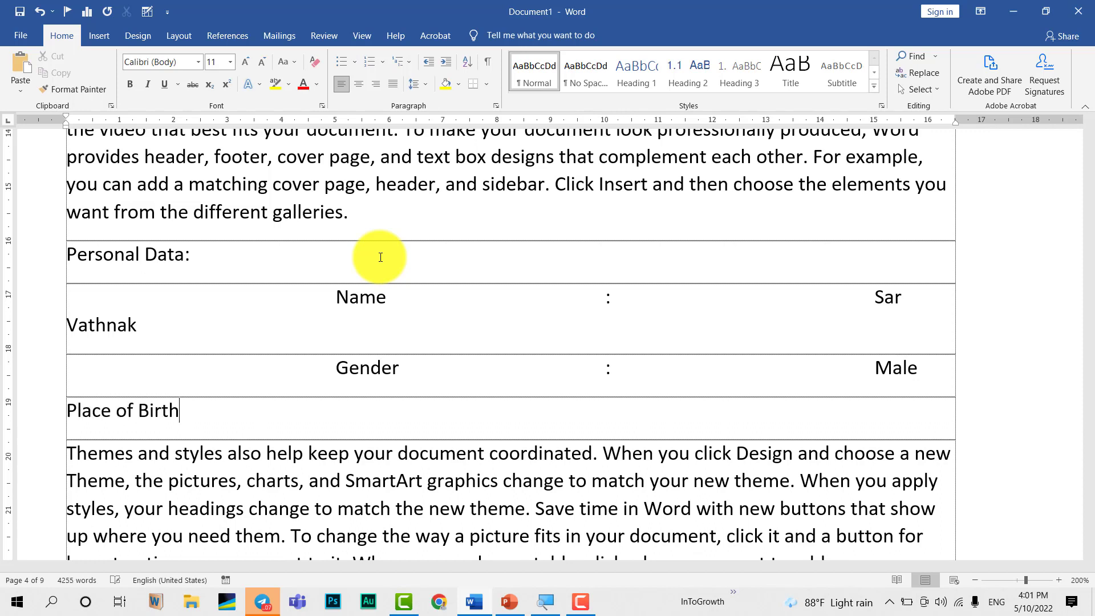
key(Tab)
text(:)
key(Tab)
text(Kompong C)
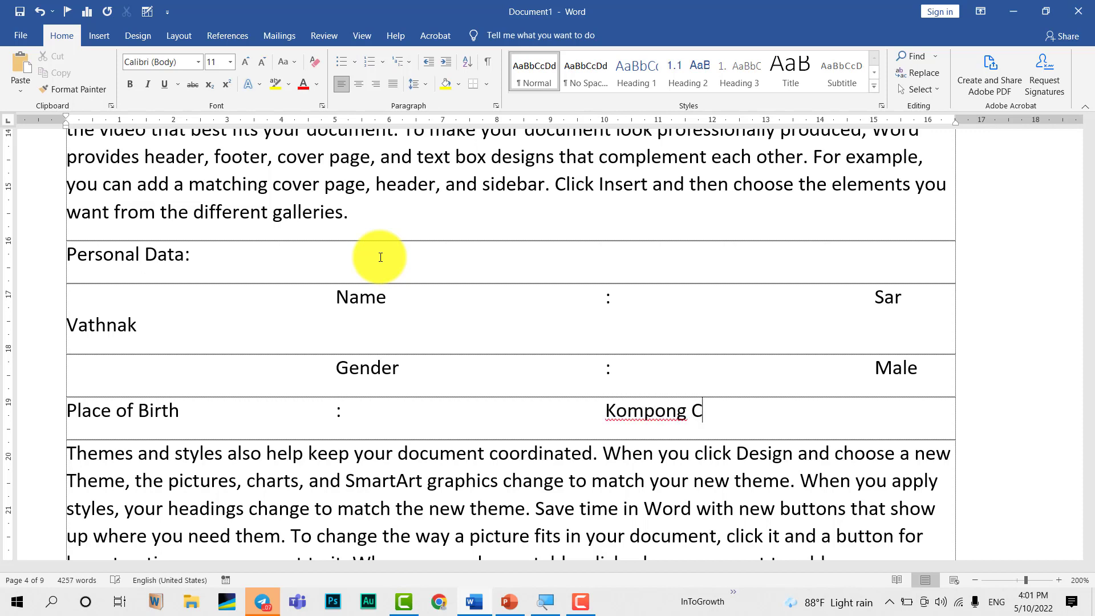
text(hhnang)
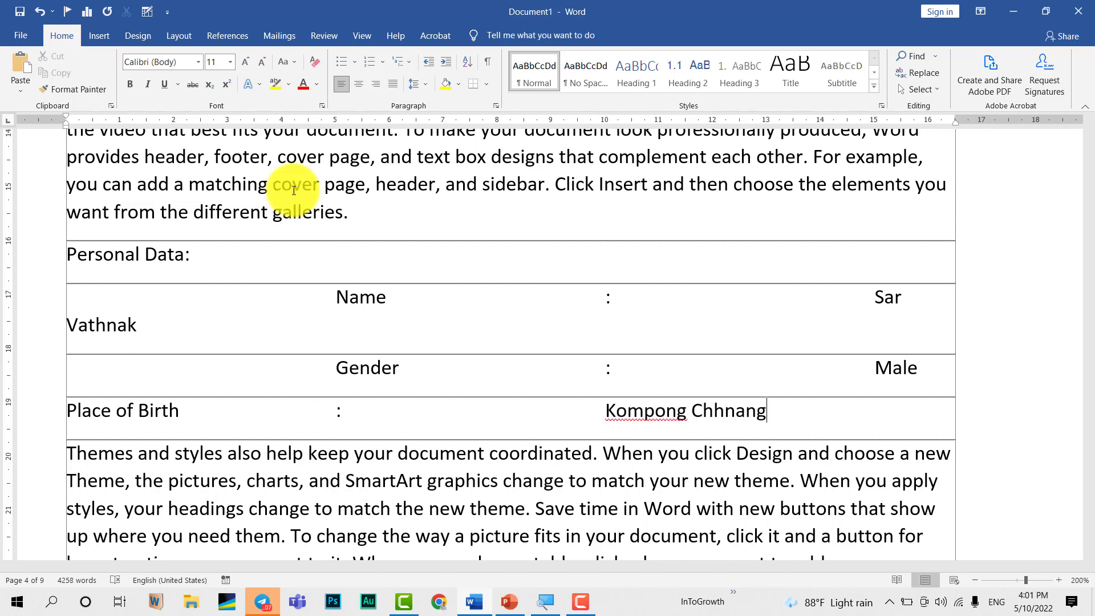
Tab-indent the Place of Birth line and select the Name, Gender and Place of Birth lines.
click(59, 412)
key(Tab)
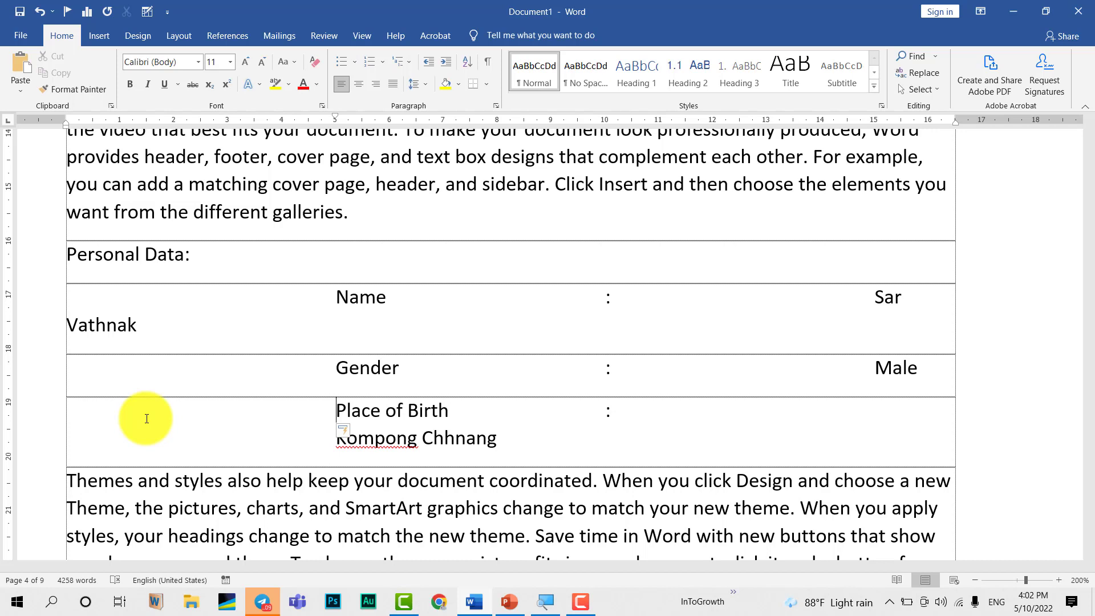
drag(471, 416, 282, 382)
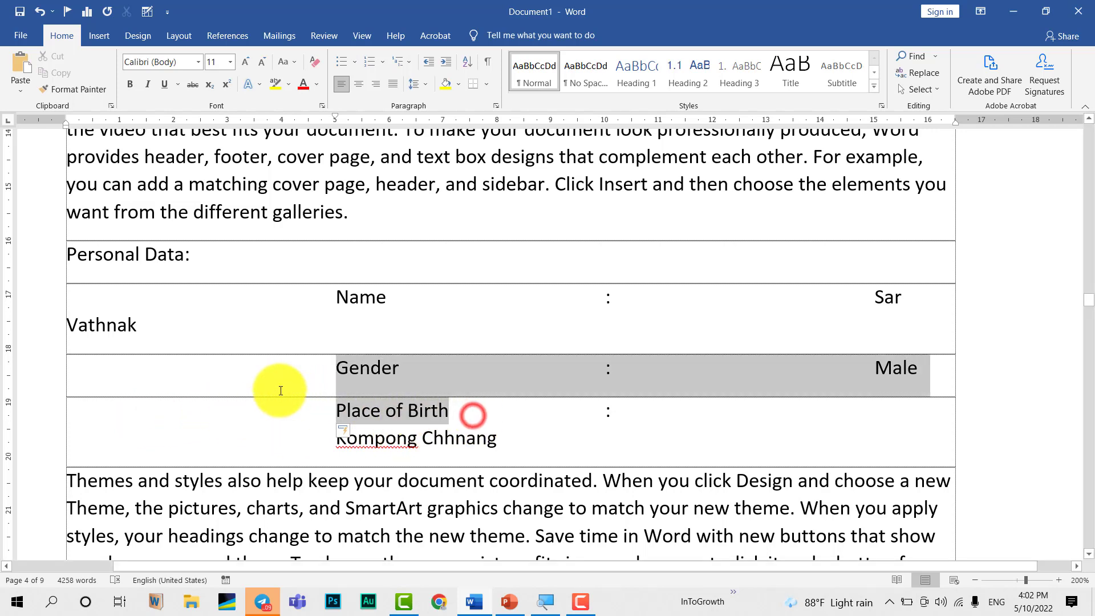
click(483, 439)
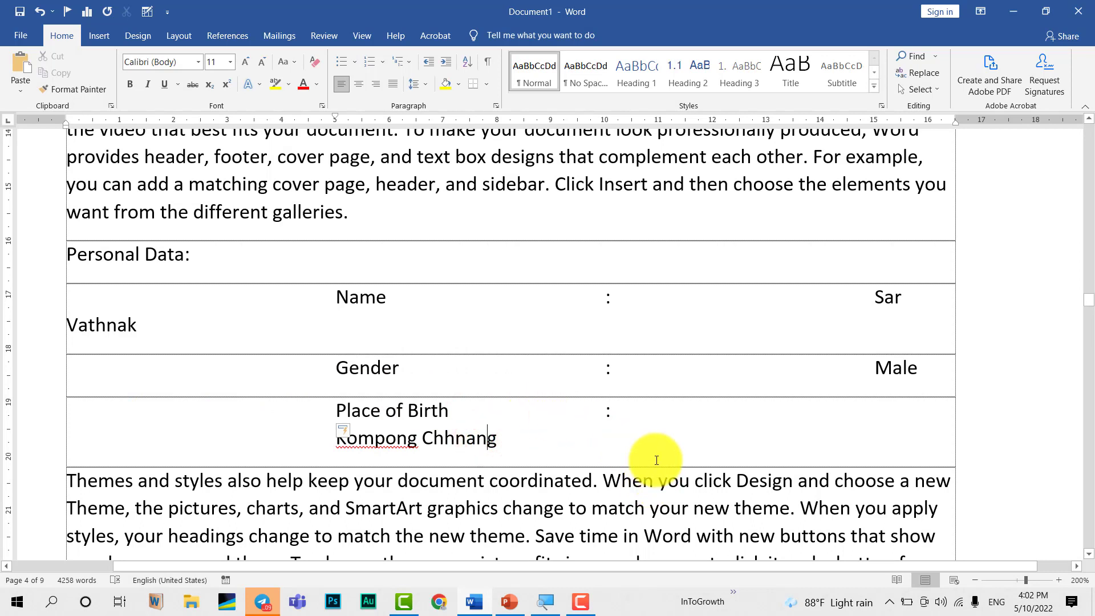
mouse_move(302, 287)
mouse_down()
mouse_move(735, 420)
mouse_move(731, 432)
mouse_up()
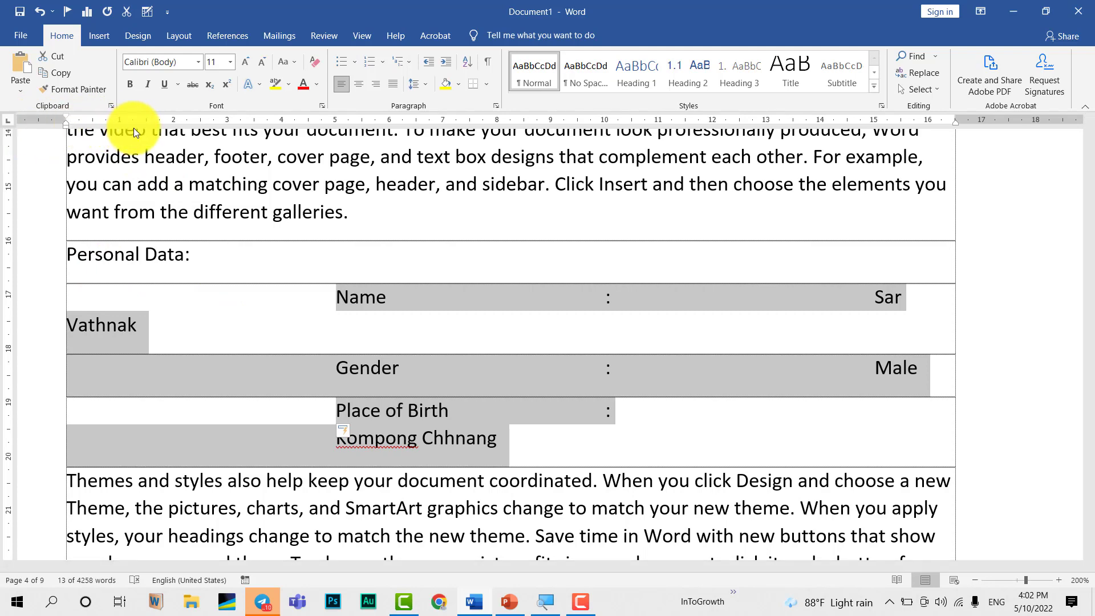
Set left tab stops for labels, colons and values, and realign the Place of Birth line.
click(92, 121)
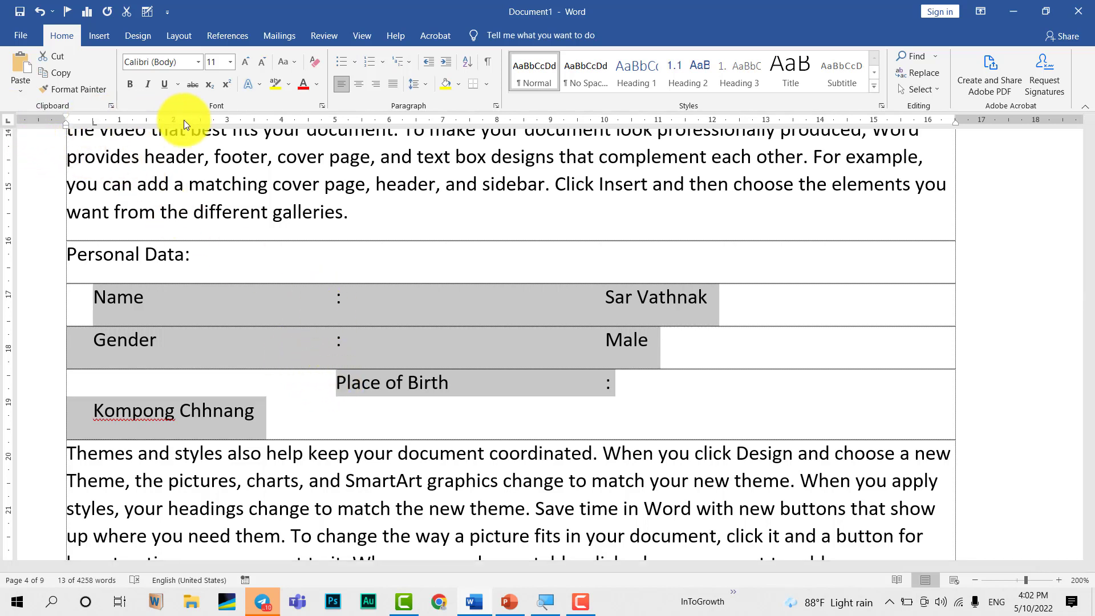
click(227, 121)
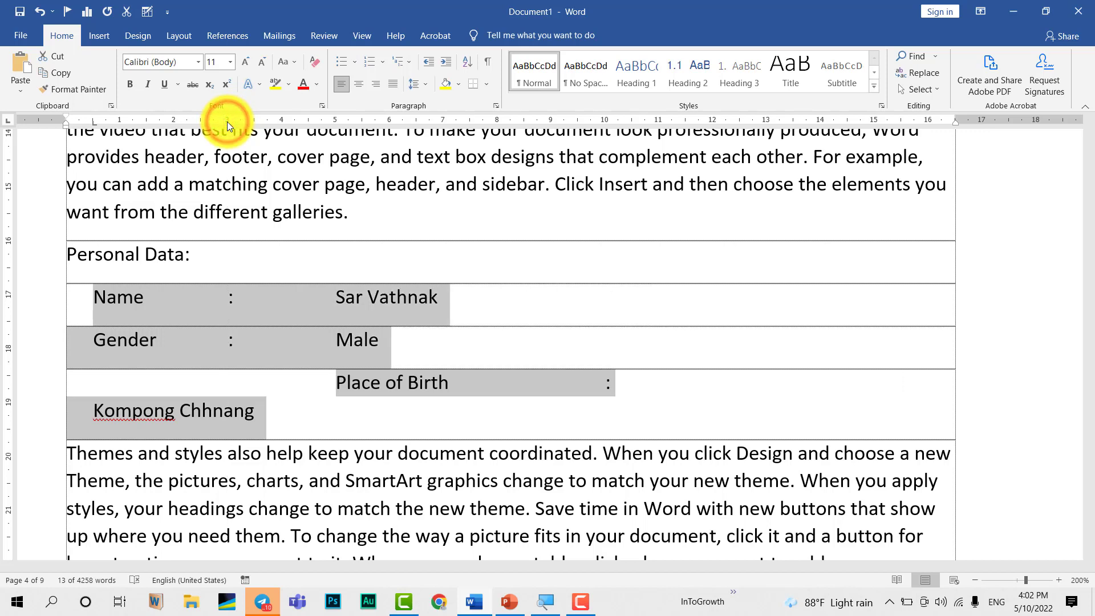
click(245, 209)
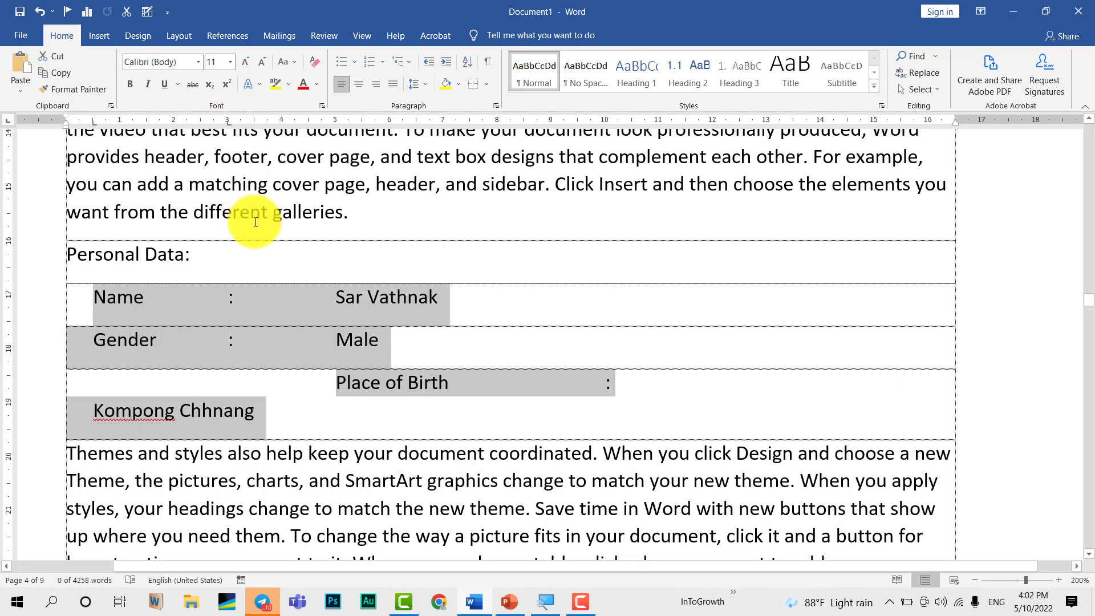
click(253, 122)
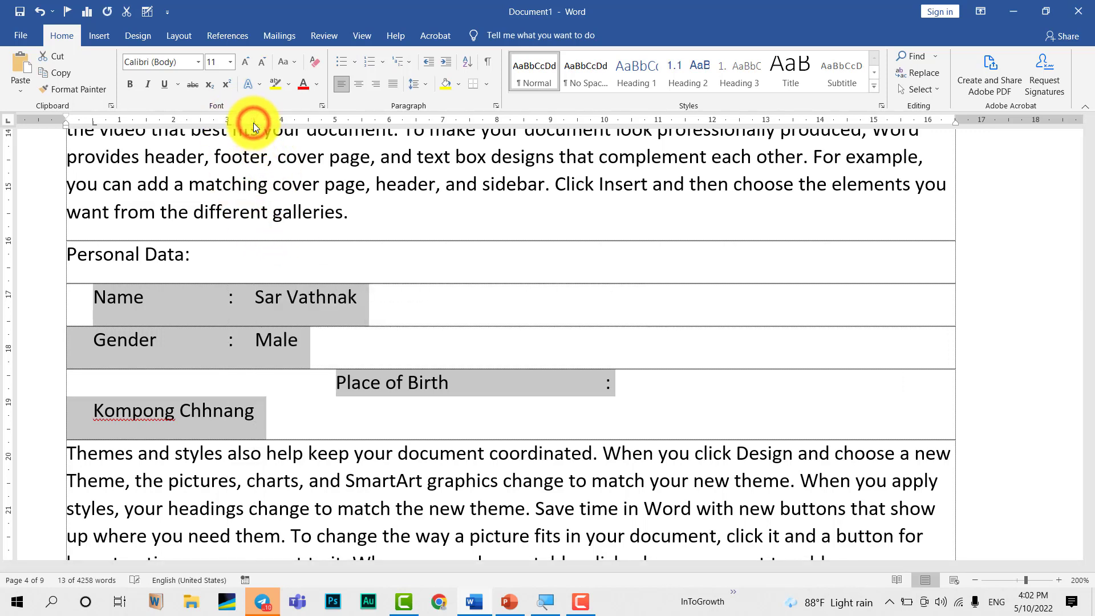
click(335, 382)
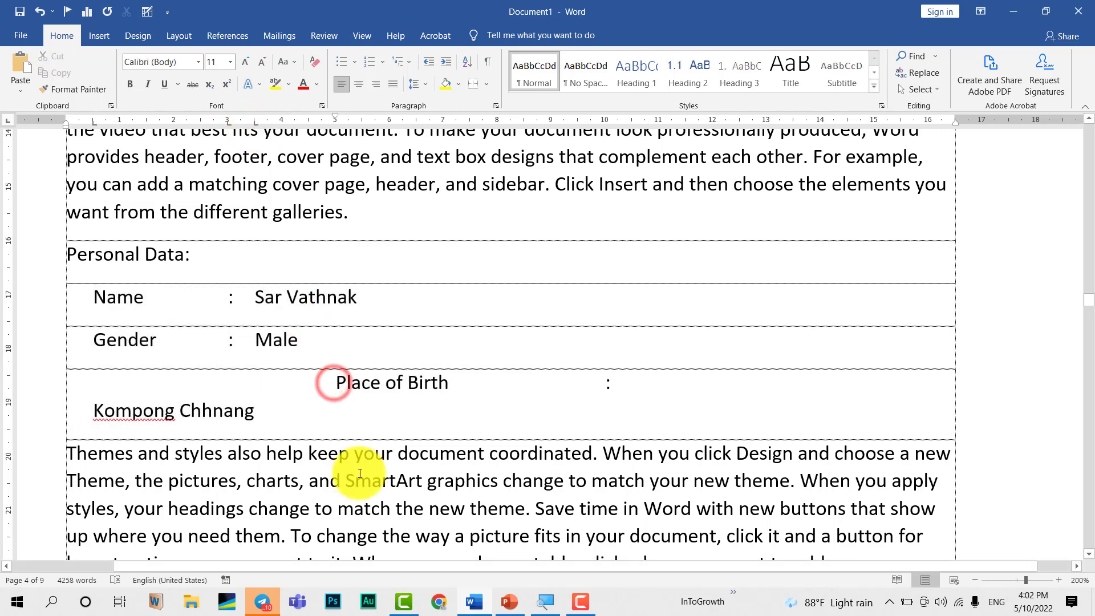
key(BackSpace)
key(Tab)
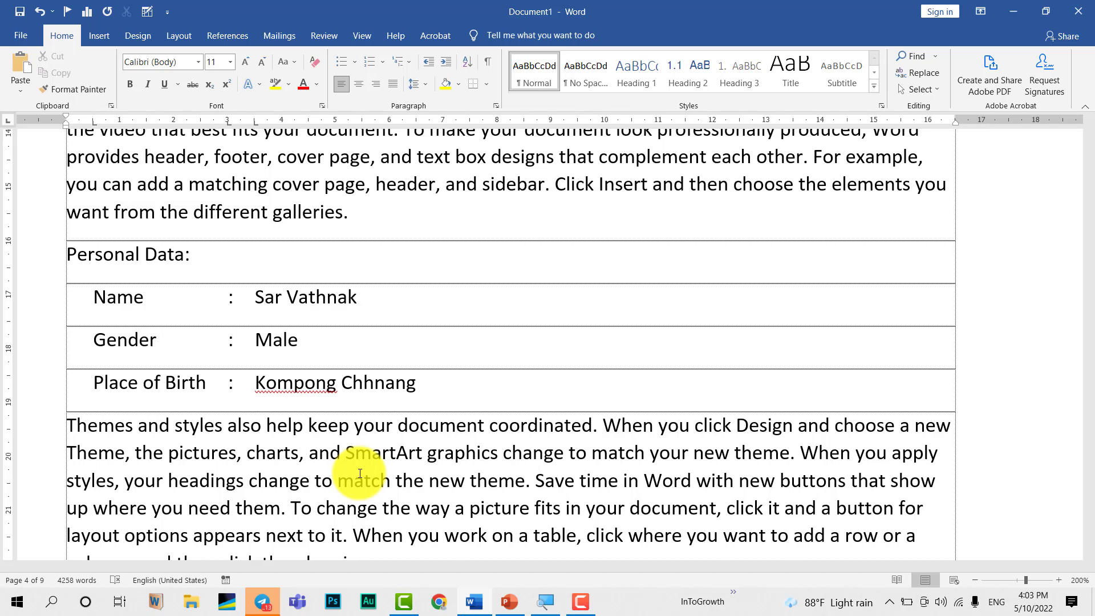
Add an empty line after the birthplace in the Place of Birth entry.
drag(458, 383, 45, 289)
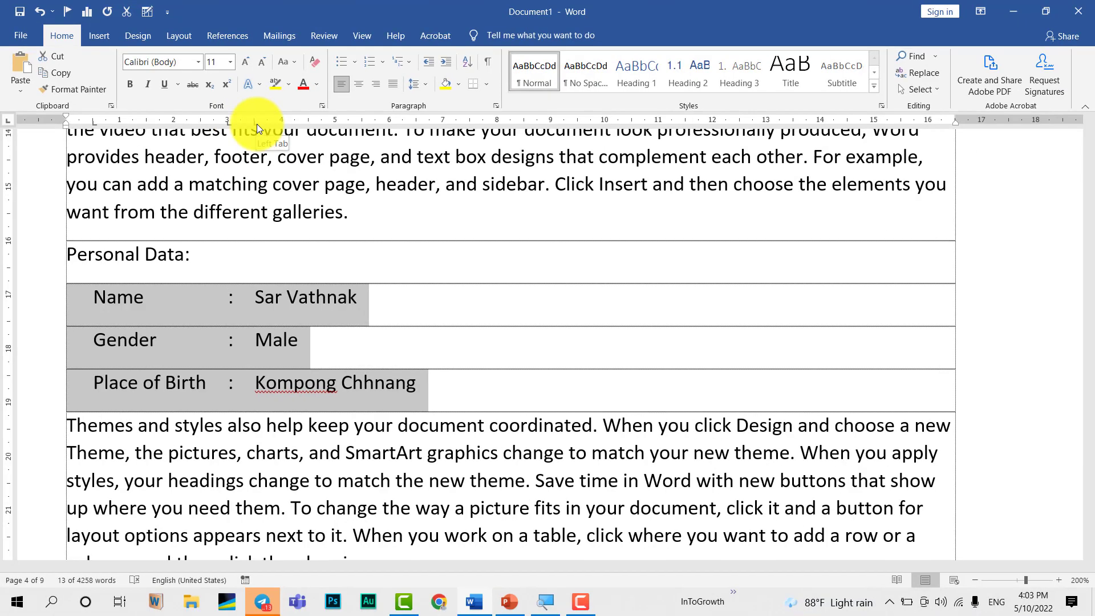
click(369, 319)
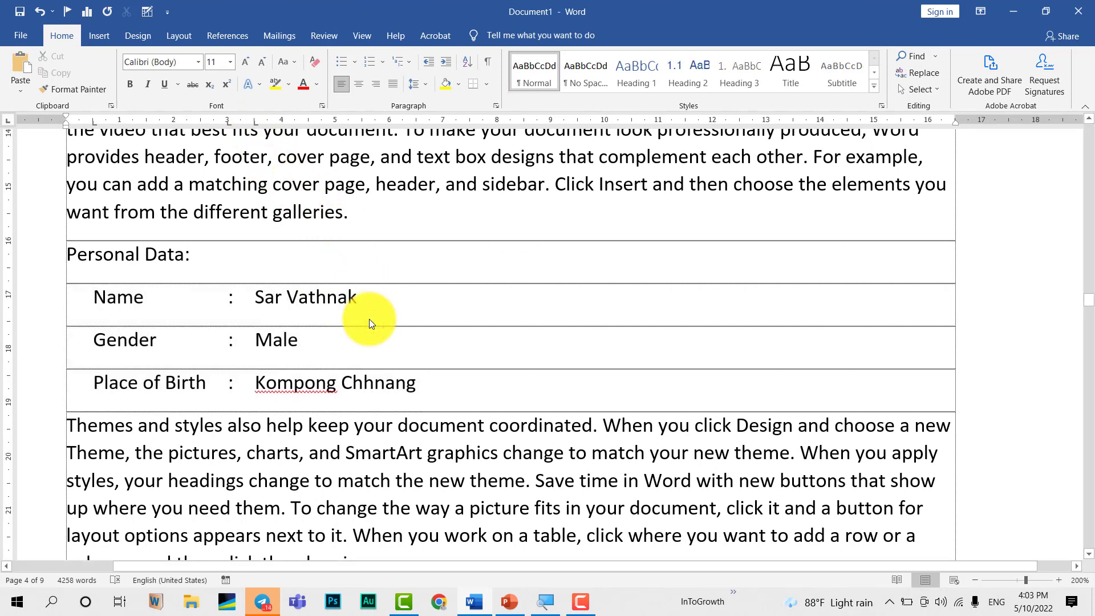
click(447, 396)
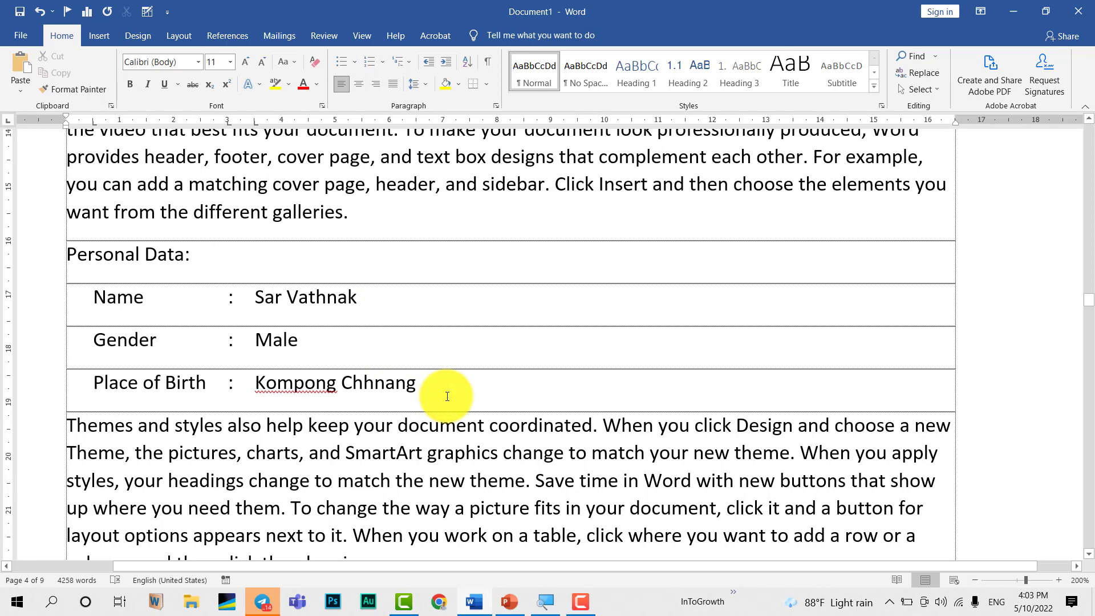
key(Tab)
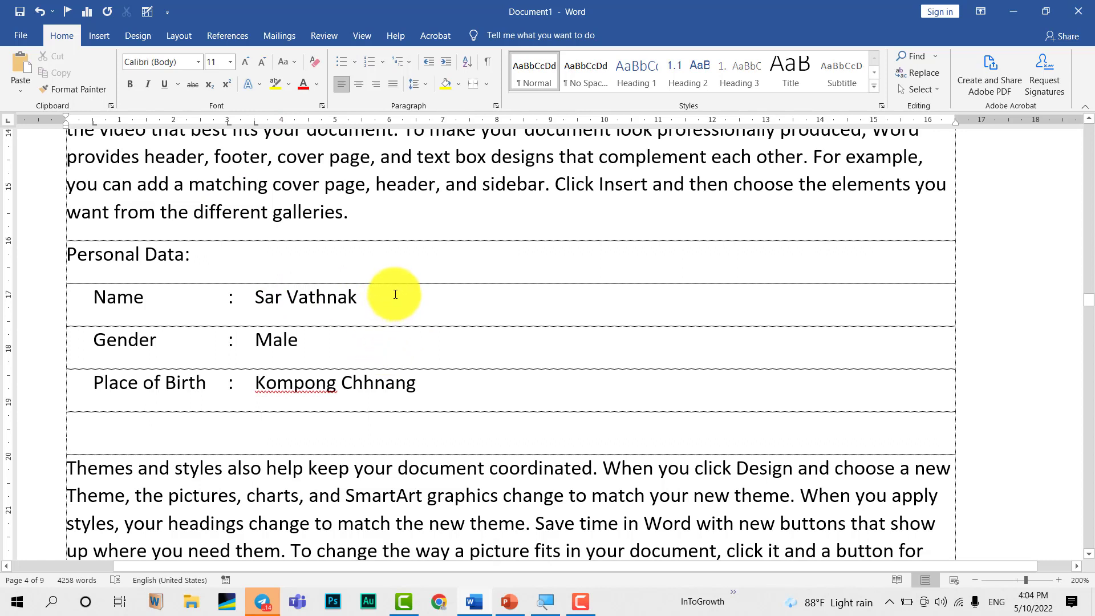
Add a centre tab stop at 8 for the Name, Gender and Place of Birth rows.
click(10, 123)
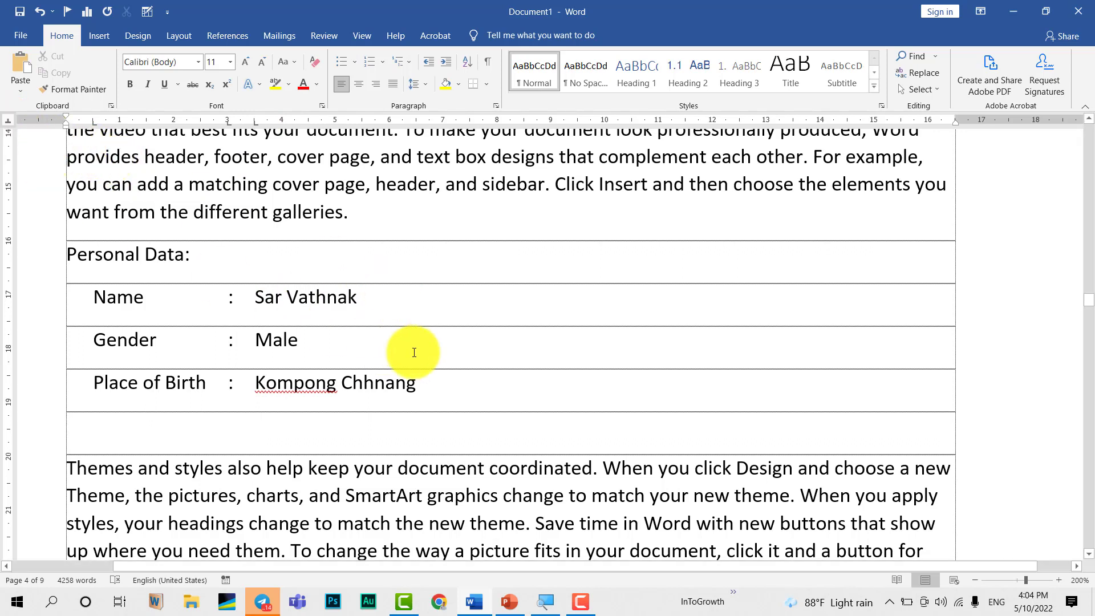
drag(447, 398, 49, 300)
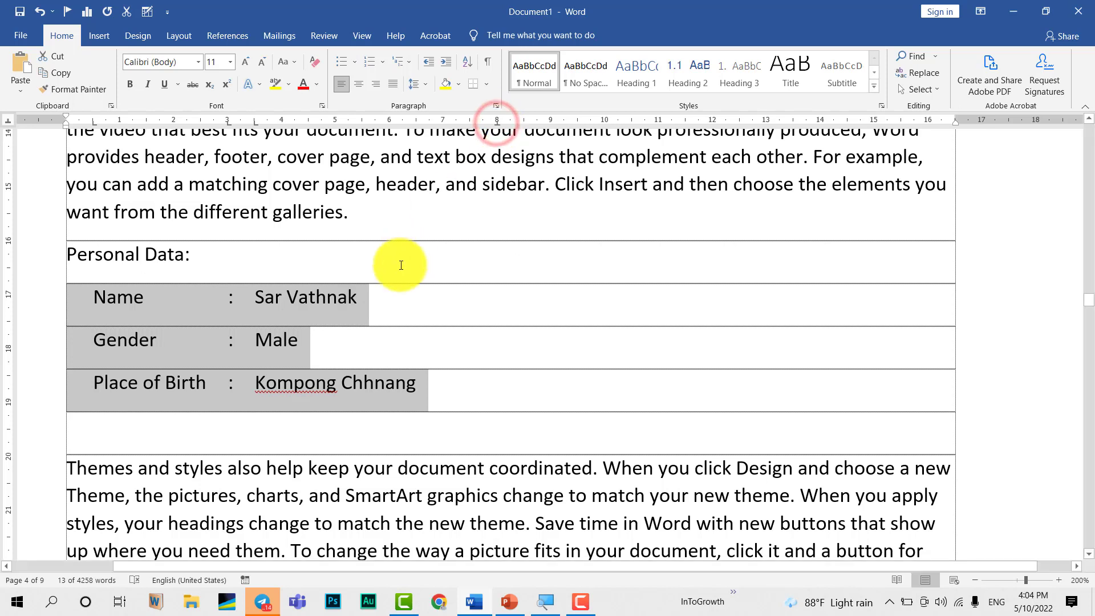
click(389, 300)
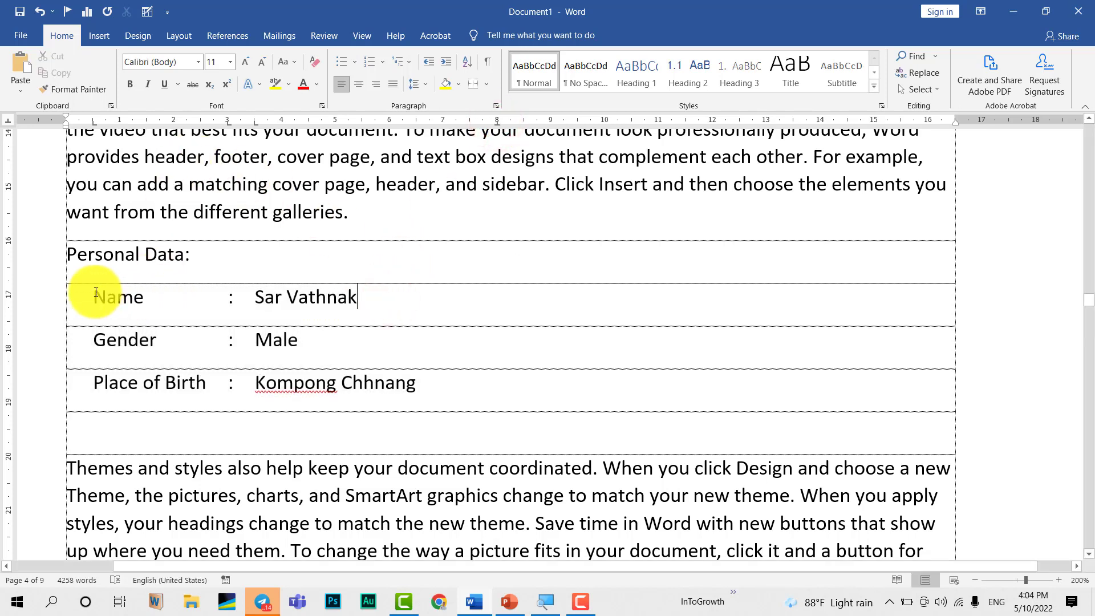
drag(88, 289, 396, 294)
drag(87, 337, 335, 335)
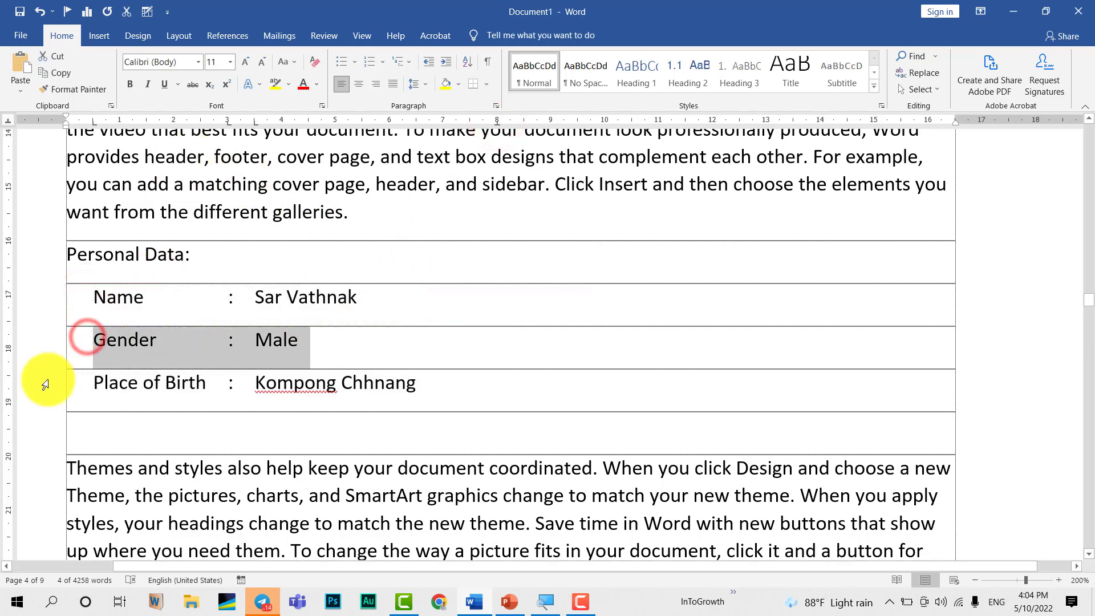
drag(90, 380, 452, 384)
click(421, 300)
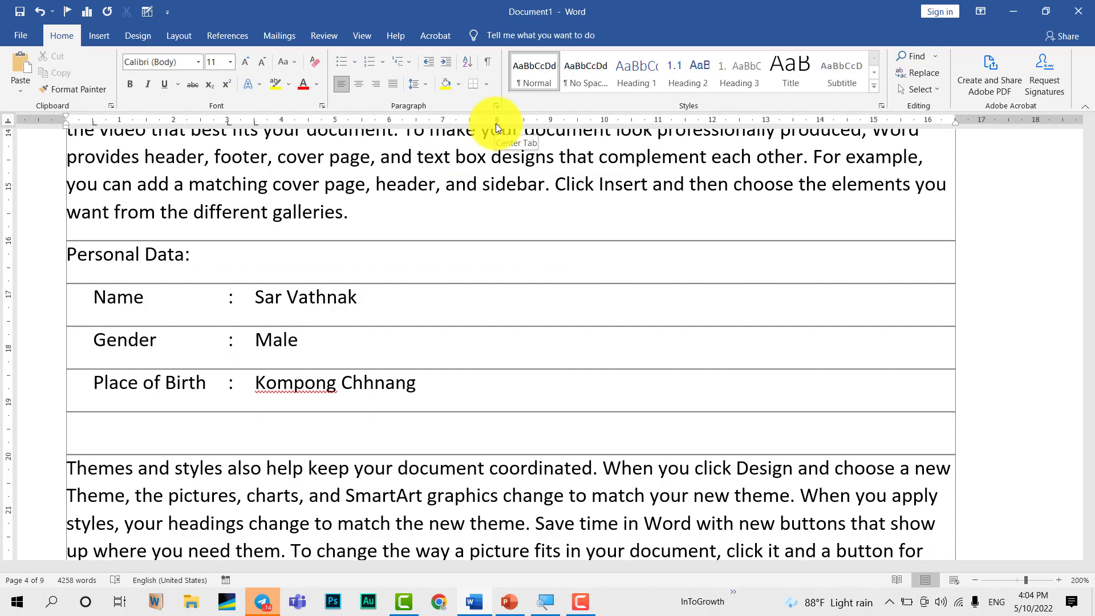
Type 'The Junior' at the centre tab in the Name row.
key(Tab)
text(Th)
text(e Junir)
key(BackSpace)
text(o)
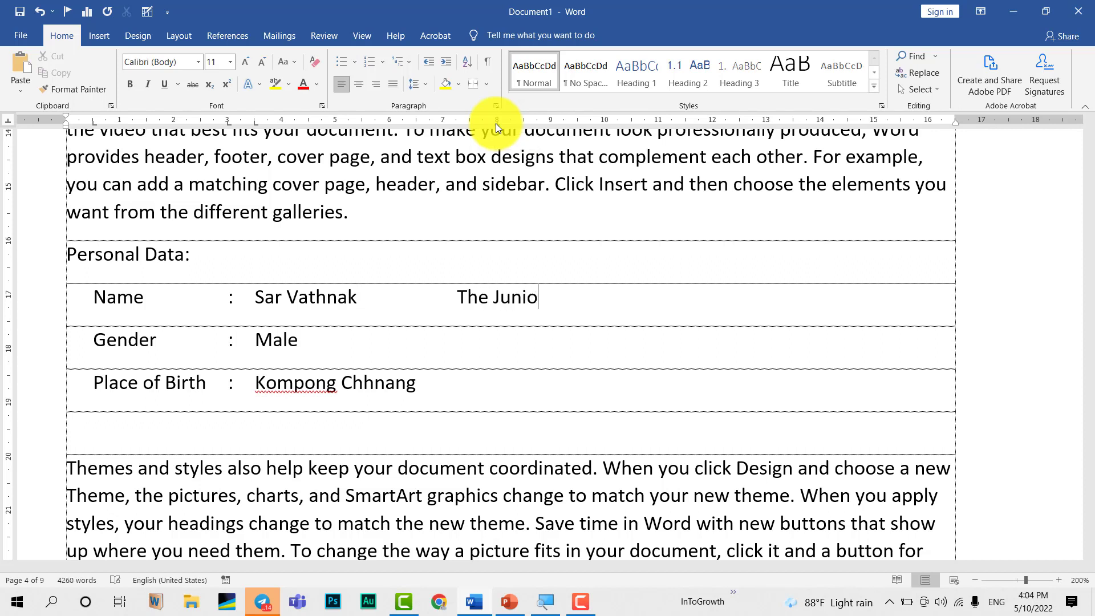
key(BackSpace)
key(BackSpace)
text(n)
key(BackSpace)
text(ior)
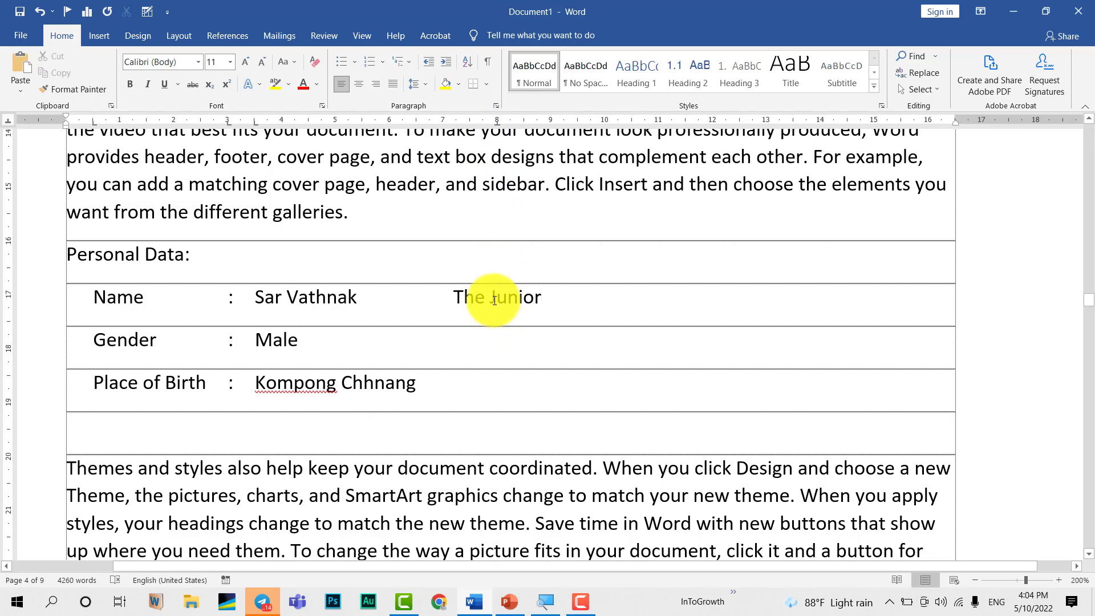
Add 'Fake' and 'hello' at the centre tab in the Gender and Place of Birth rows.
click(354, 344)
key(Tab)
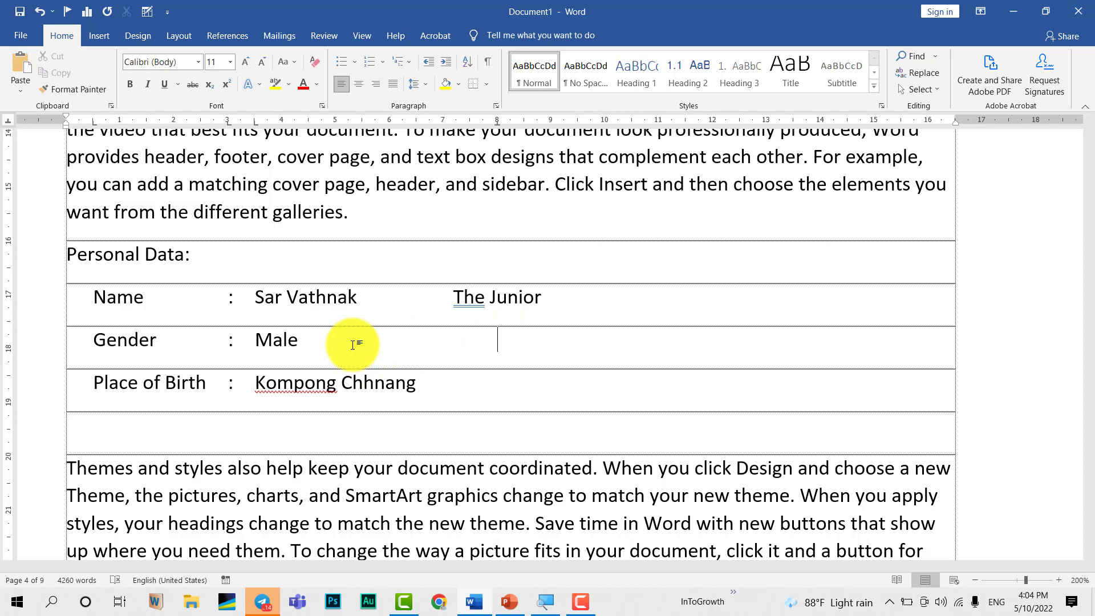
text(Fake)
click(421, 378)
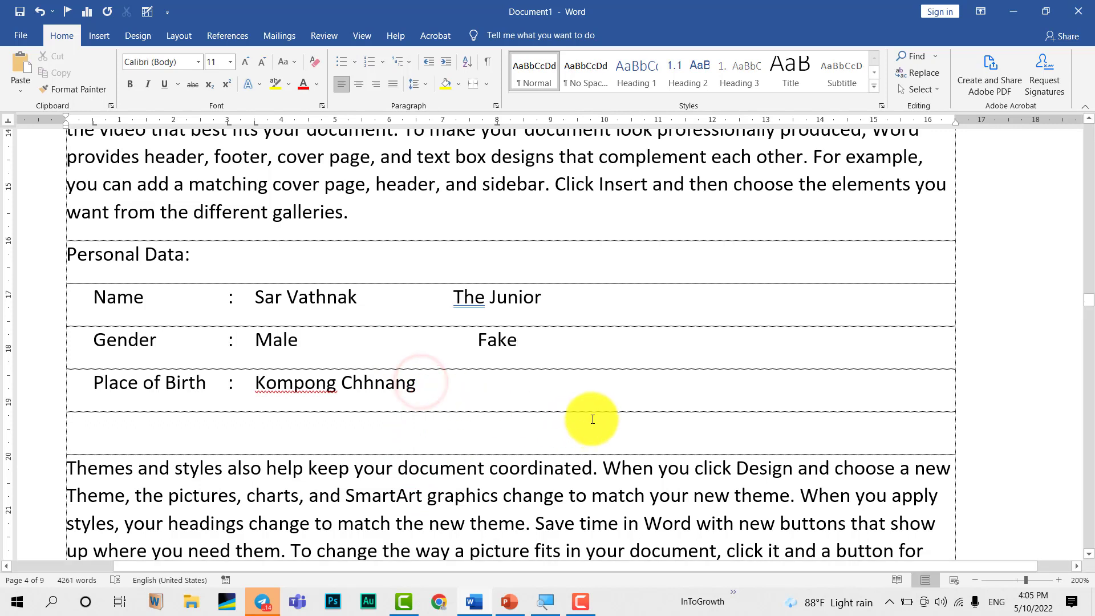
text(hello)
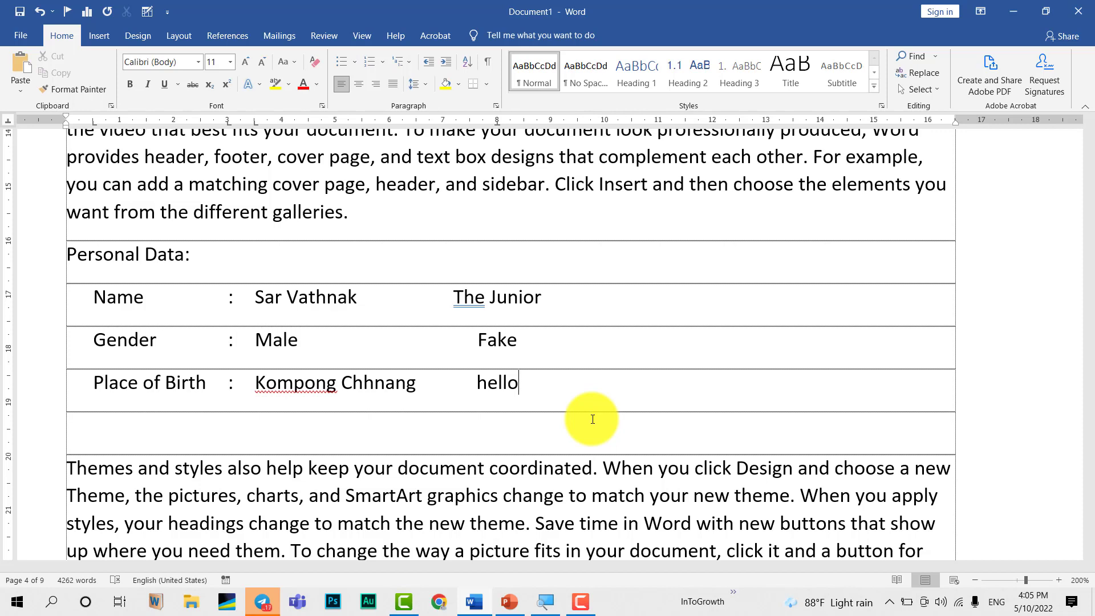
Move into the empty row below and click the ruler at the label and value positions.
click(192, 438)
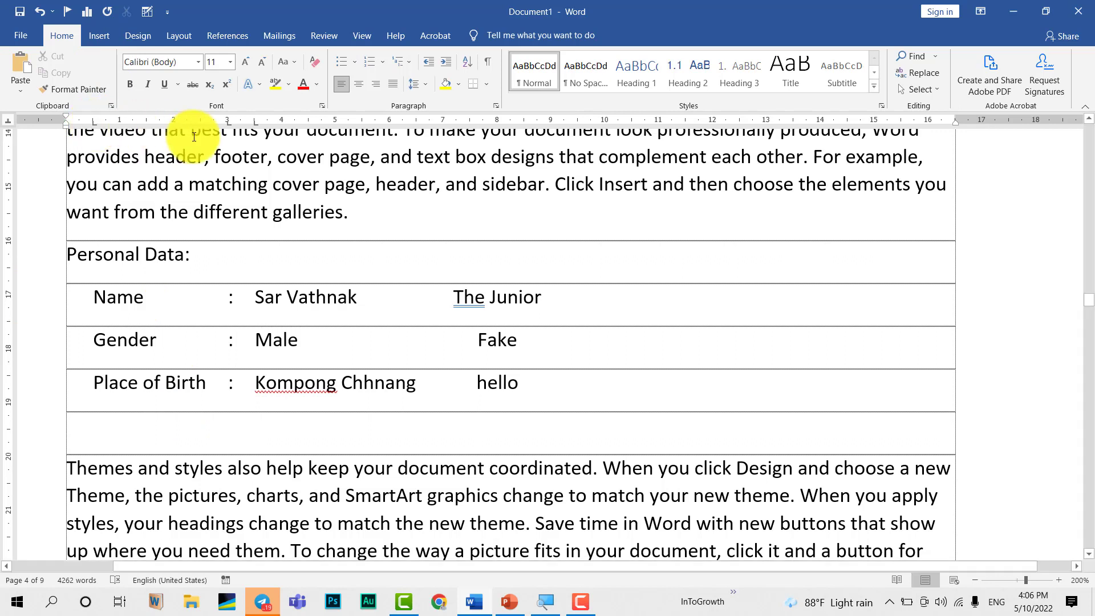
click(95, 122)
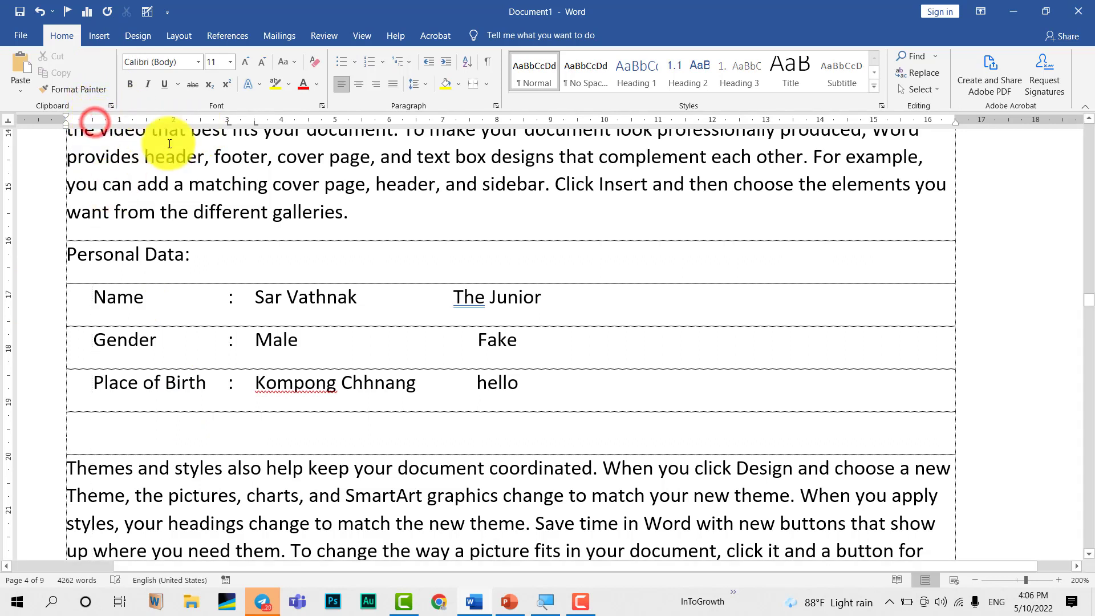
click(255, 122)
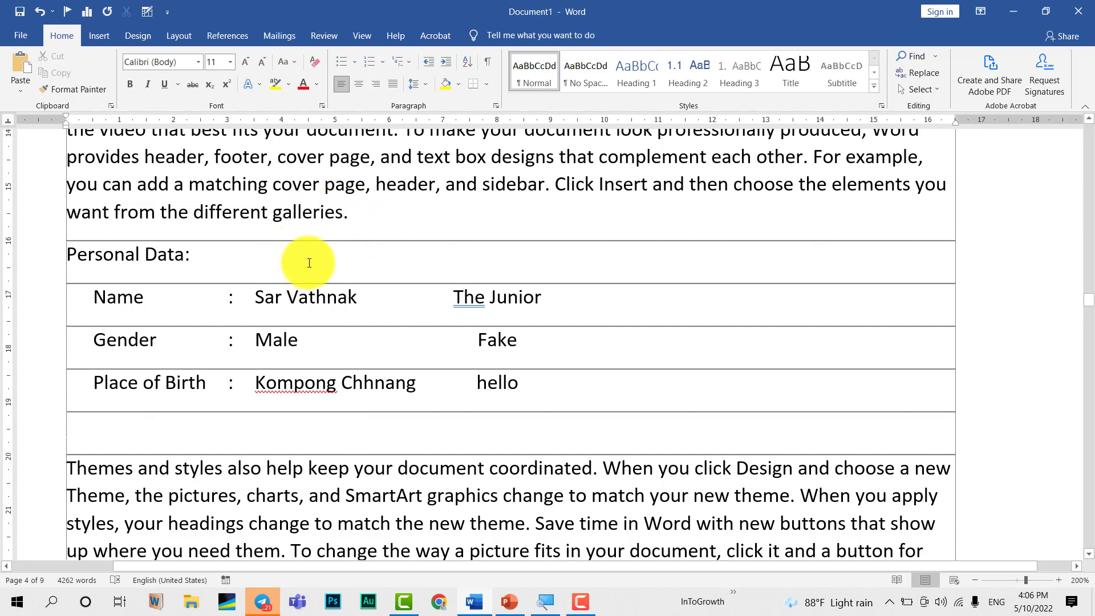
scroll(309, 263, down, 1)
scroll(161, 296, down, 2)
Add a centred 'Compare between Save and Save As' title, followed by a new empty row.
click(160, 291)
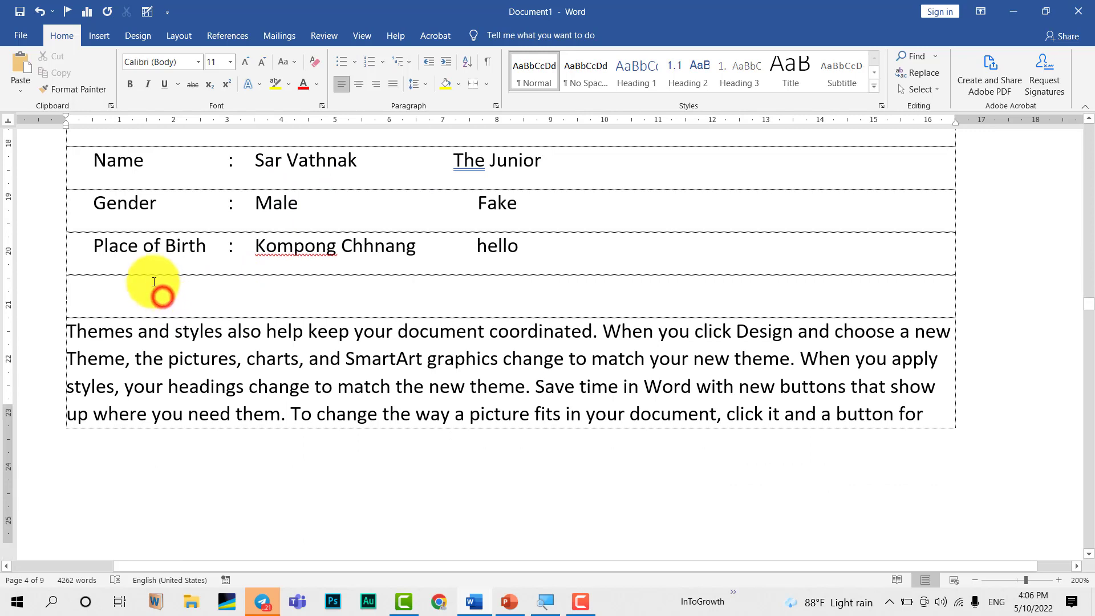
scroll(154, 281, down, 1)
key(ctrl+e)
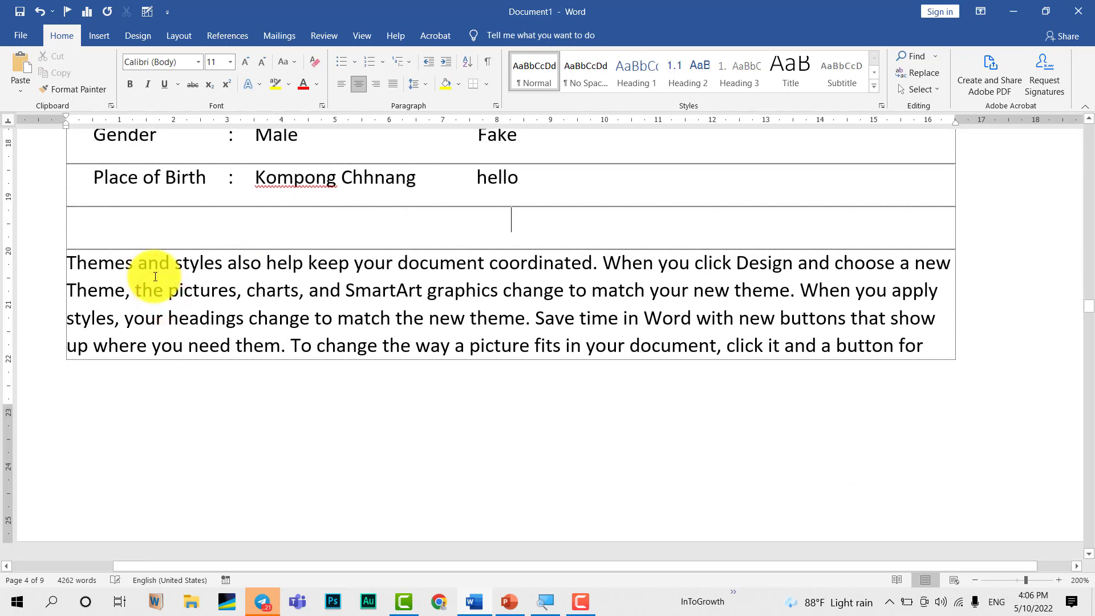
text(Comp)
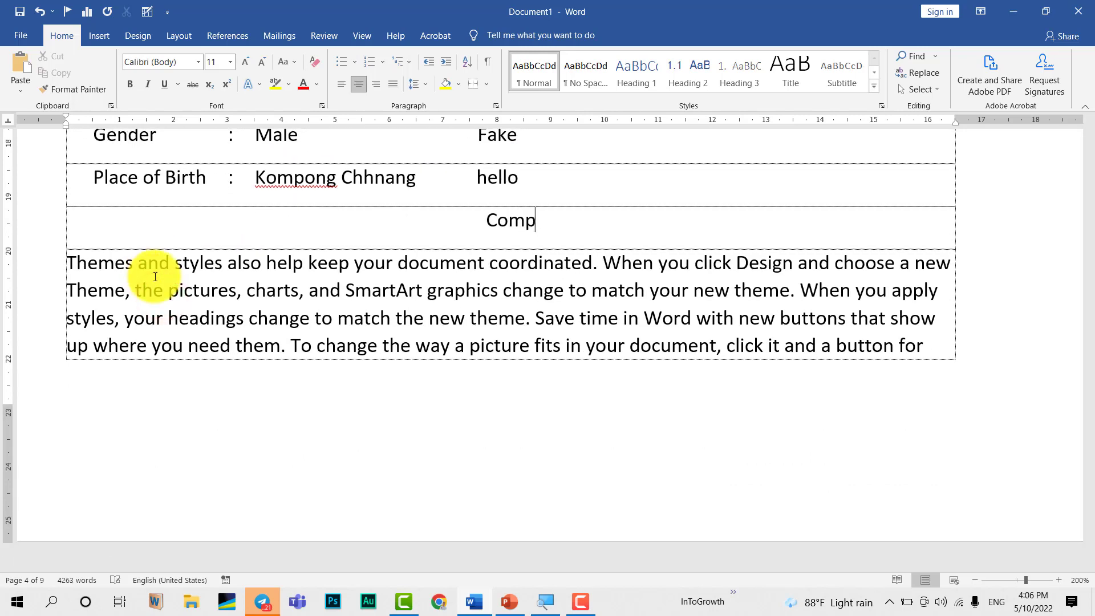
text(are between )
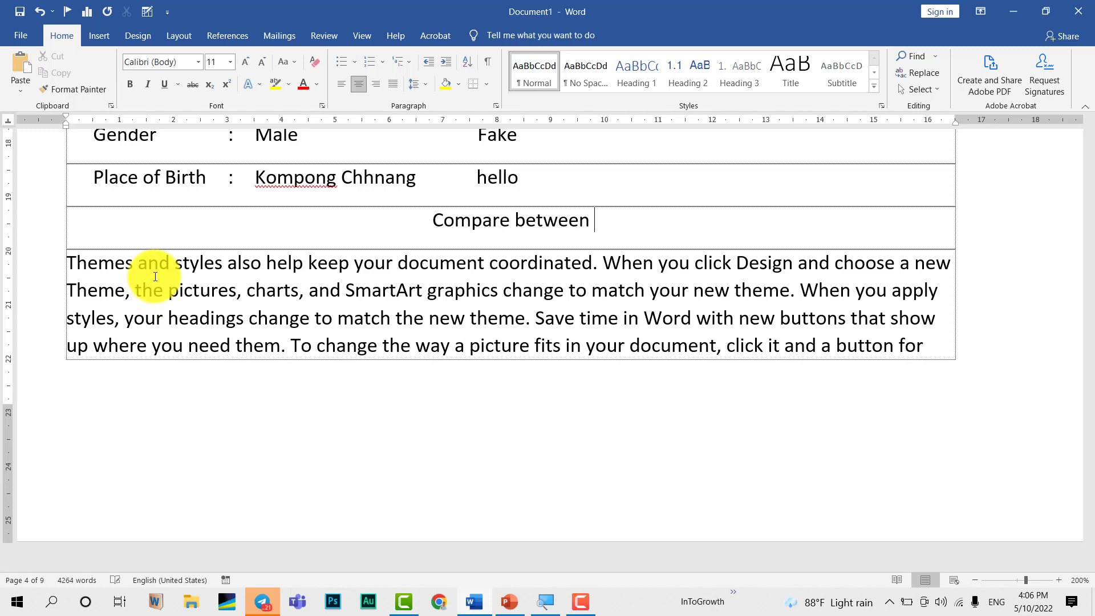
text(Save )
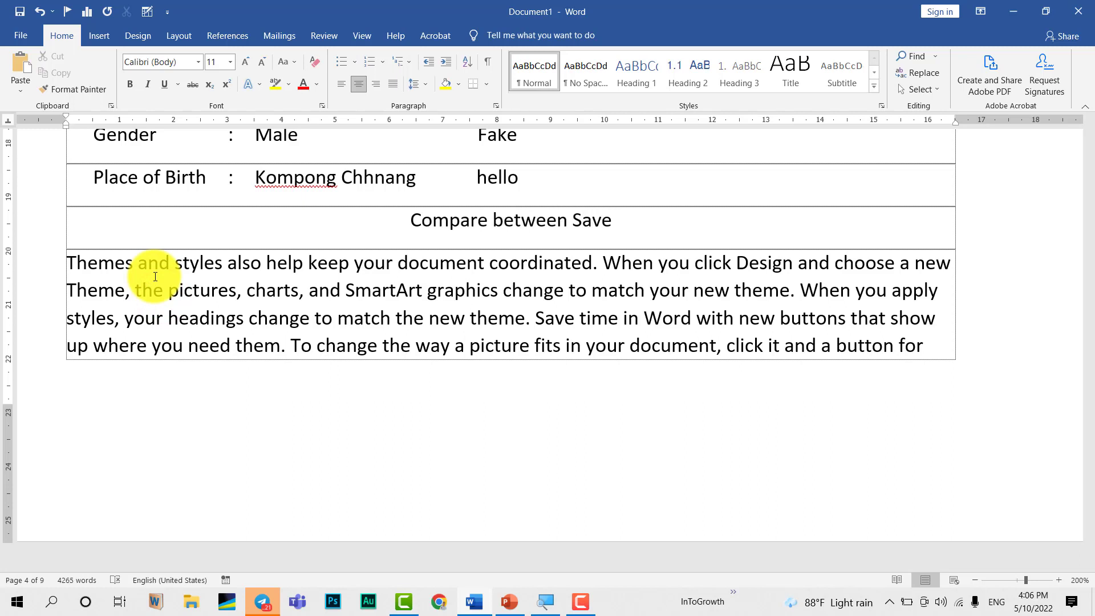
text(and Save)
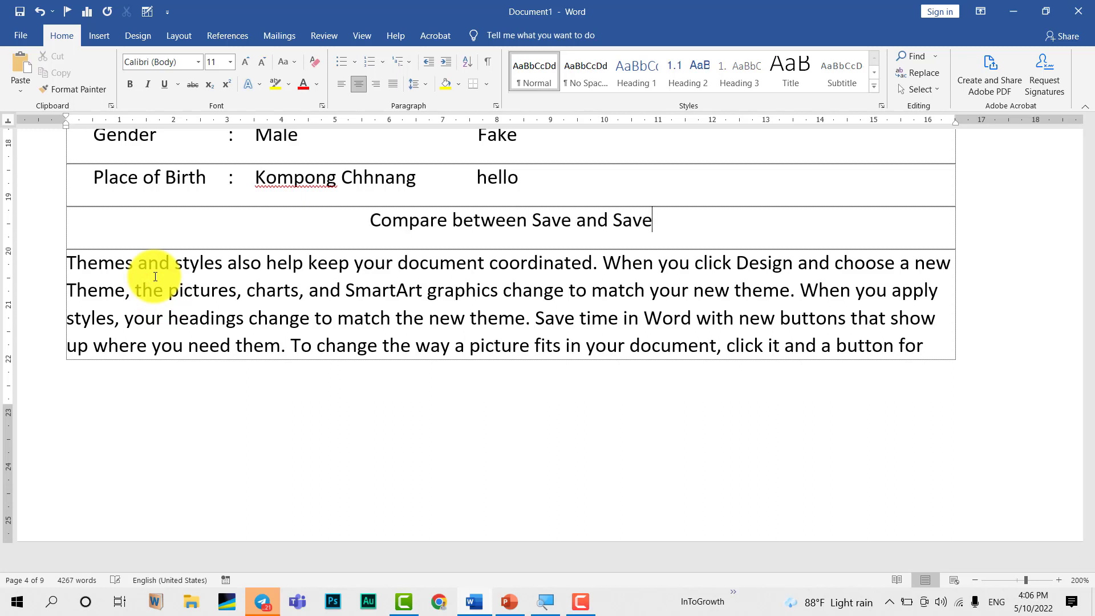
text( As)
key(Return)
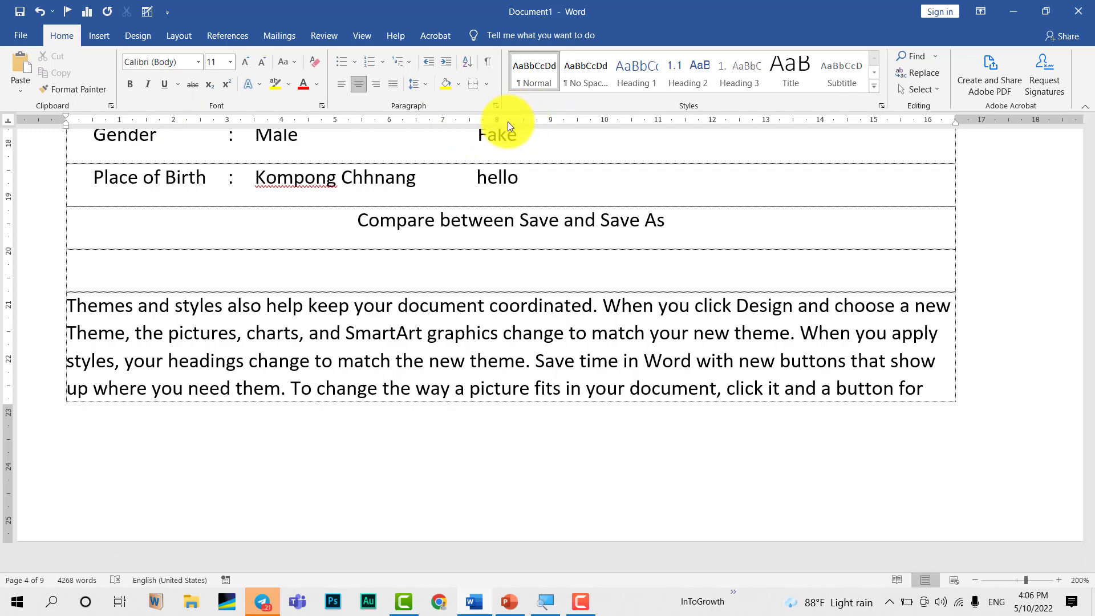
Add left tab stops near 0.5 and 9 on the ruler for the empty row under the title.
click(13, 122)
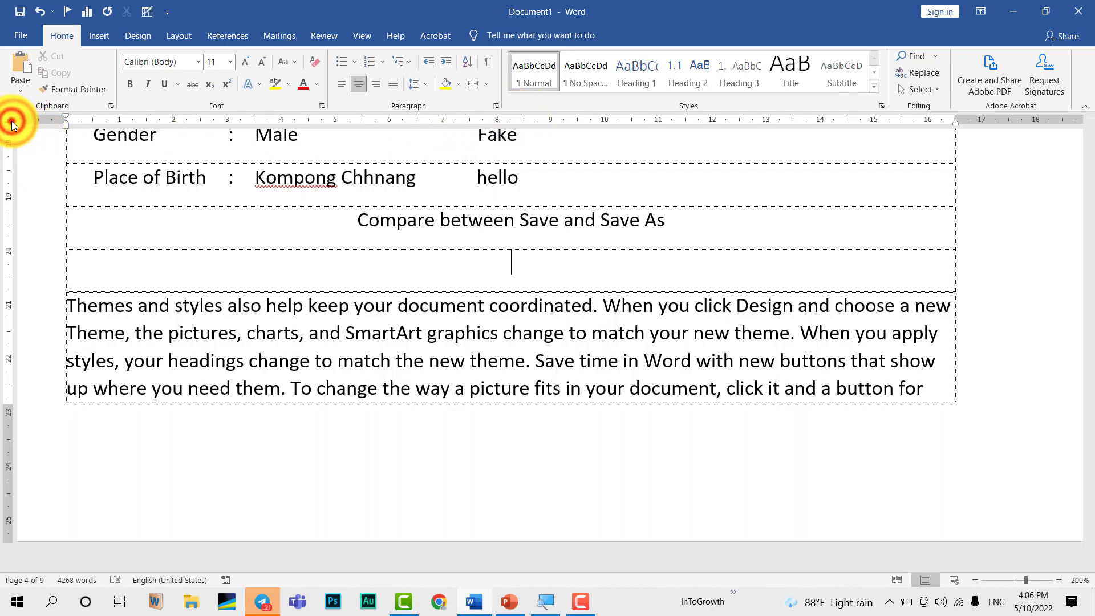
click(8, 122)
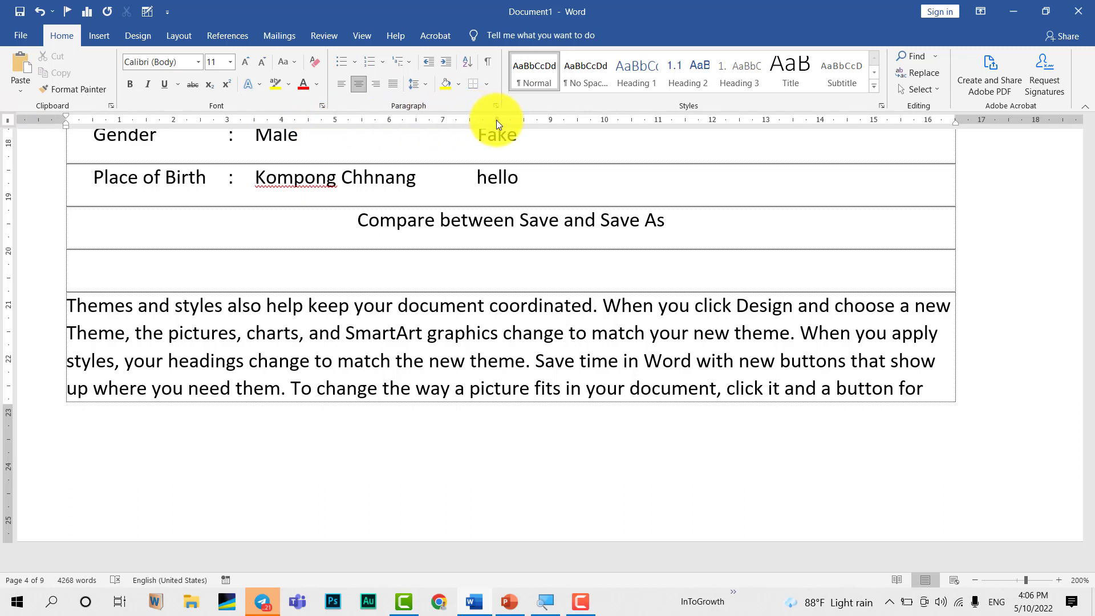
click(554, 268)
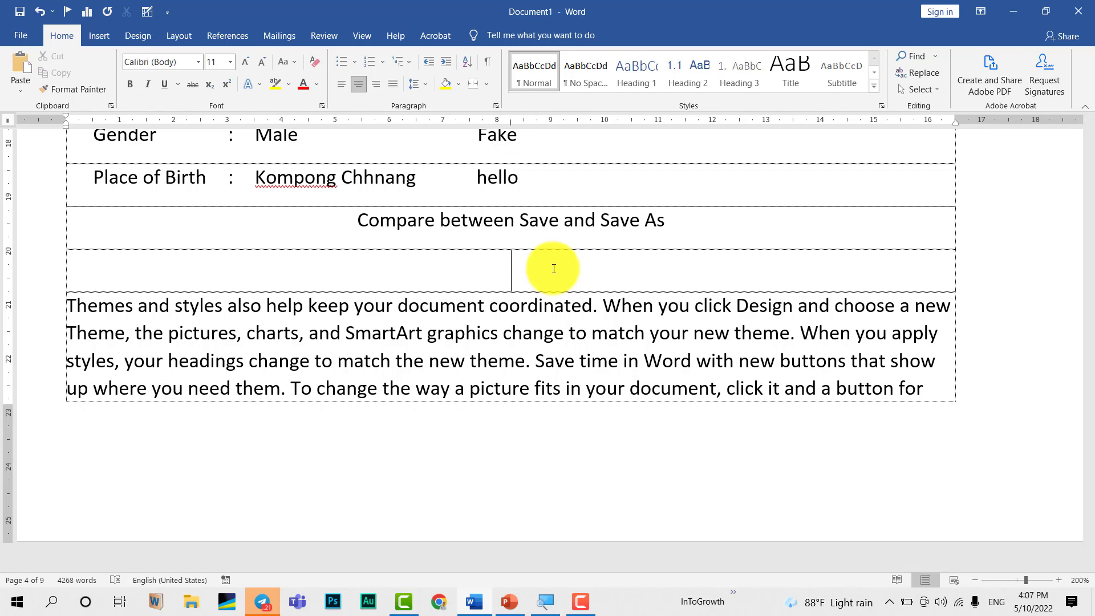
click(10, 123)
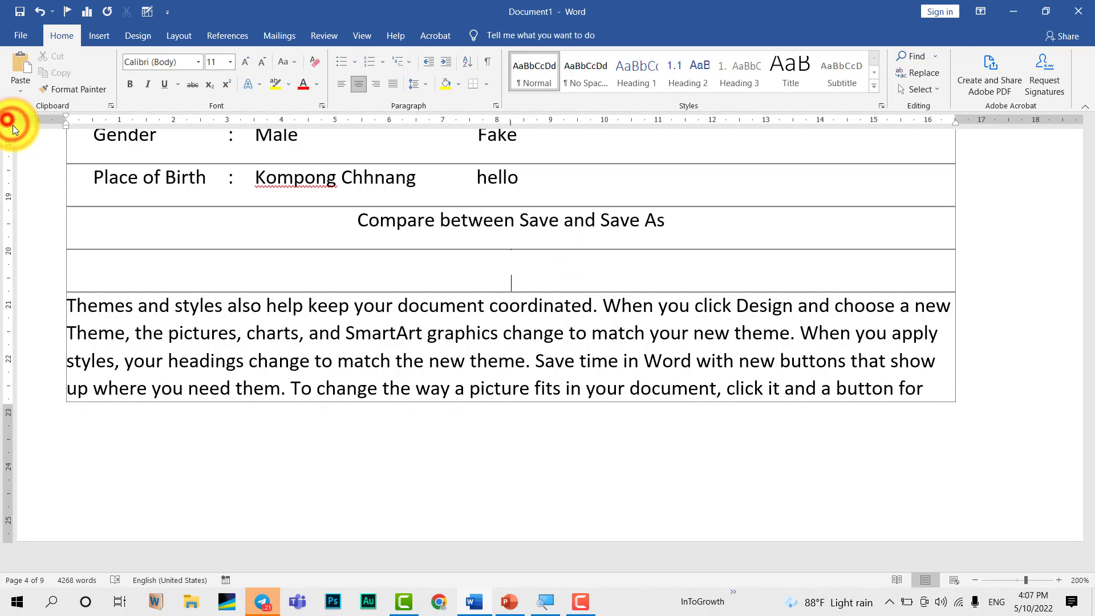
click(93, 123)
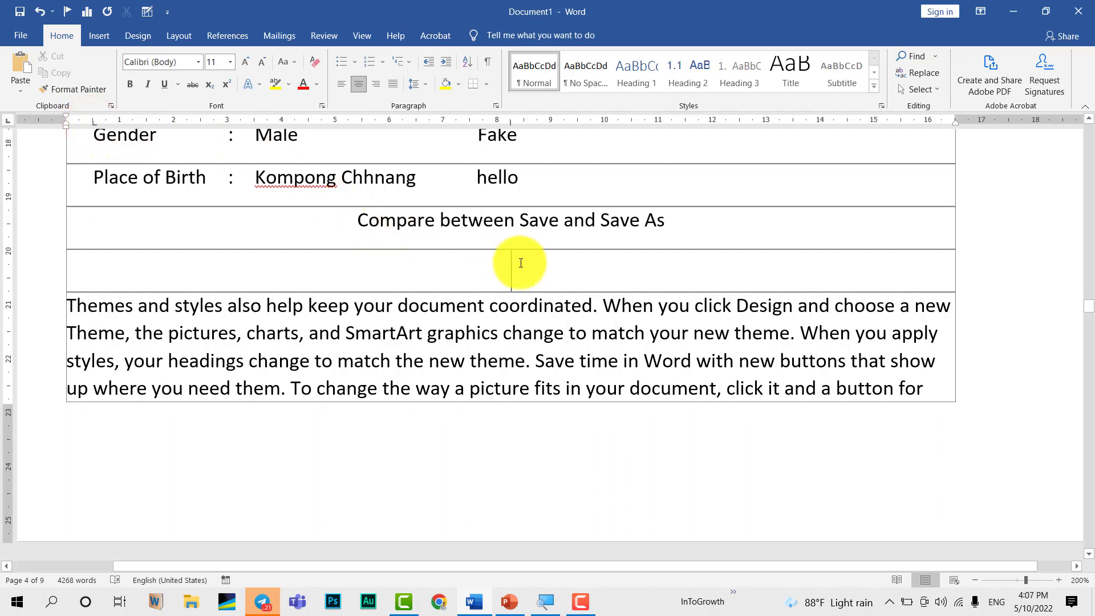
click(537, 120)
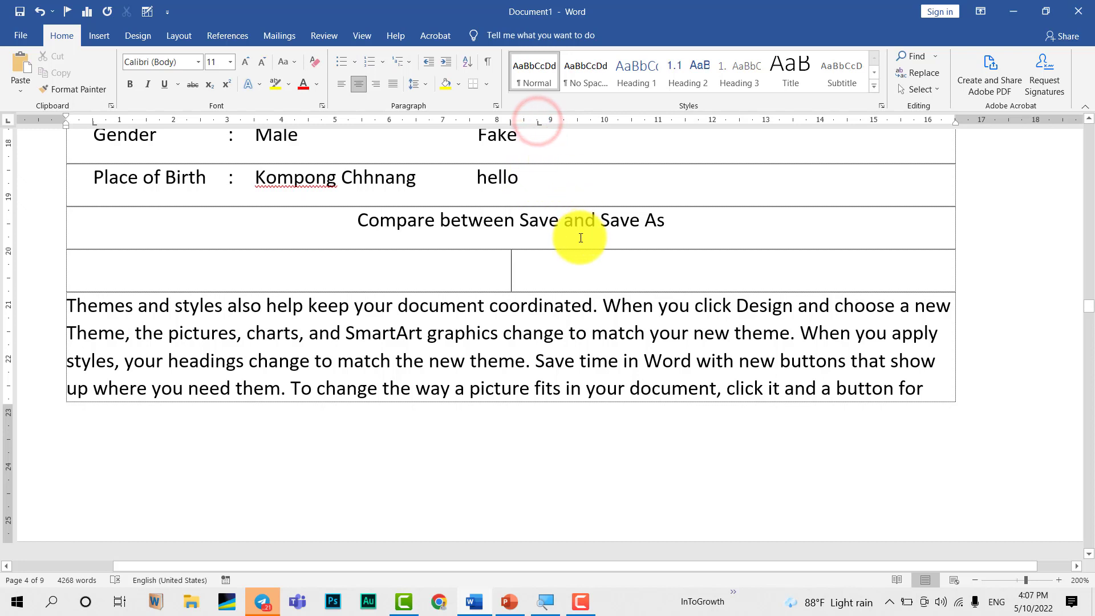
Type '- Only one file type' left-aligned in the left cell of the comparison row.
click(246, 272)
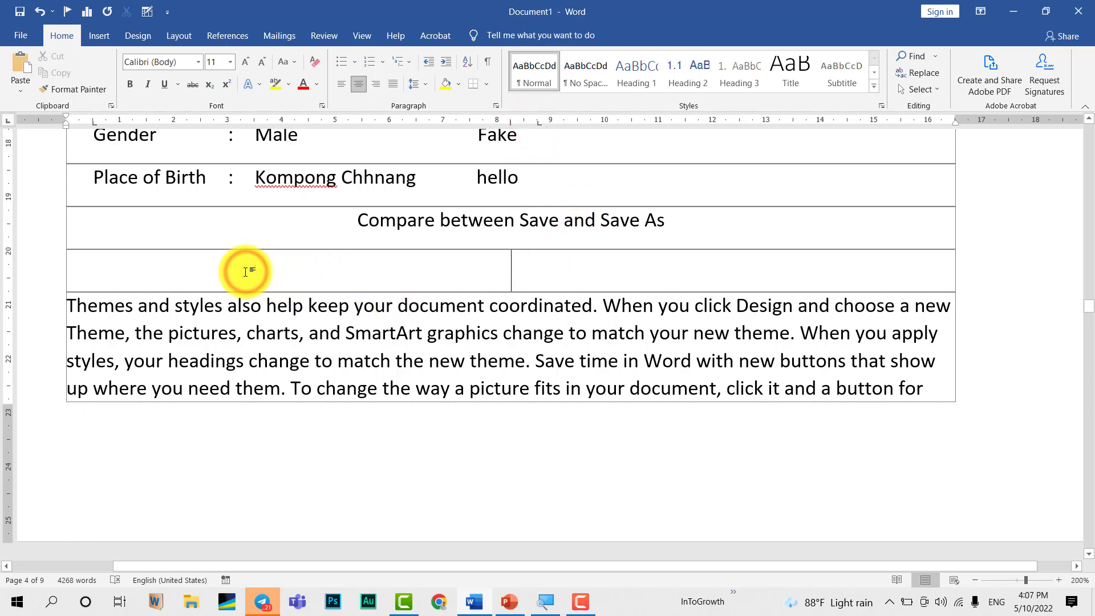
key(Tab)
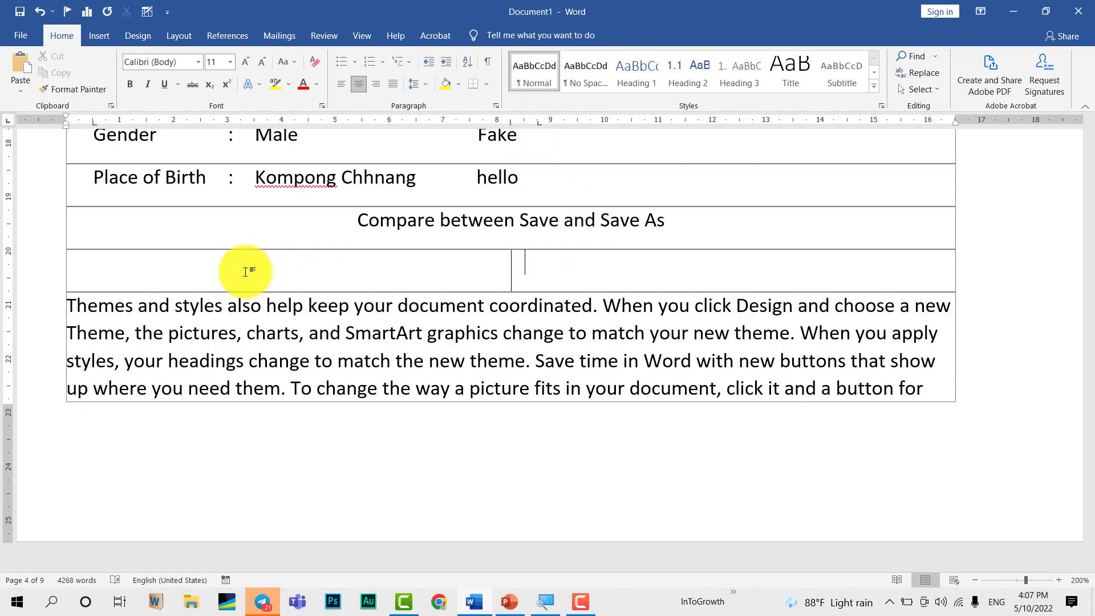
click(136, 266)
text(dd)
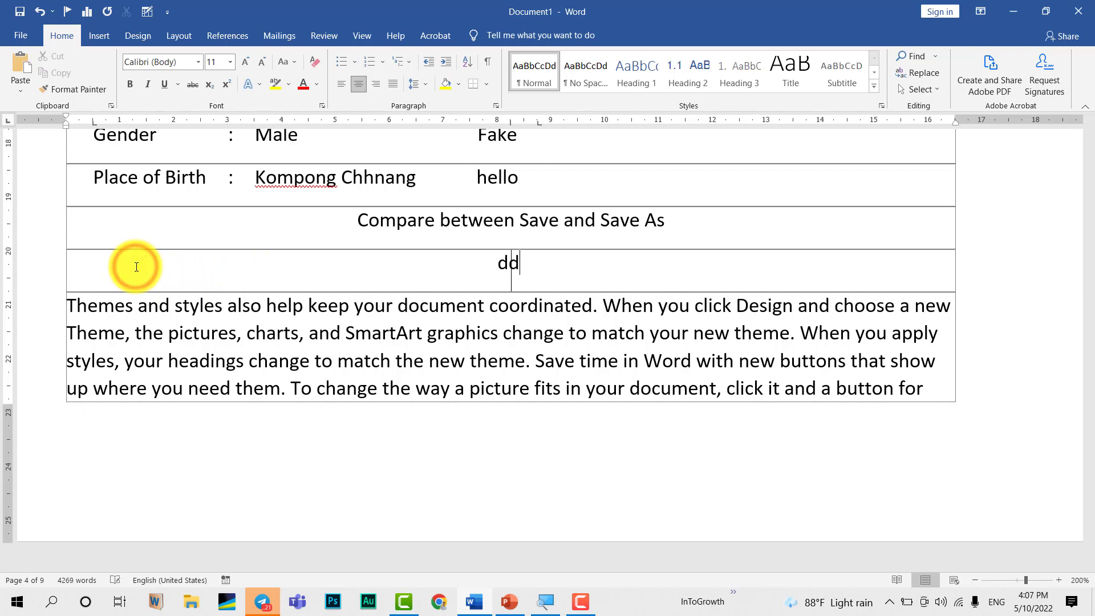
key(BackSpace)
key(BackSpace)
key(ctrl+l)
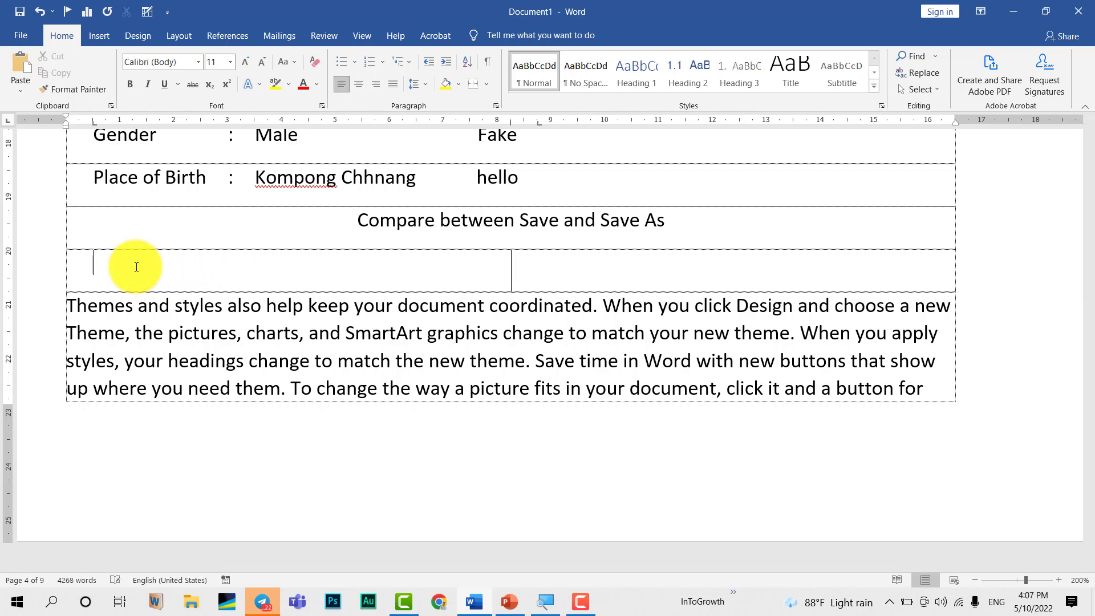
text(d)
key(BackSpace)
text(- )
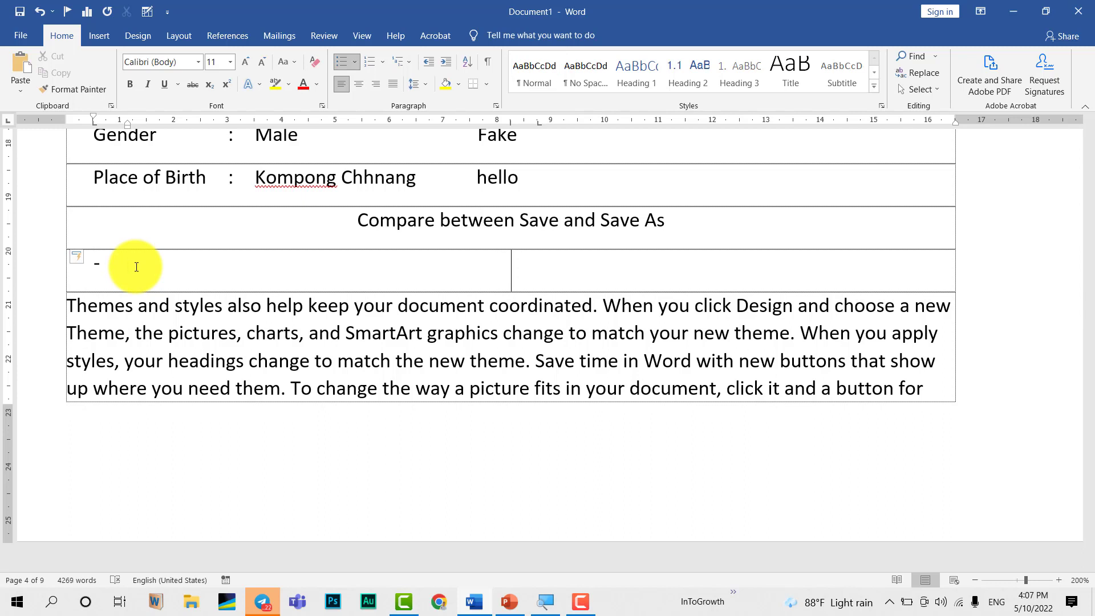
text(Only one)
text( file type)
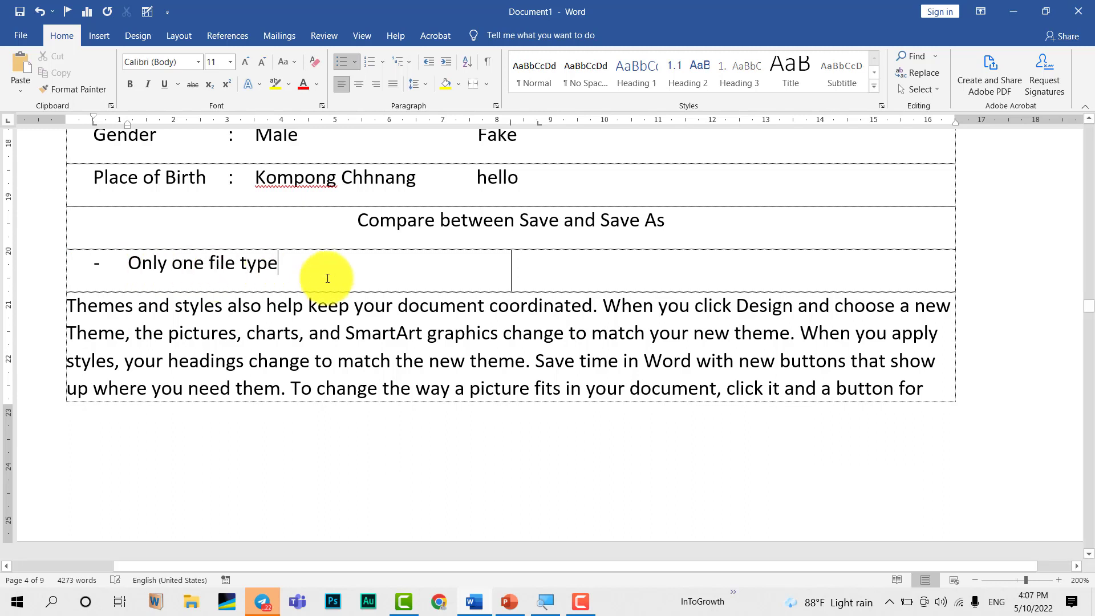
Type '- More than one file types' in the right cell and add a new row below.
click(536, 285)
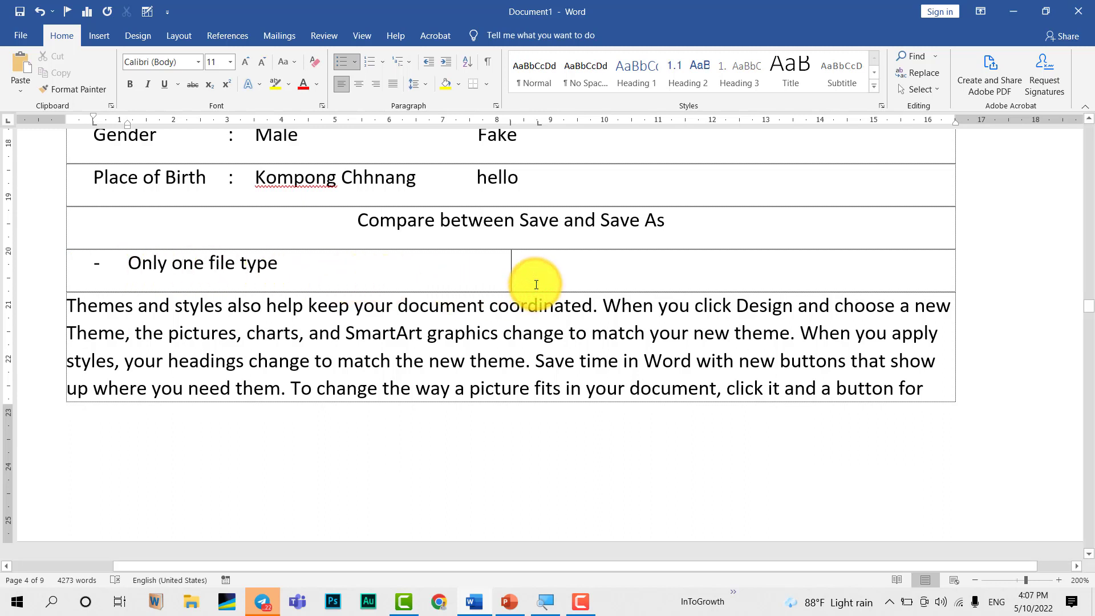
text(- )
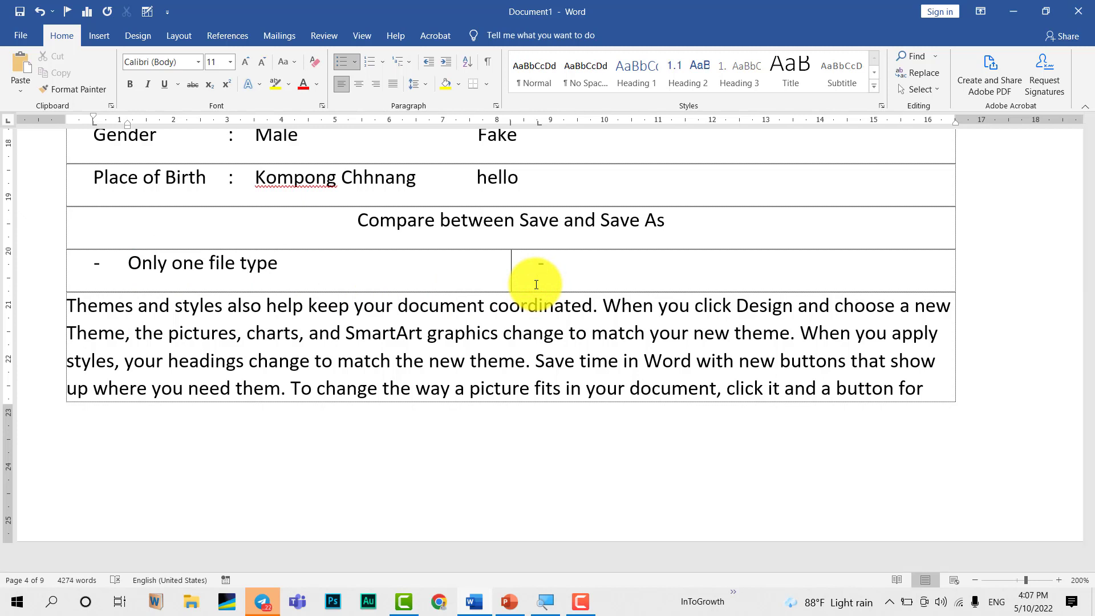
text(More t)
text(han one file type)
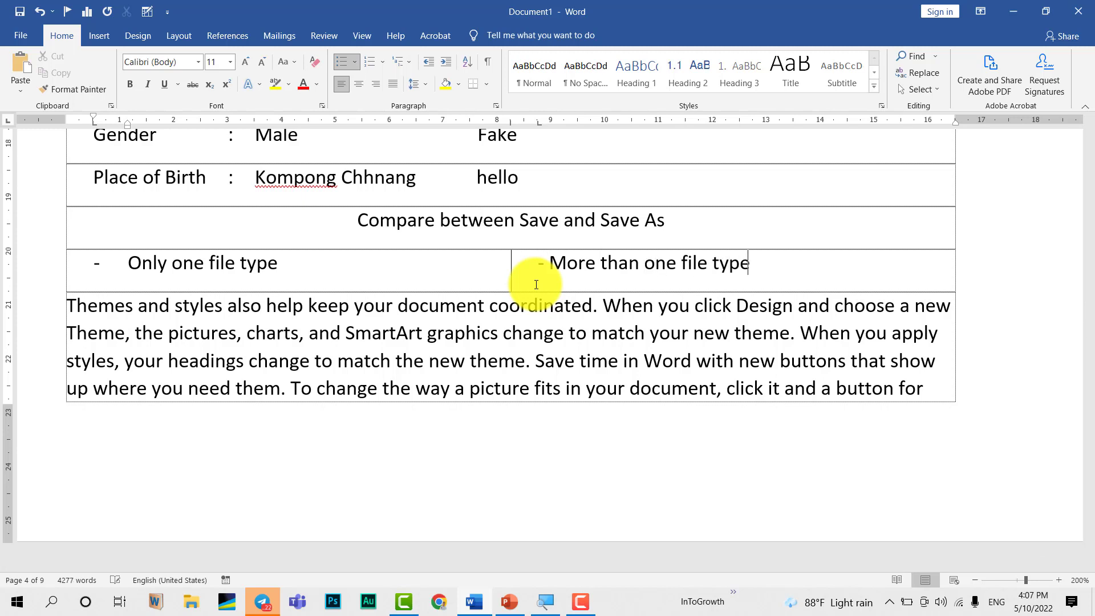
text(s)
key(Tab)
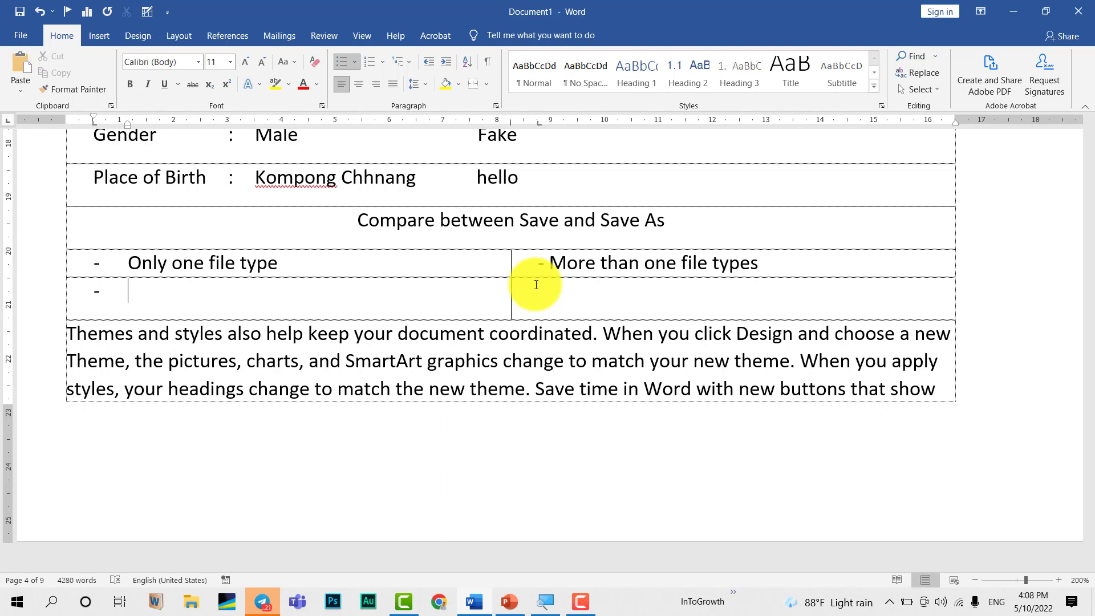
click(60, 332)
Push the Themes paragraph to a new page and insert a 2x2 table above it.
key(ctrl+Return)
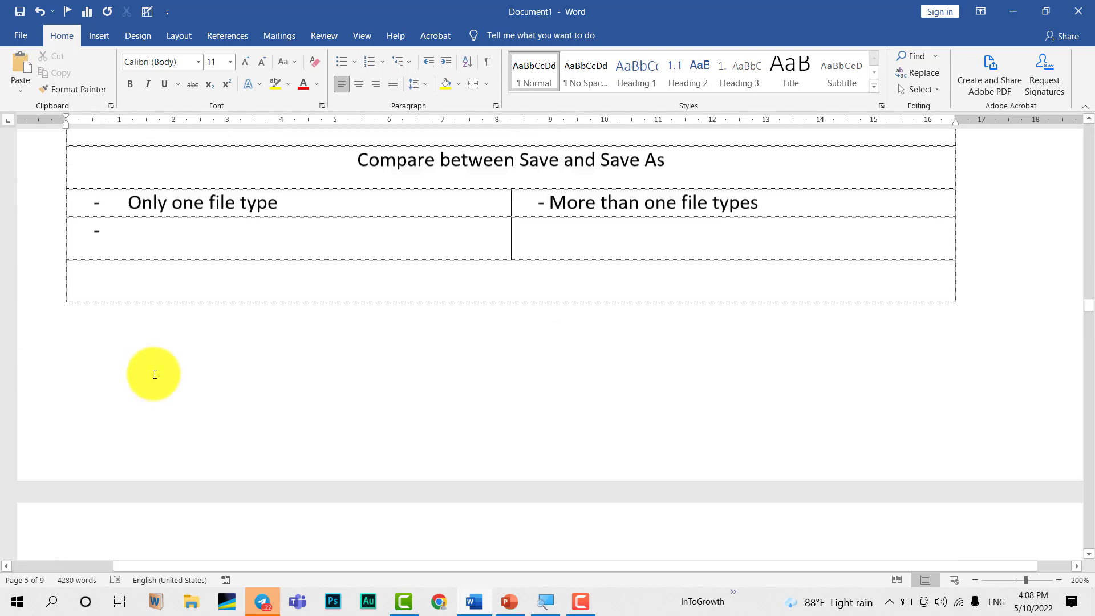
scroll(168, 388, down, 4)
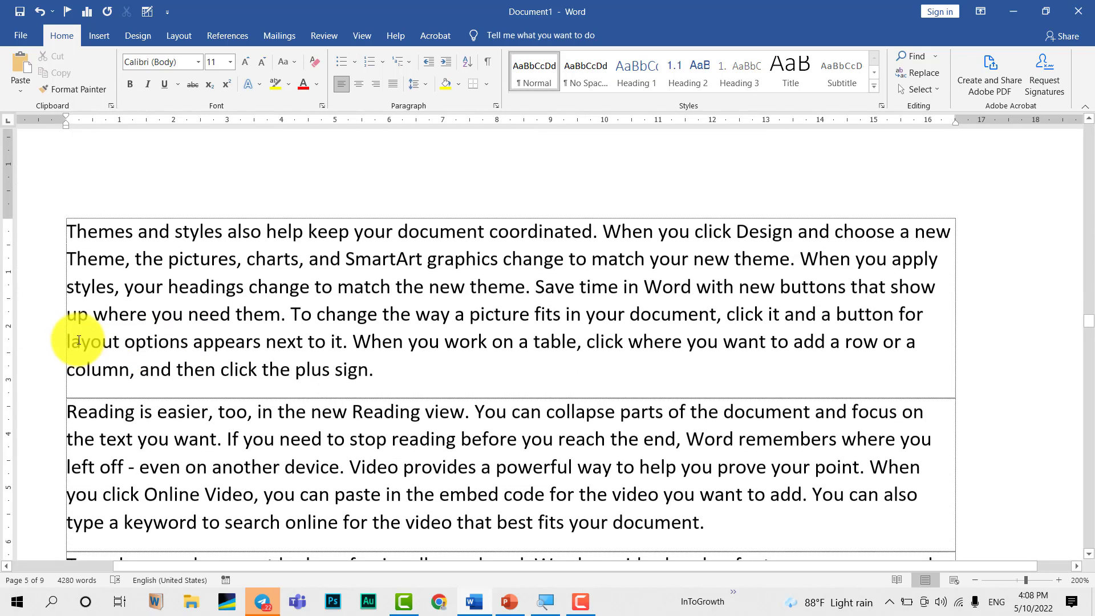
key(Return)
key(Return)
click(103, 252)
click(99, 36)
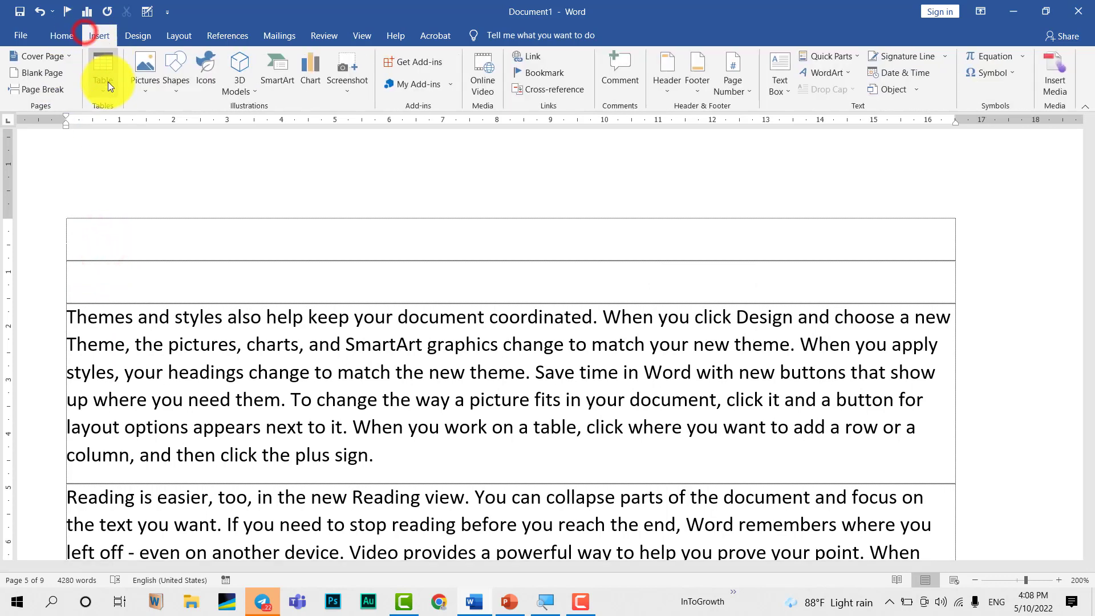
click(104, 74)
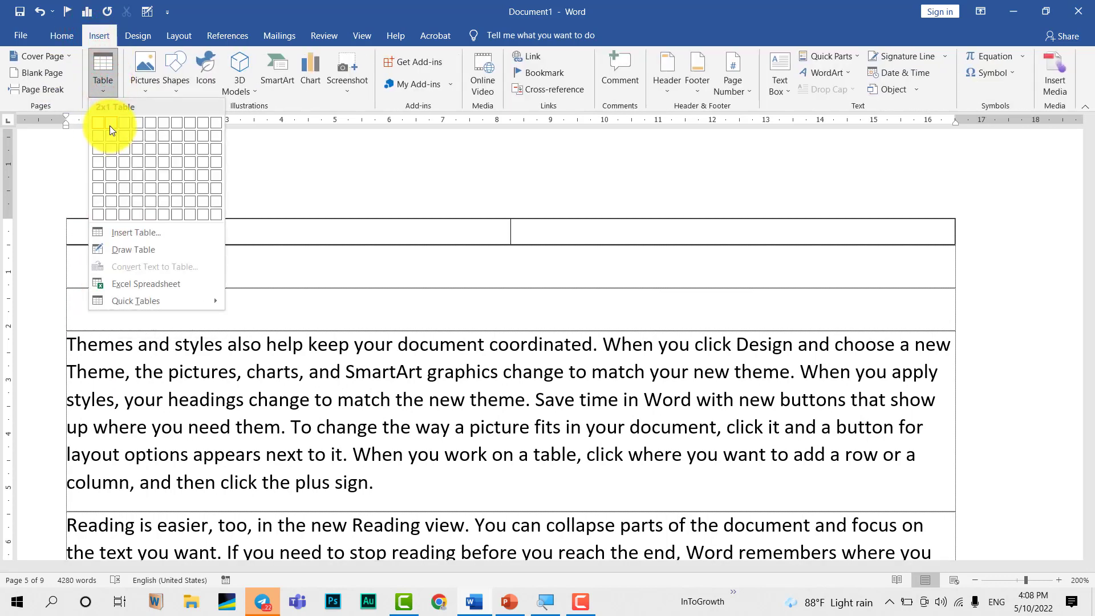
click(108, 142)
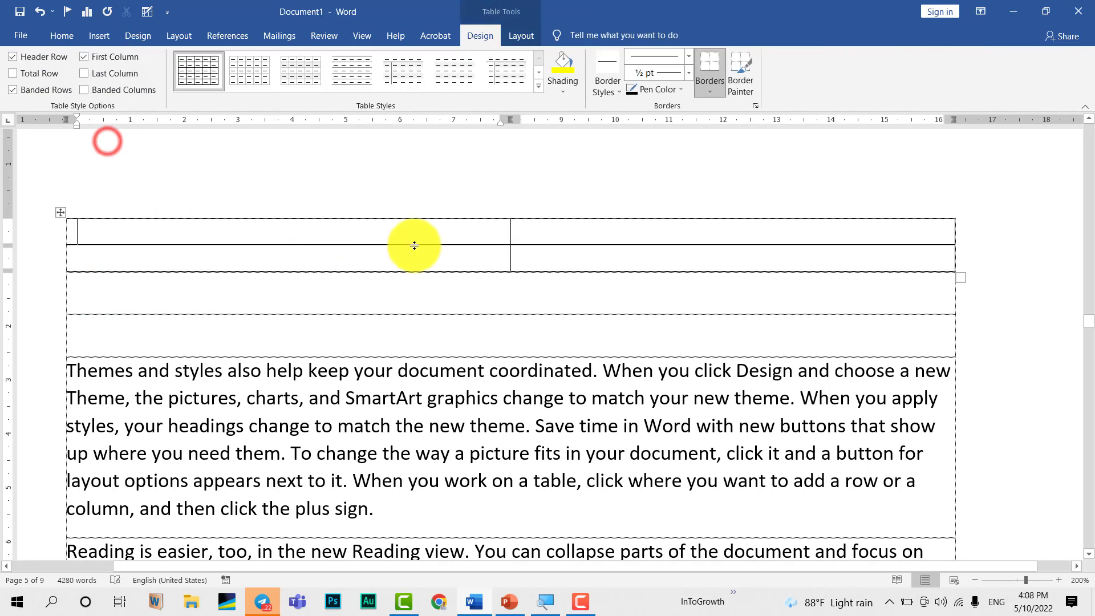
Add centred 'SAVE' and 'SAVE AS' headings in the table's top row.
click(414, 245)
key(ctrl+e)
text(SA)
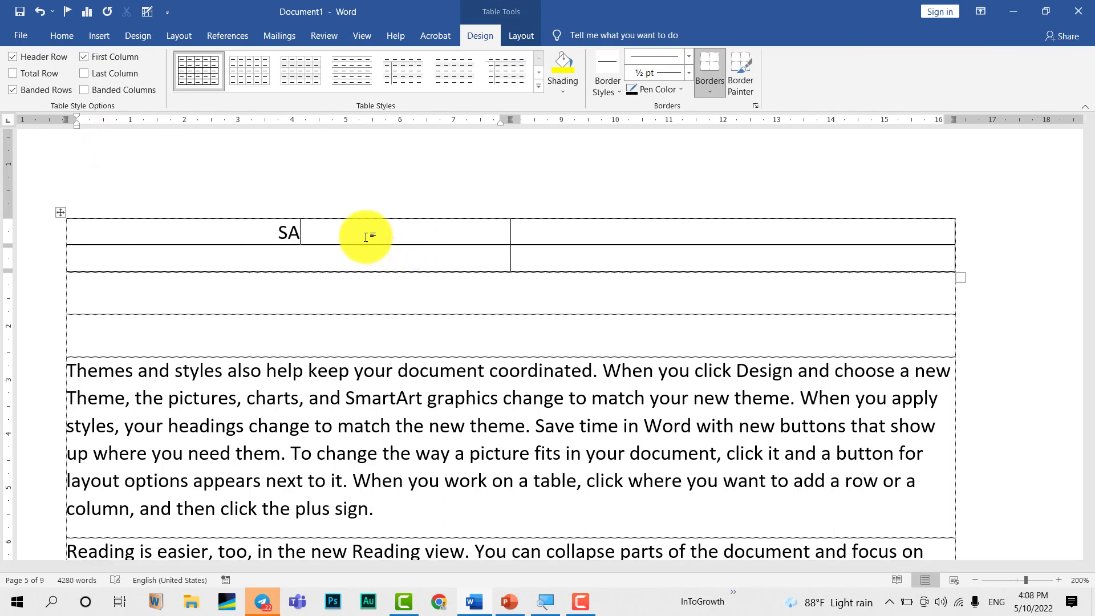
text(VE)
key(Tab)
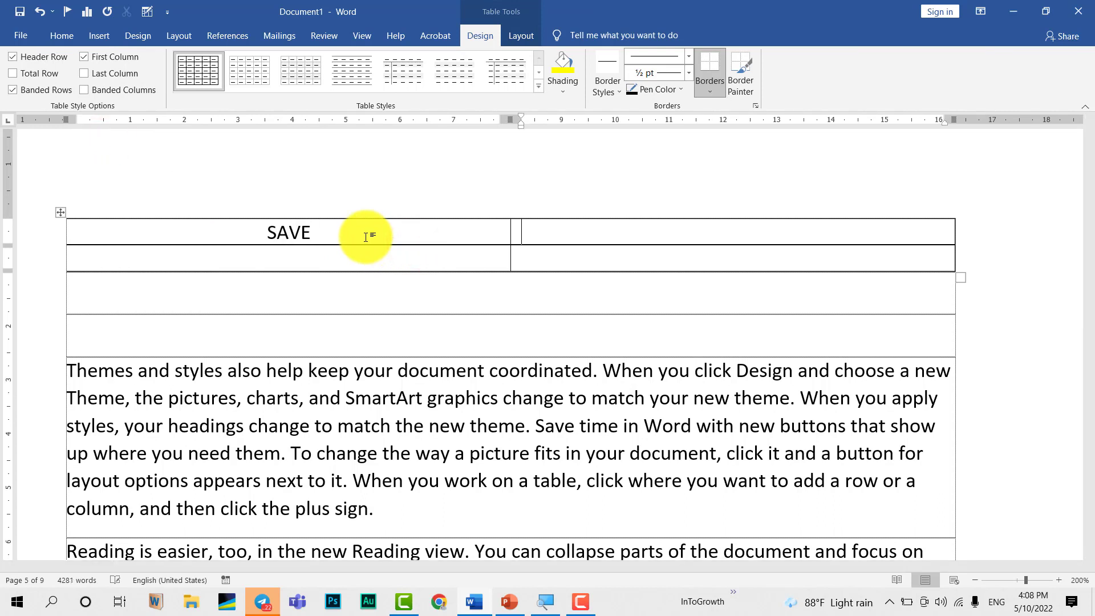
text(SAVE AS)
key(ctrl+e)
click(388, 232)
key(ctrl+e)
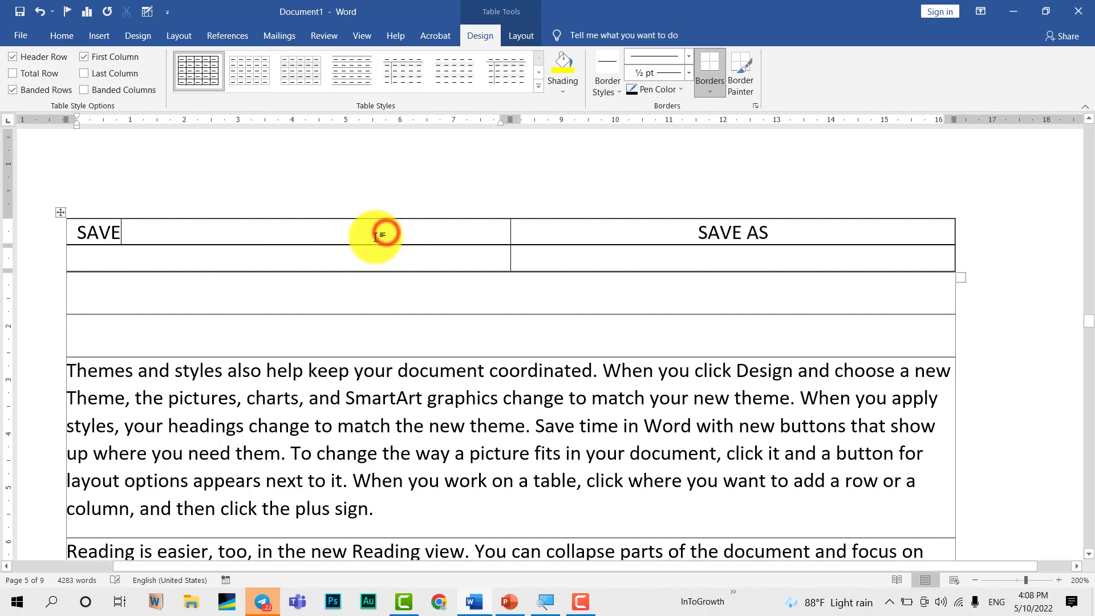
key(ctrl+e)
Fill the cells under SAVE and SAVE AS with dash-started placeholder lines.
click(315, 261)
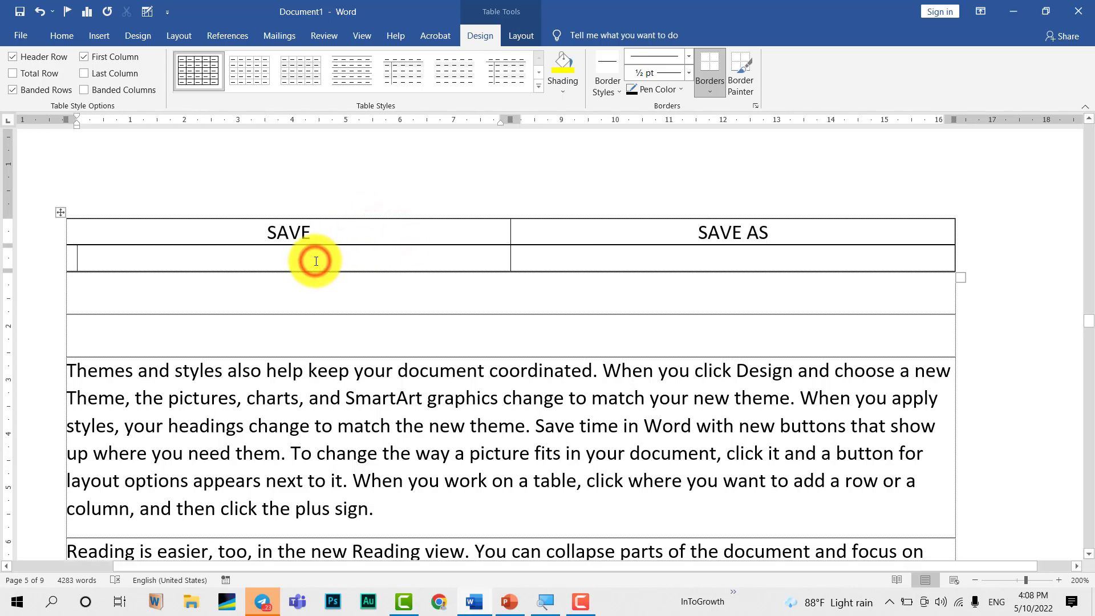
text(-dkdkd)
key(Return)
text(dkdkdd)
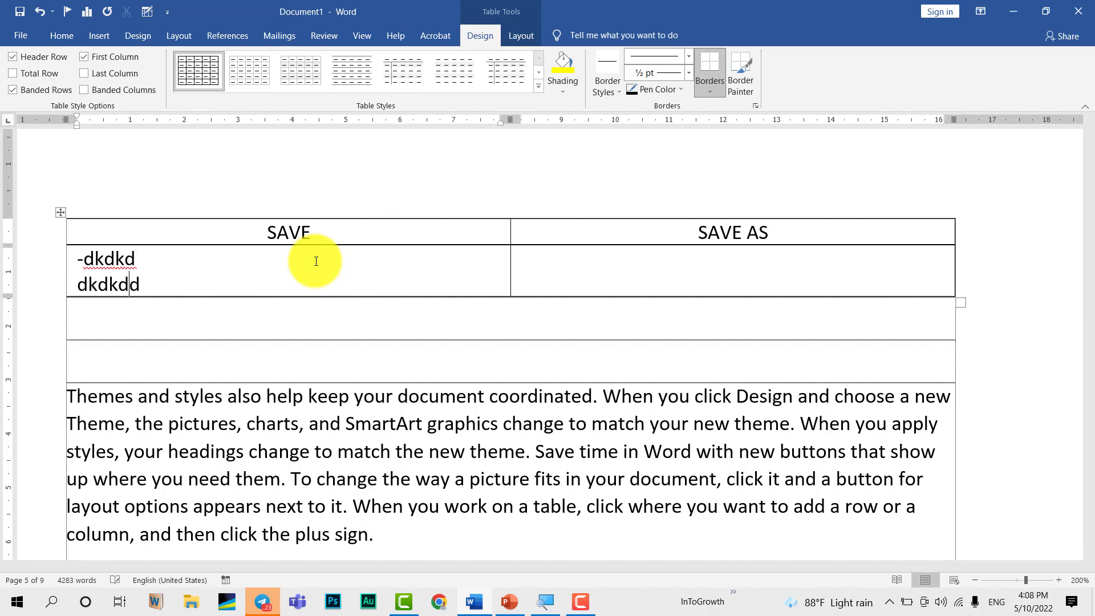
key(Return)
text(dkdkd)
key(Return)
text(d s)
click(574, 272)
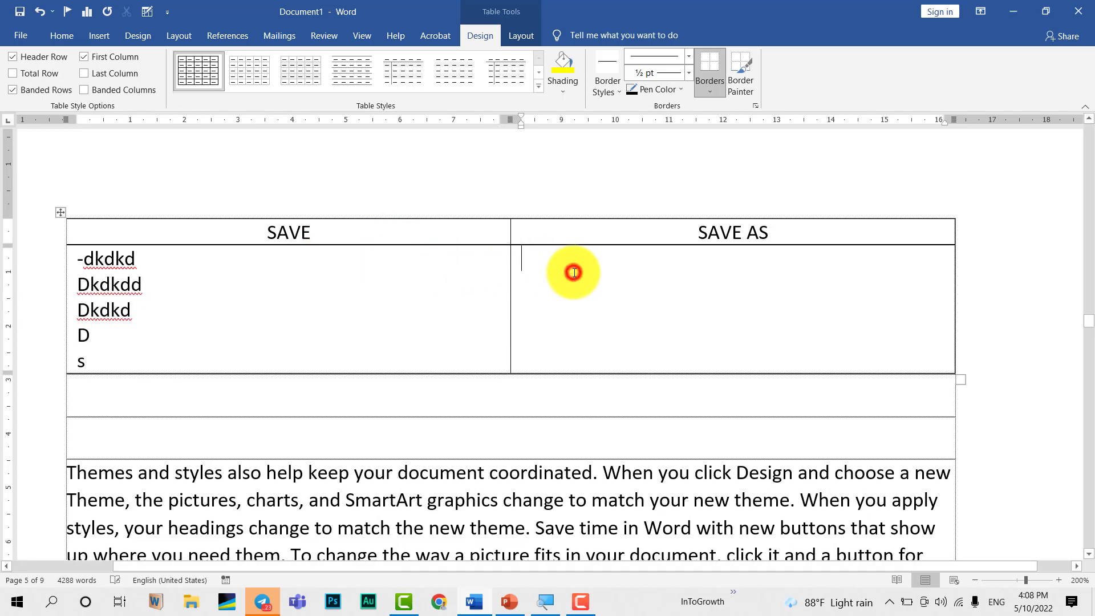
text(-djkdd ddjd skdskdklksd)
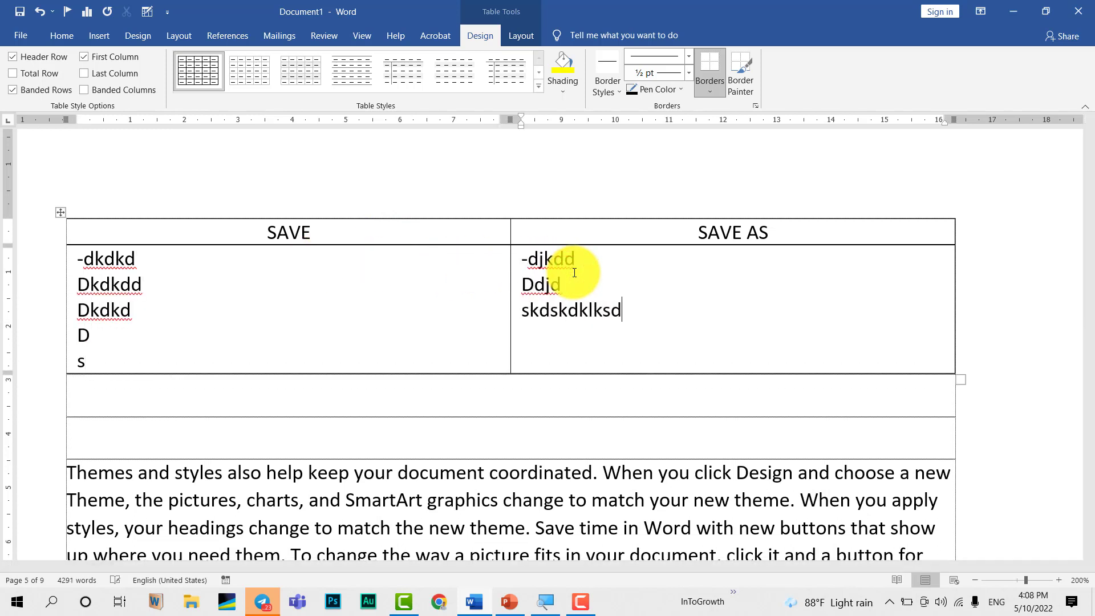
Remove all table borders except an inside vertical line, then open the print preview.
click(61, 211)
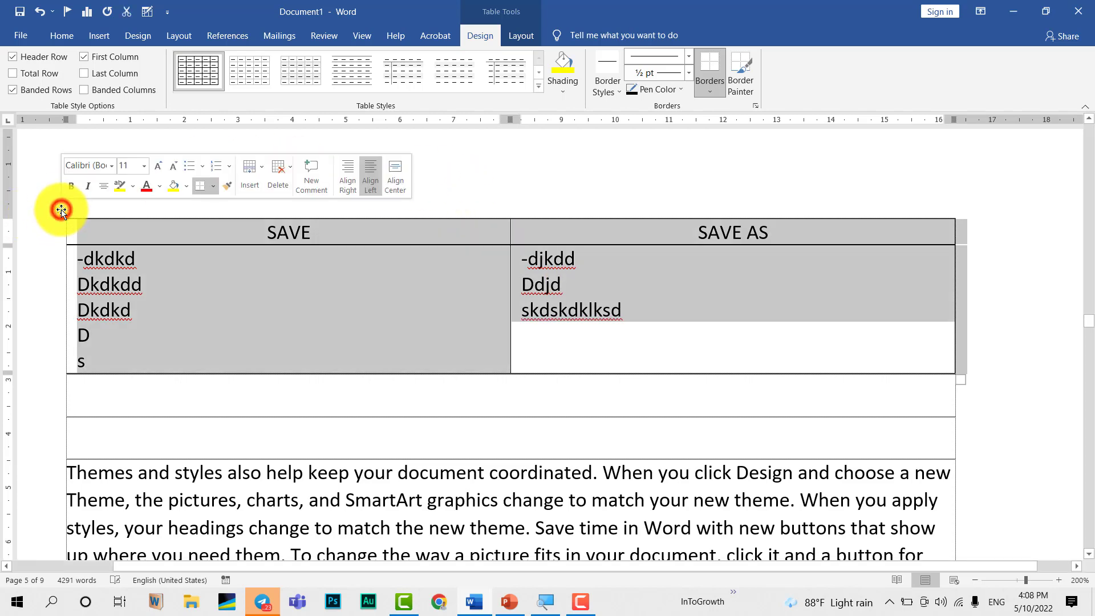
click(217, 189)
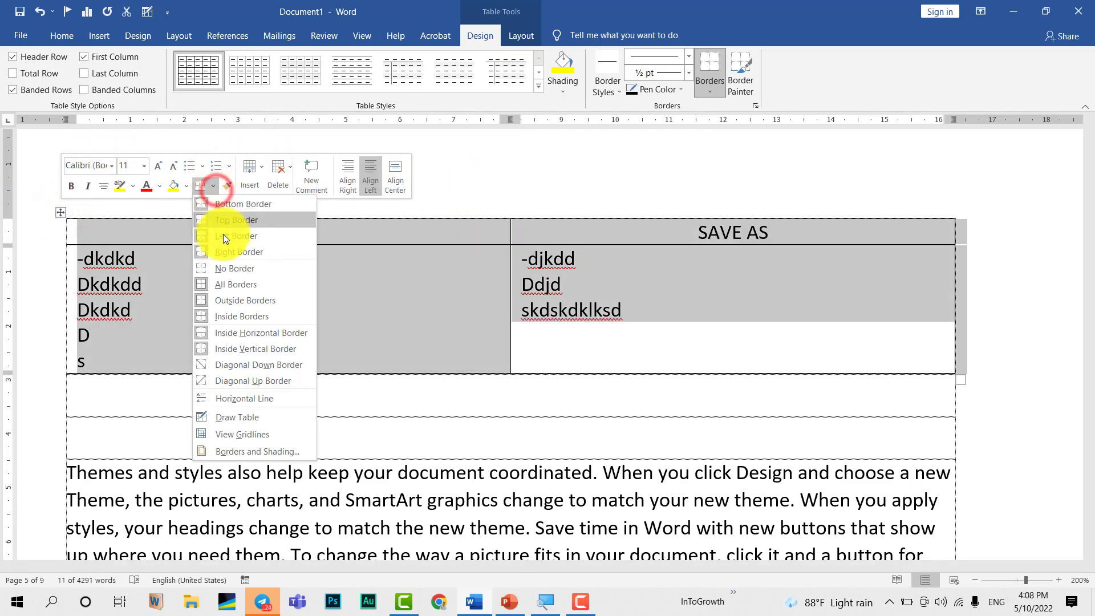
click(231, 266)
click(215, 183)
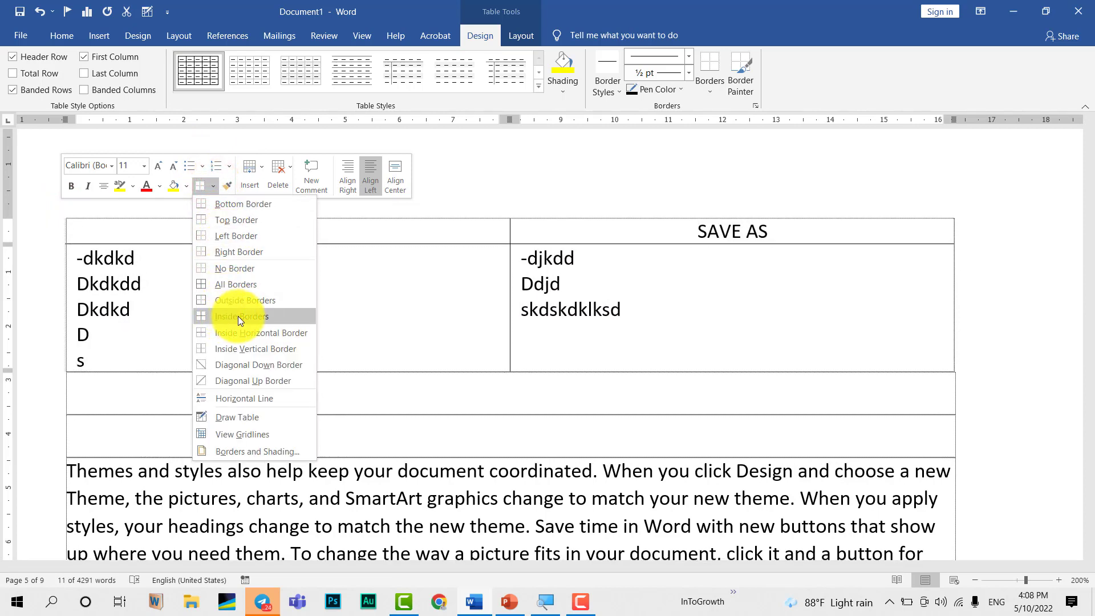
click(229, 346)
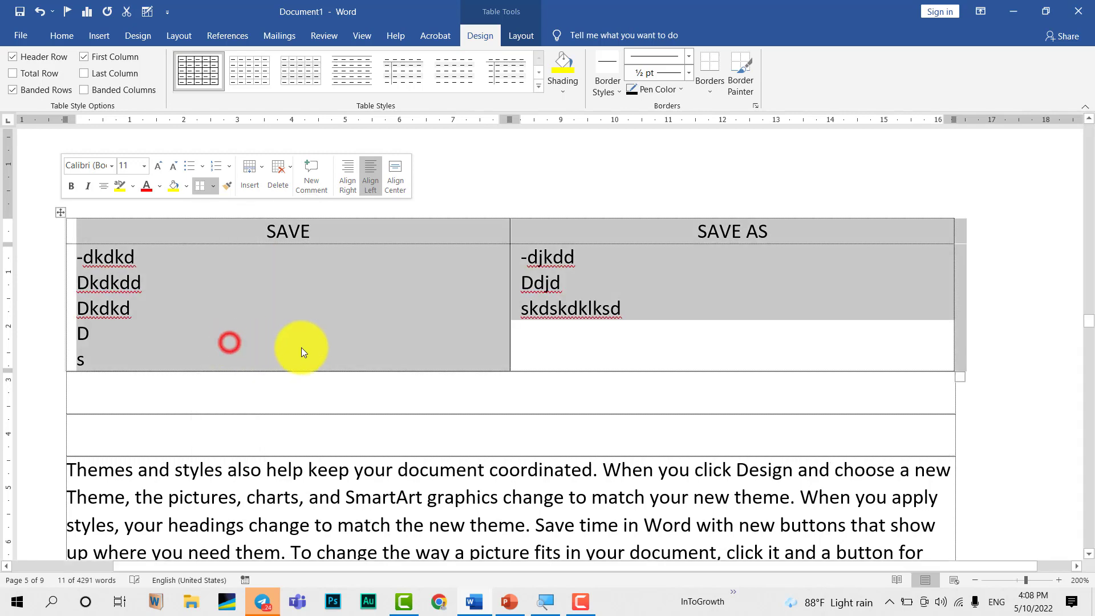
key(ctrl+p)
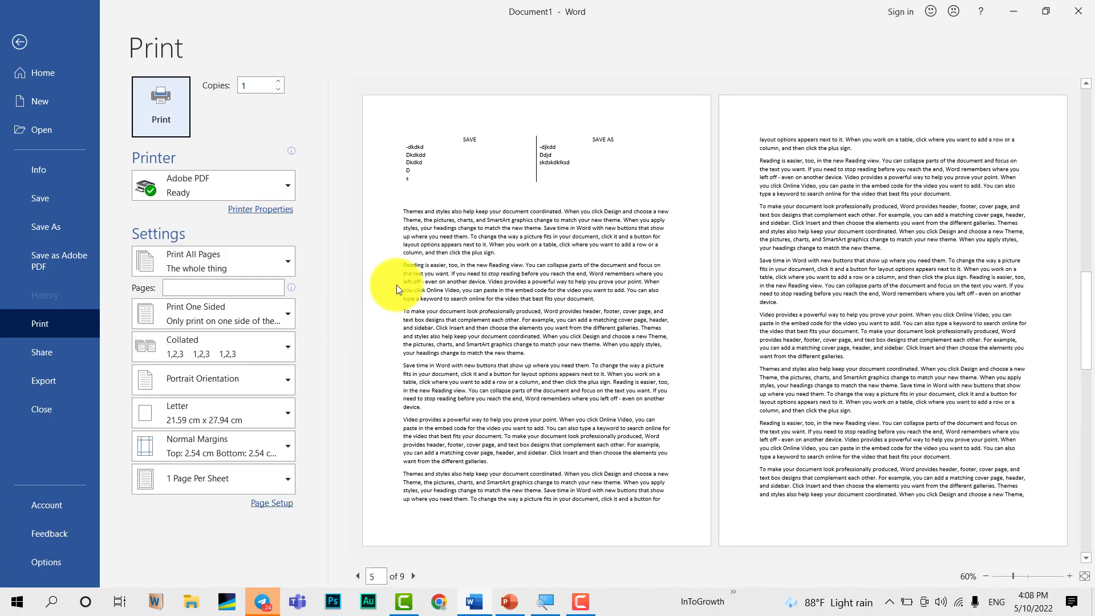
Scroll through the print preview pages, then return to the document's editing view.
scroll(427, 296, up, 2)
scroll(895, 450, up, 2)
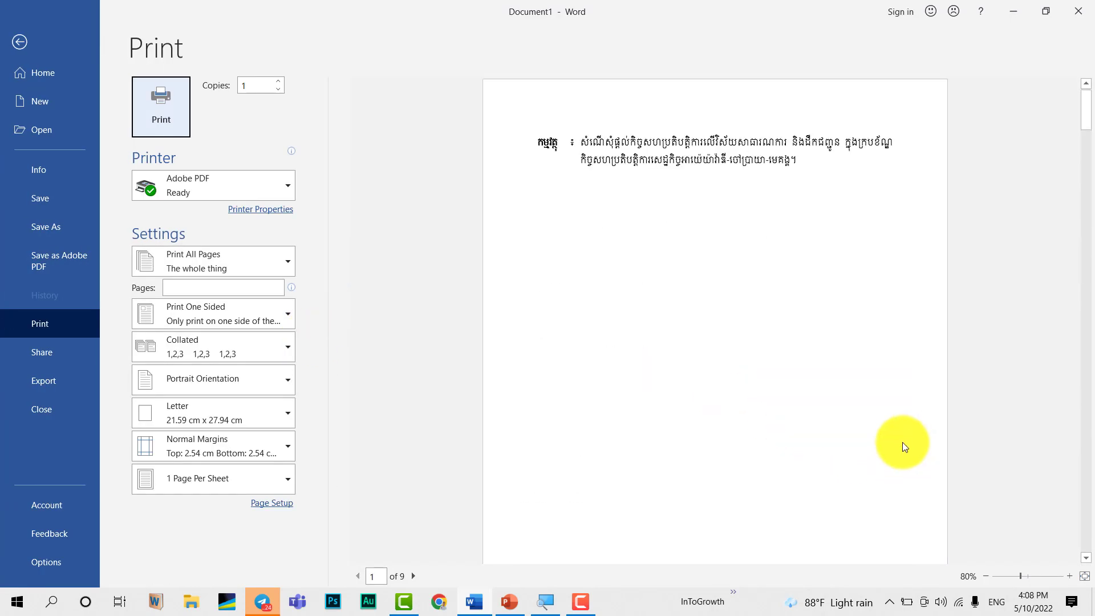
scroll(885, 439, up, 1)
scroll(884, 437, down, 1)
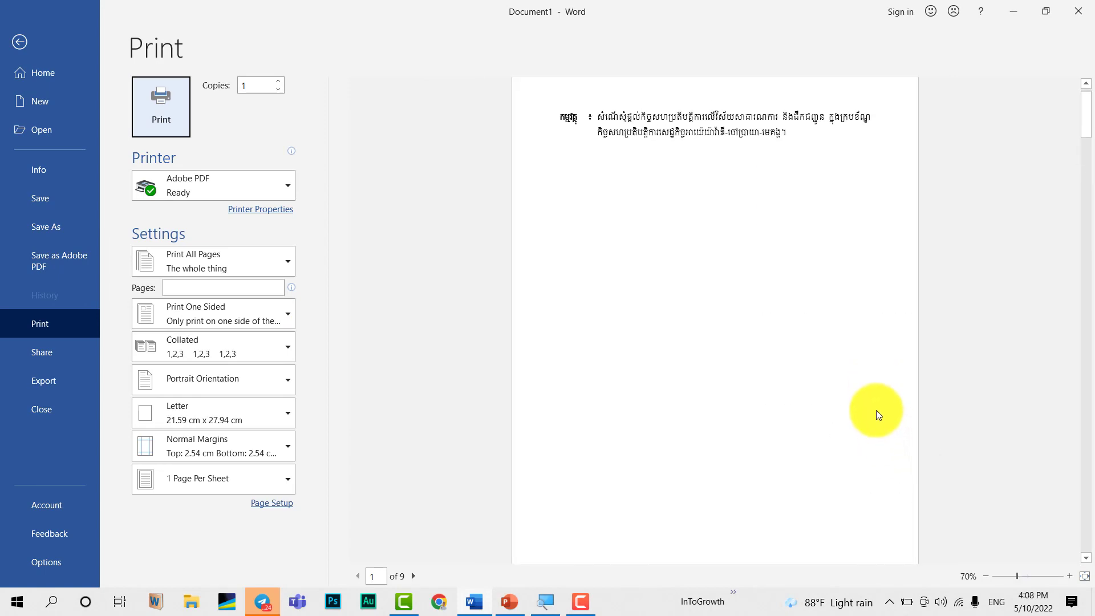
scroll(876, 409, down, 5)
scroll(870, 409, down, 2)
scroll(858, 406, down, 2)
scroll(851, 402, down, 2)
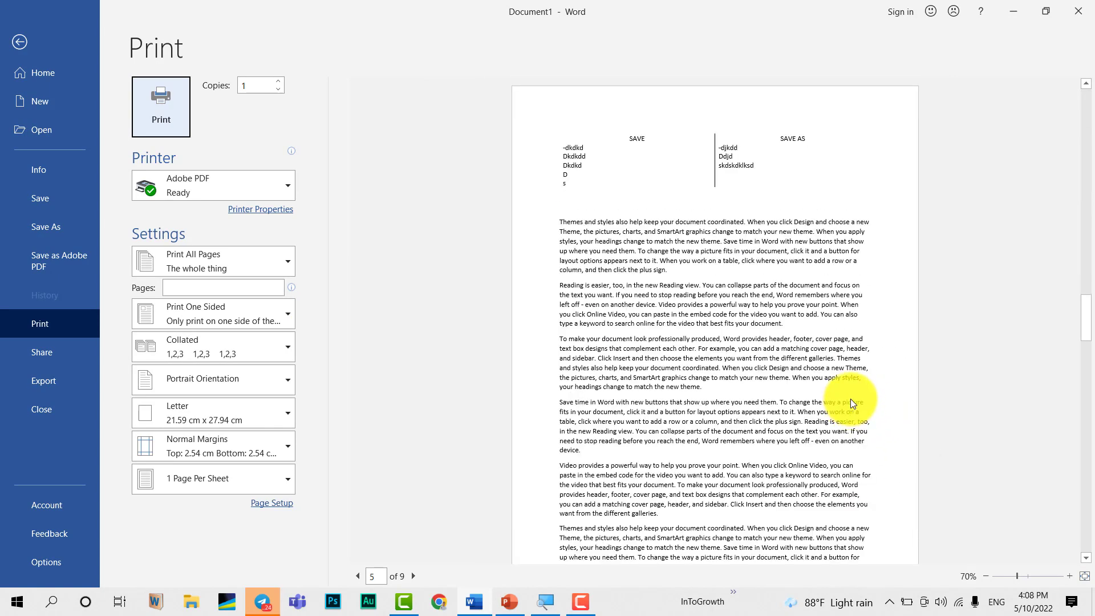
scroll(851, 399, down, 1)
click(694, 471)
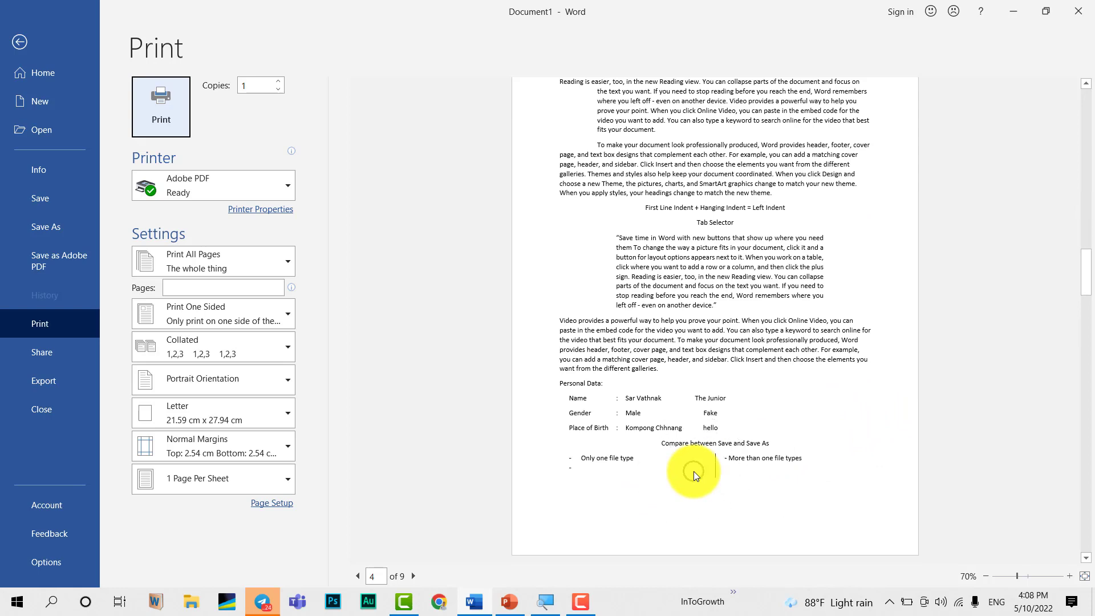
scroll(707, 413, down, 5)
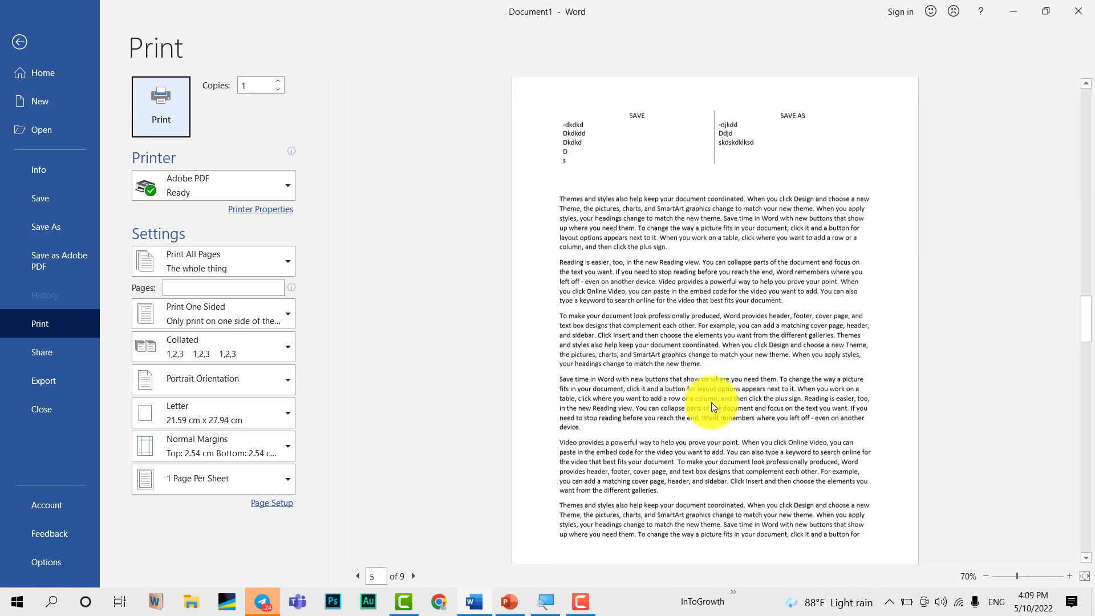
click(706, 188)
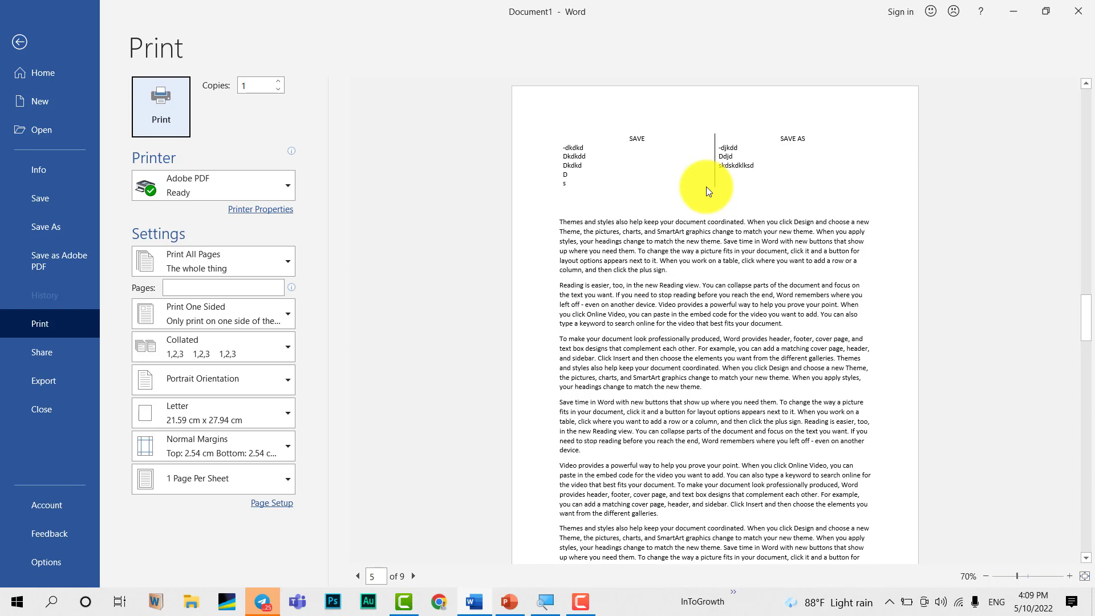
key(Escape)
Place the cursor below the SAVE/SAVE AS table and set the tab selector to Decimal Tab.
drag(706, 186, 63, 127)
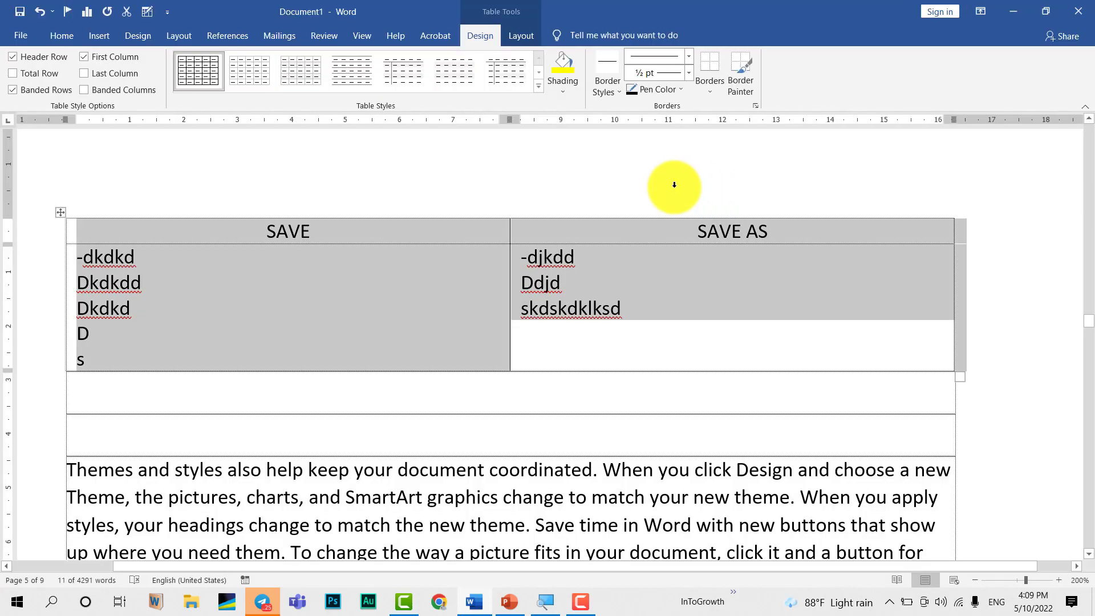
click(54, 37)
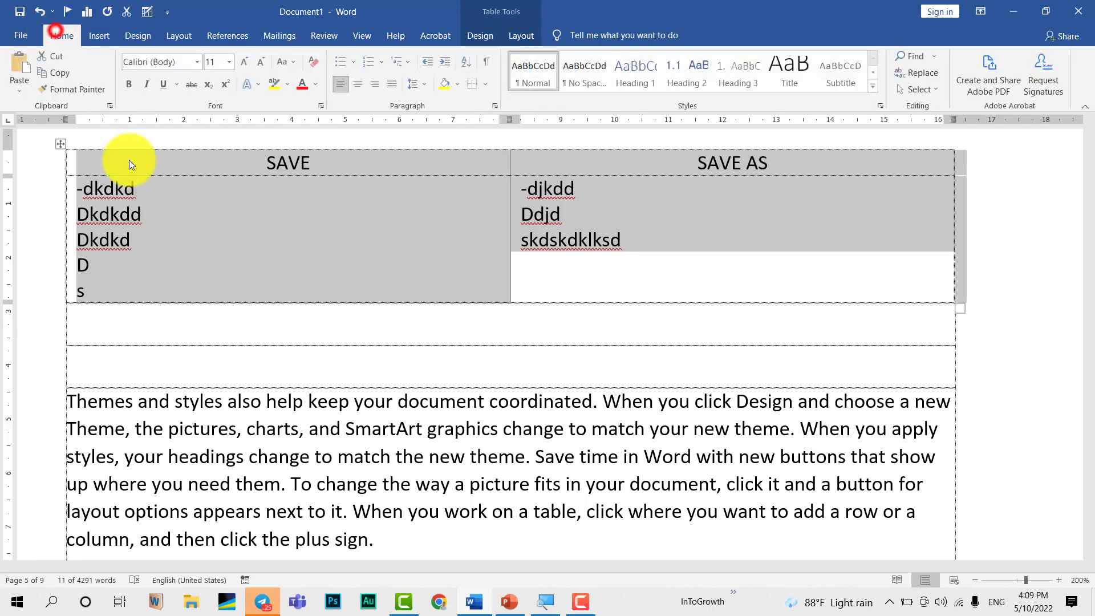
scroll(140, 217, down, 2)
click(141, 284)
scroll(114, 290, down, 2)
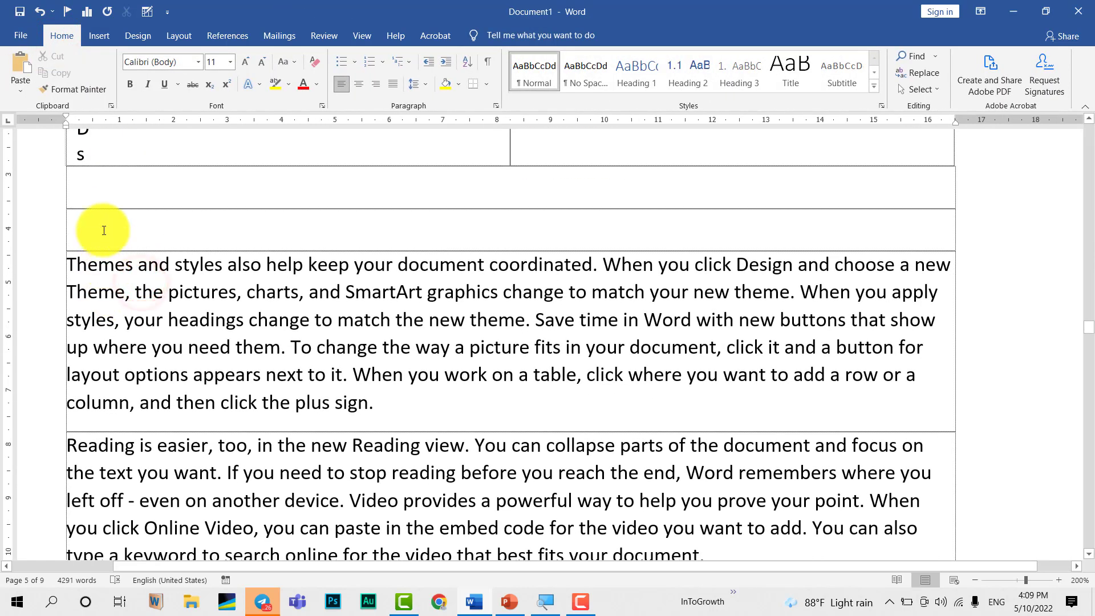
click(10, 120)
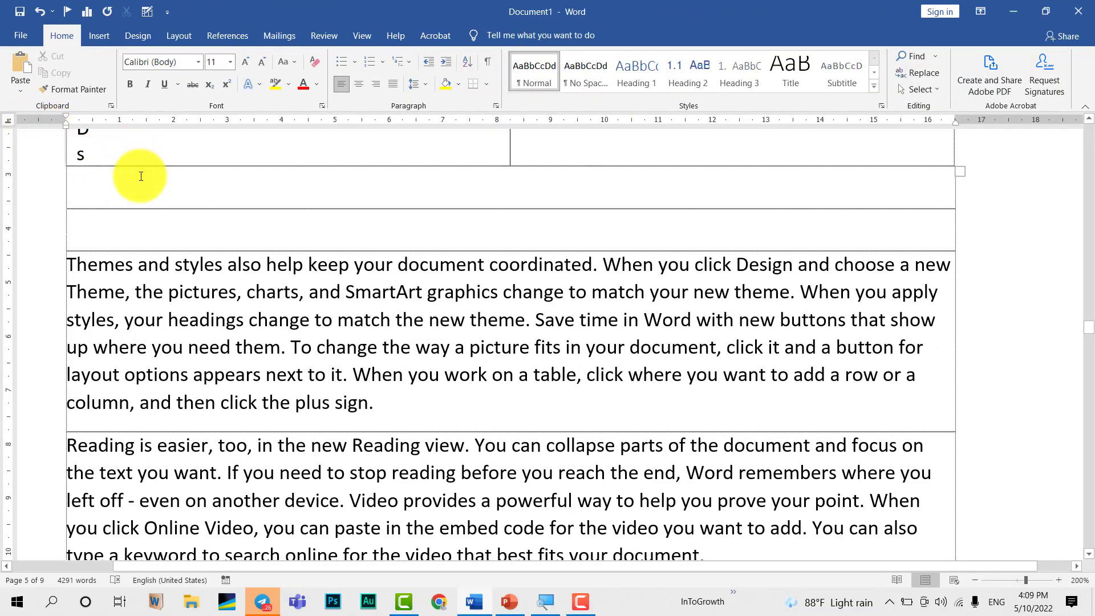
Type the heading 'List of scores in all subjects, semester 1 for student' with the student's name.
click(140, 178)
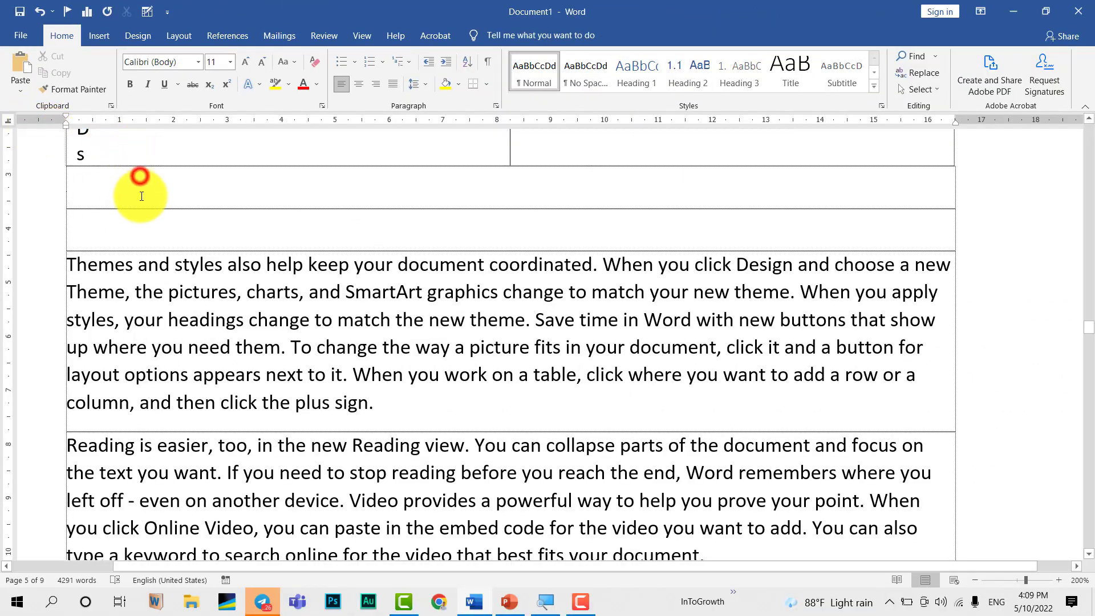
text(L)
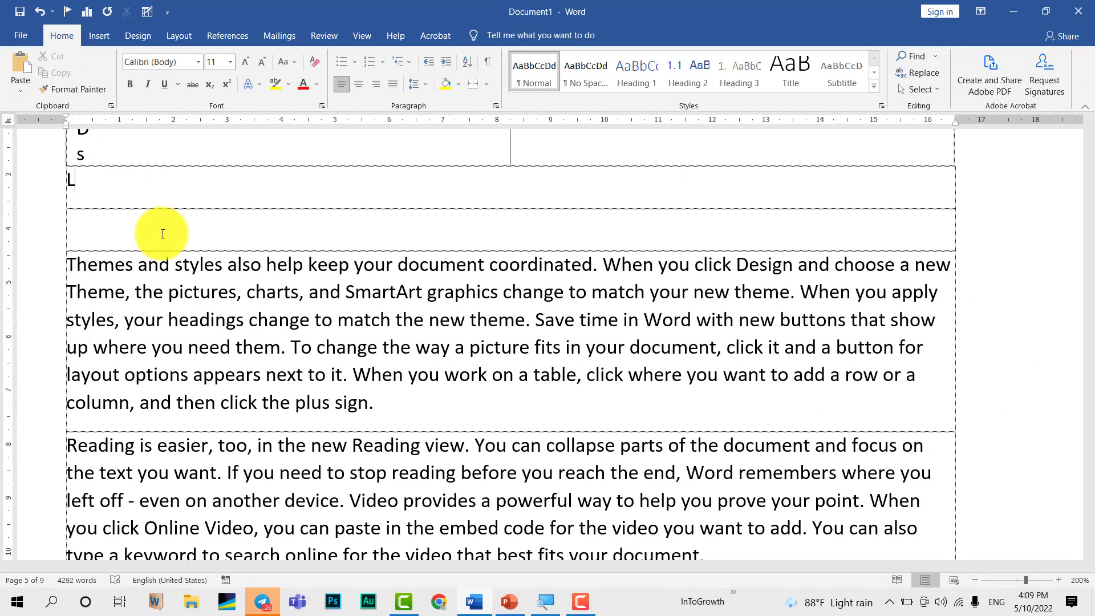
text(ist of)
text( score)
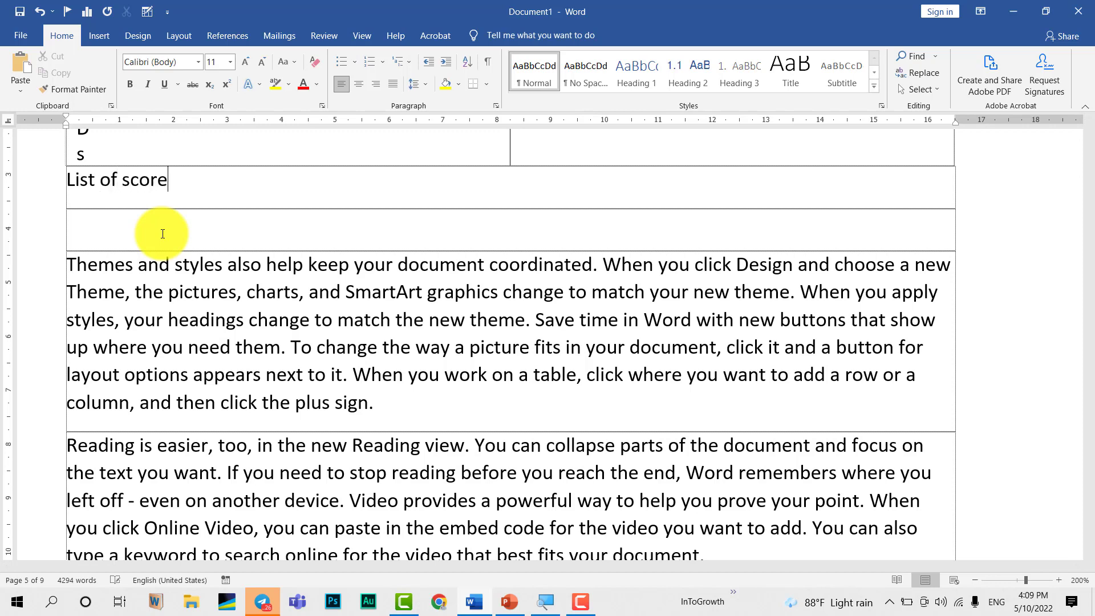
text(s in all subje)
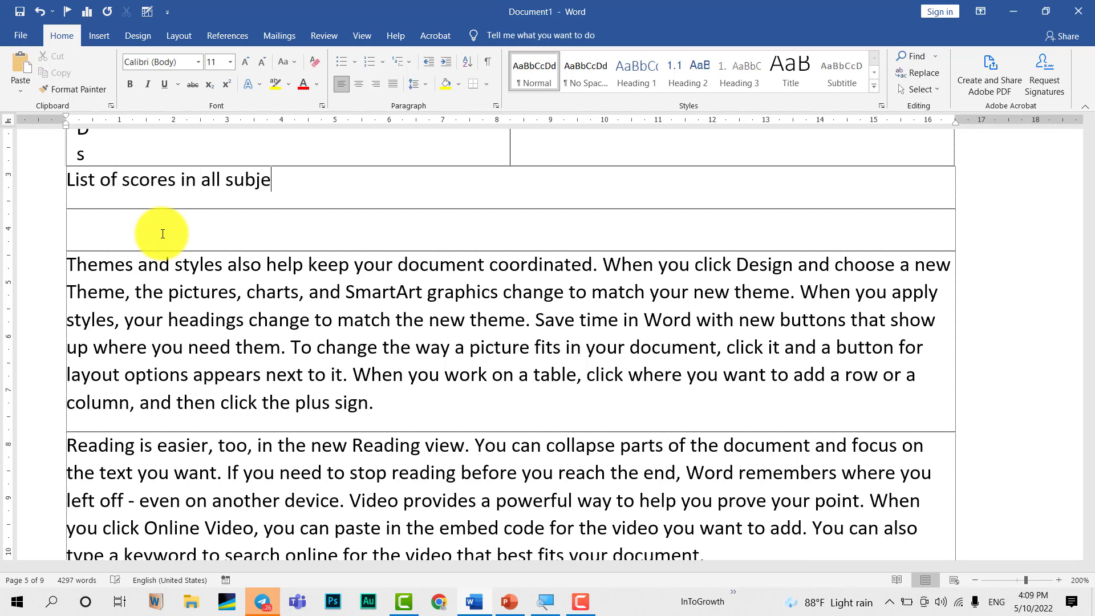
text(cts, sem)
key(BackSpace)
key(BackSpace)
text(emester)
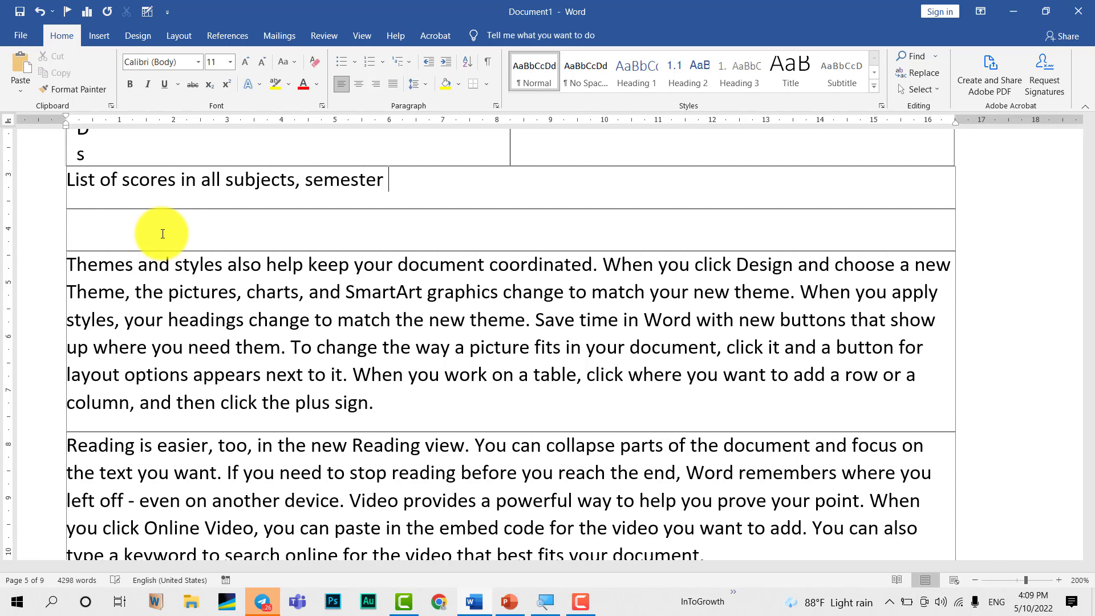
text( 1 for s)
text(tudent ma)
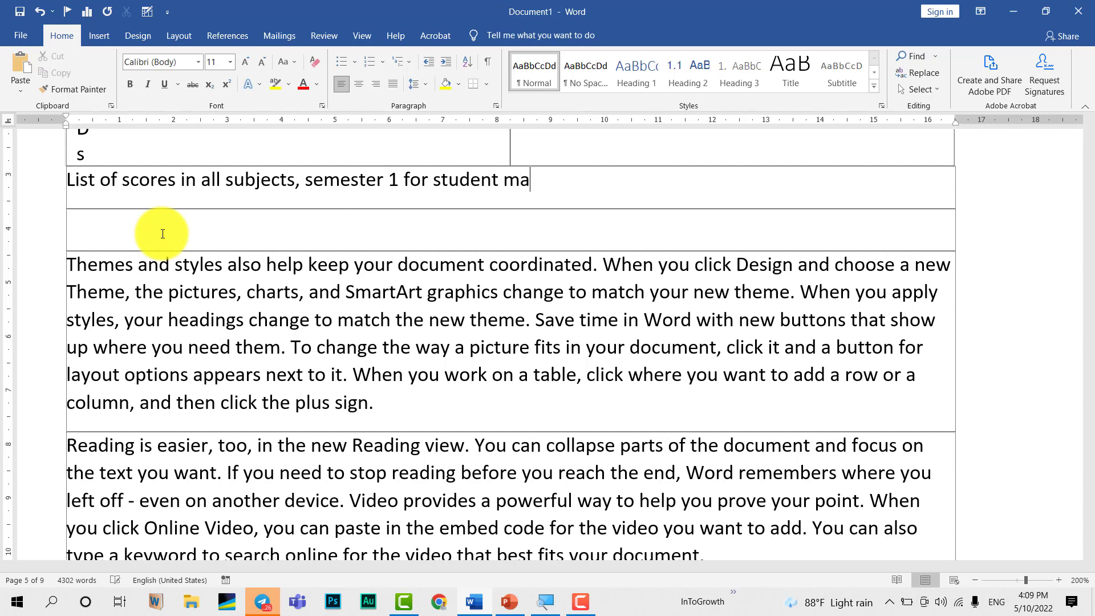
key(BackSpace)
key(BackSpace)
text(name d)
text(: SAR Vathnak)
key(Return)
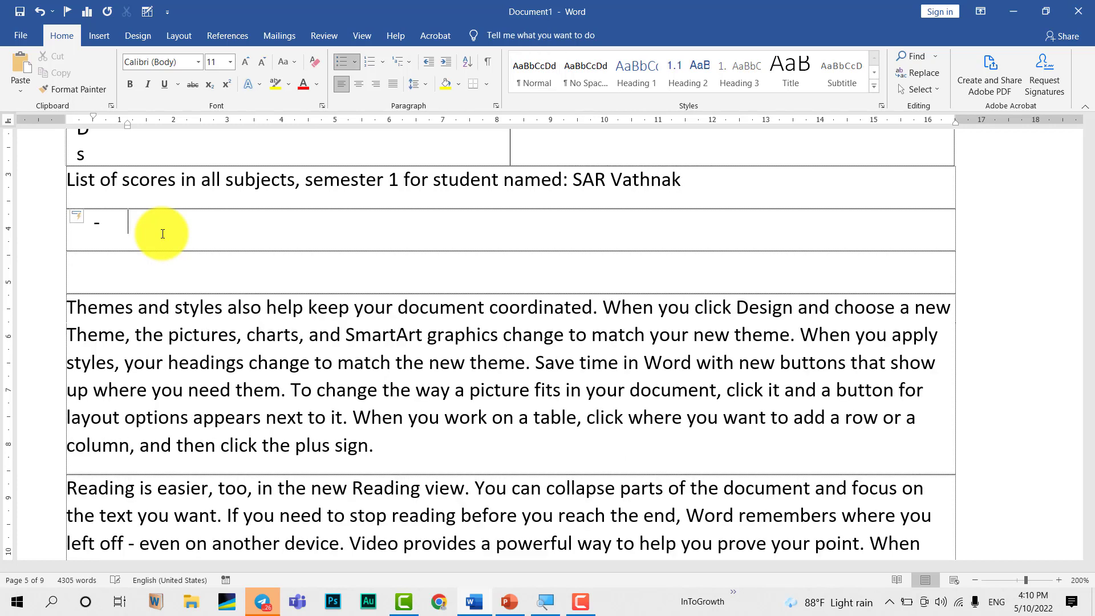
Enter tab-separated scores: Basic of IT 34.5, Mechanics 5.6, Physics 100.00.
text(Basic)
text( of IT)
key(Tab)
text(34.5)
key(Return)
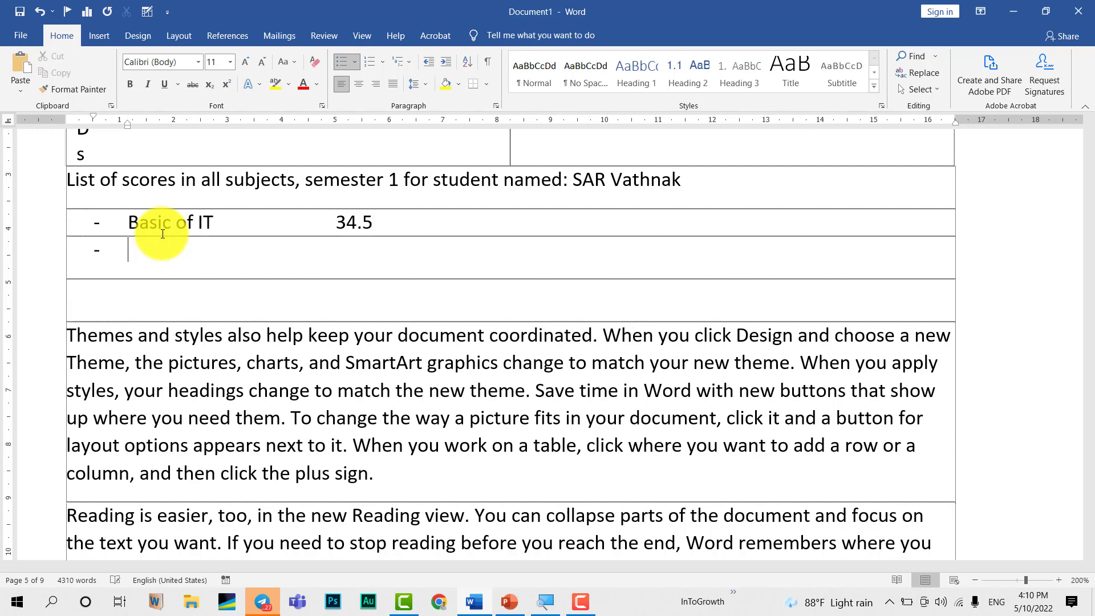
text(Mechan)
text(ics)
key(Tab)
text(5)
text(.6)
key(Return)
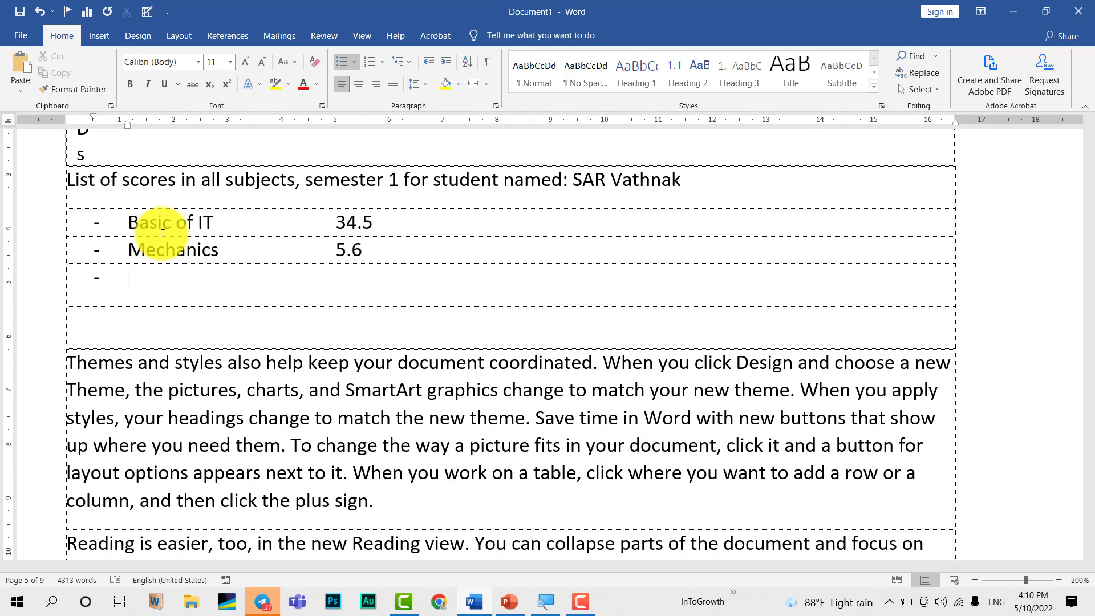
text(Physics)
key(Tab)
text(100.)
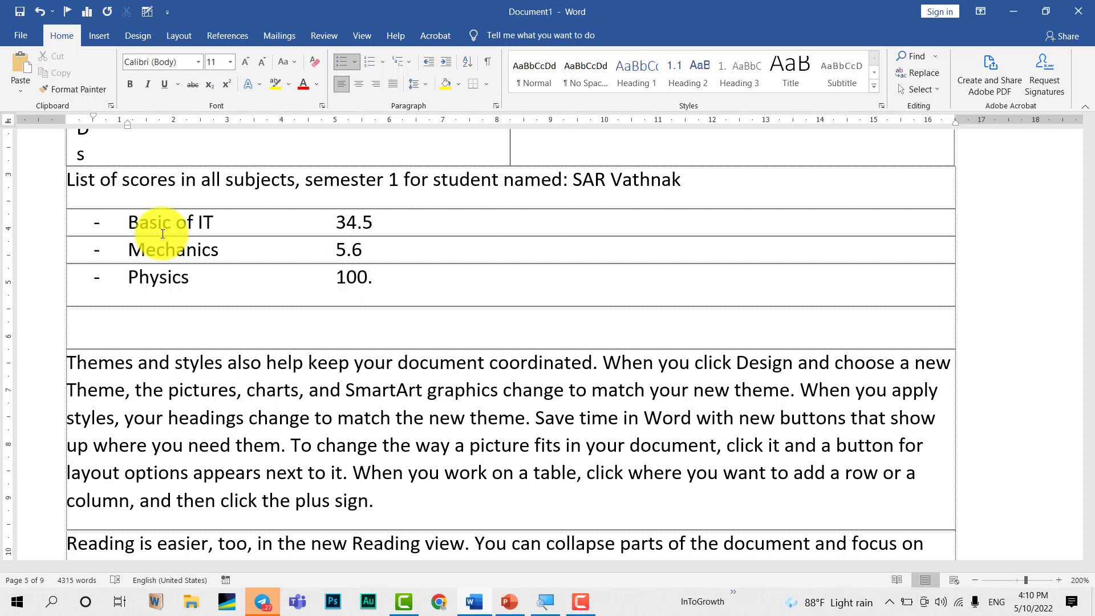
text(00)
Select the heading and subject lines and add a decimal tab stop at about 5.5.
mouse_move(431, 281)
mouse_down()
mouse_move(11, 202)
mouse_move(11, 231)
mouse_up()
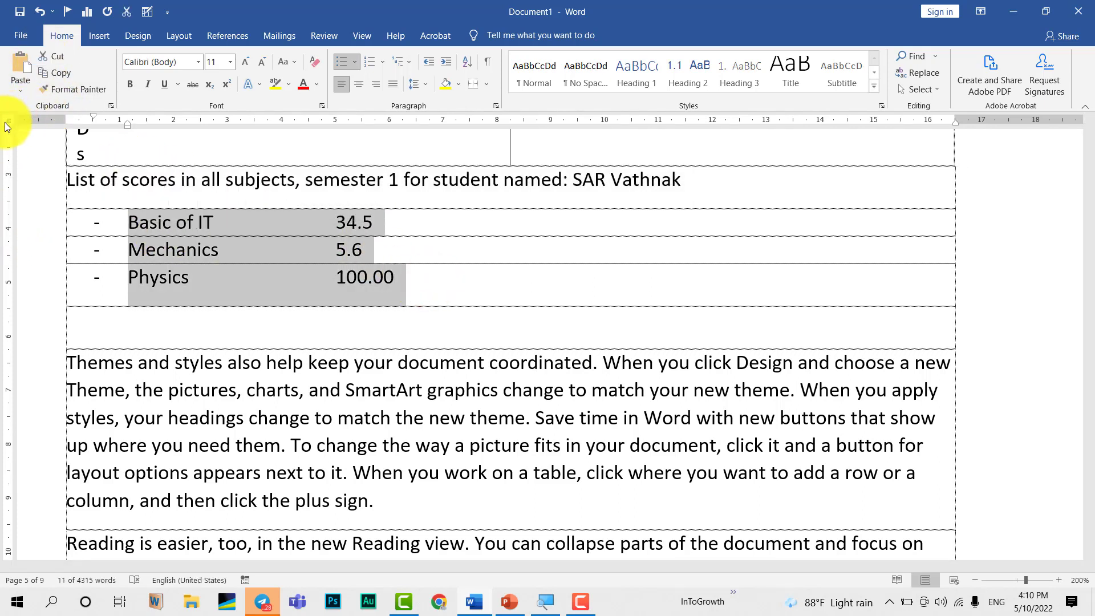
mouse_move(399, 179)
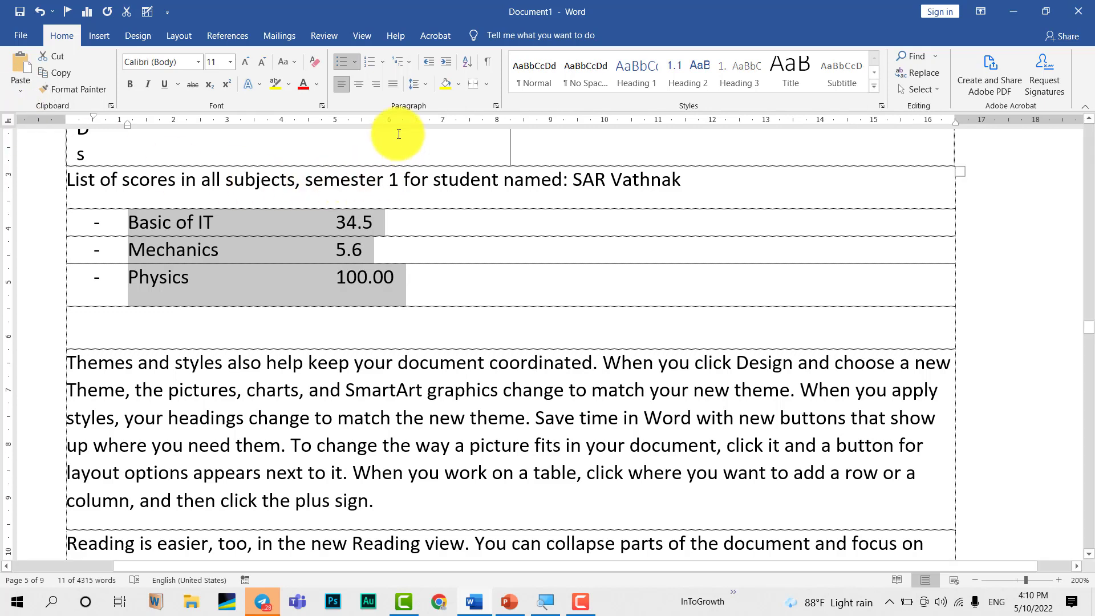
click(363, 121)
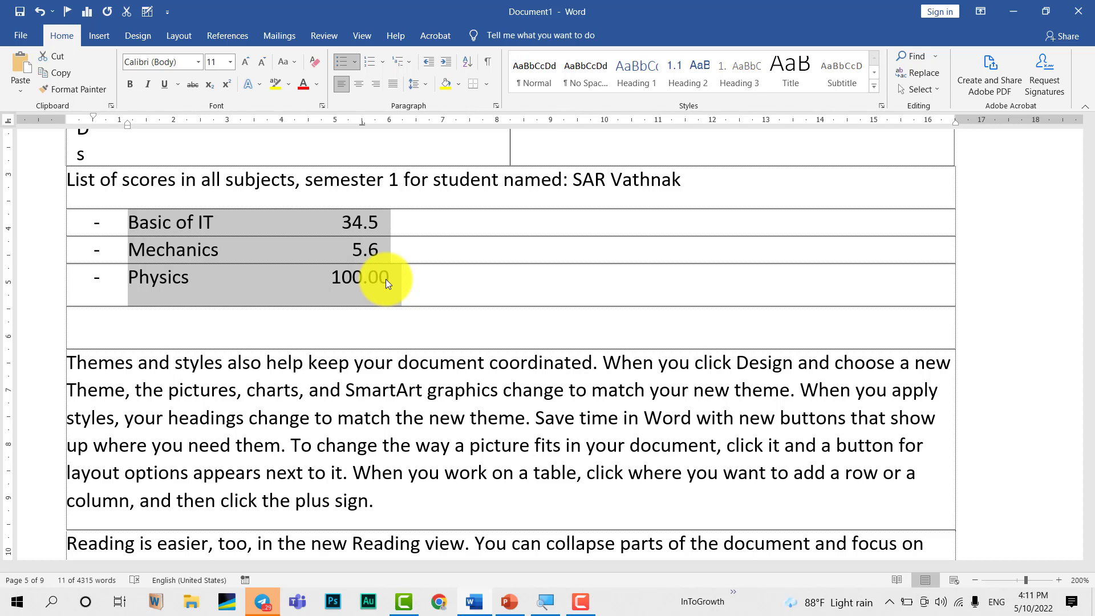
Scroll through the document to review the table and the scores list.
click(502, 283)
ctrl+scroll(421, 289, down, 4)
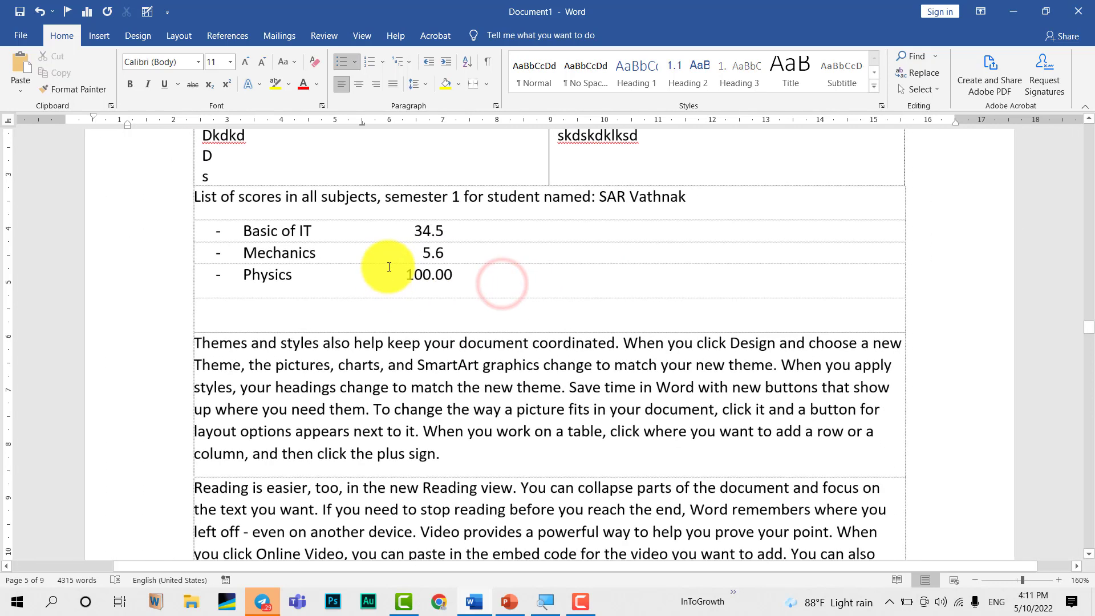
scroll(376, 260, down, 2)
scroll(372, 251, down, 2)
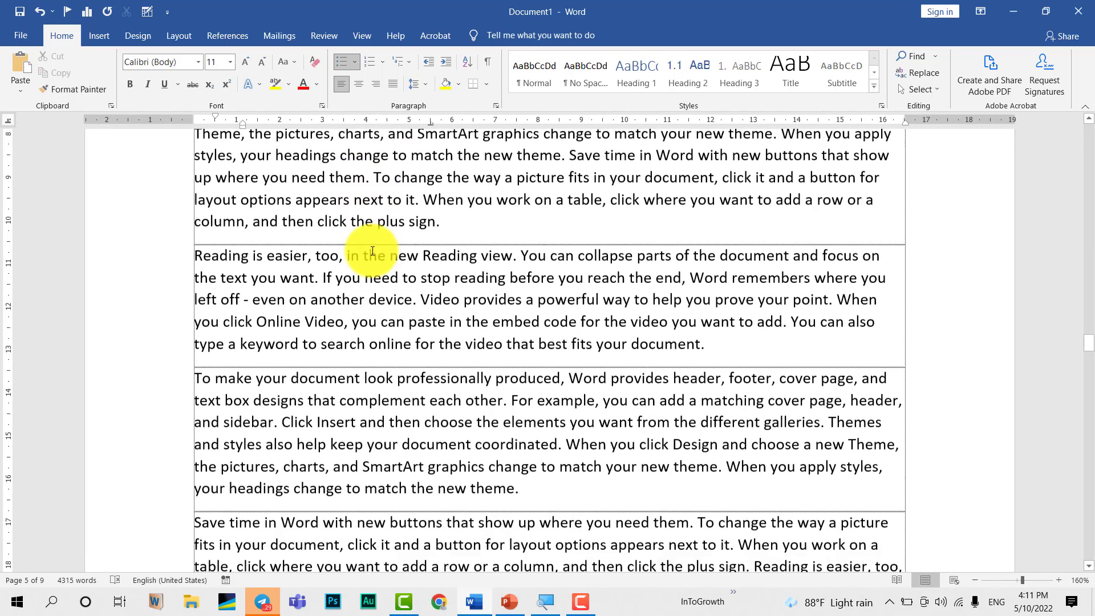
scroll(372, 251, down, 1)
scroll(374, 251, up, 1)
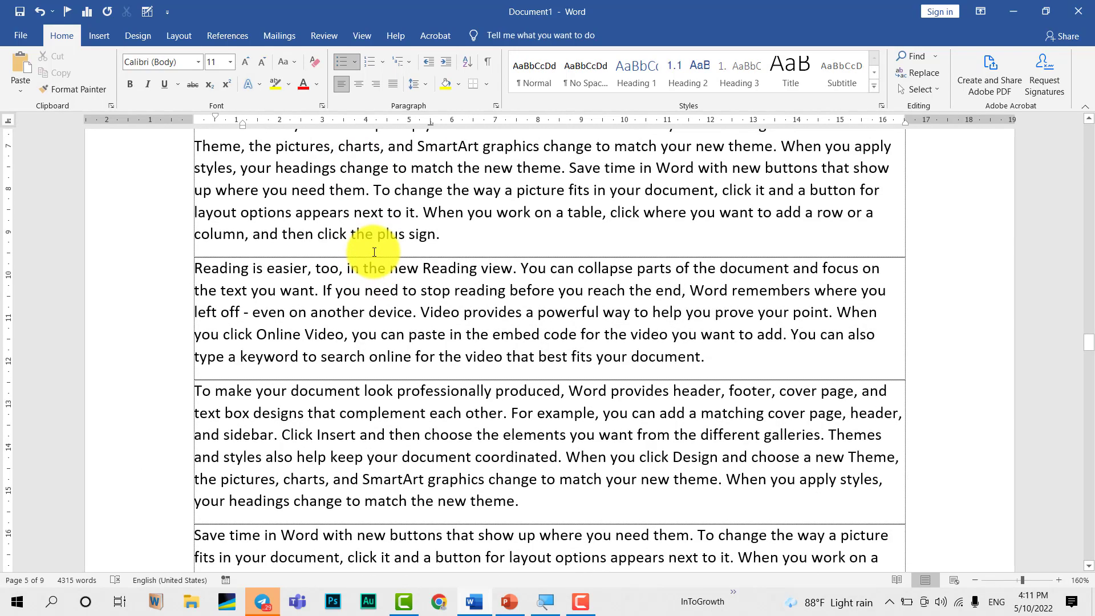
scroll(375, 254, down, 3)
scroll(380, 268, down, 1)
scroll(382, 285, down, 4)
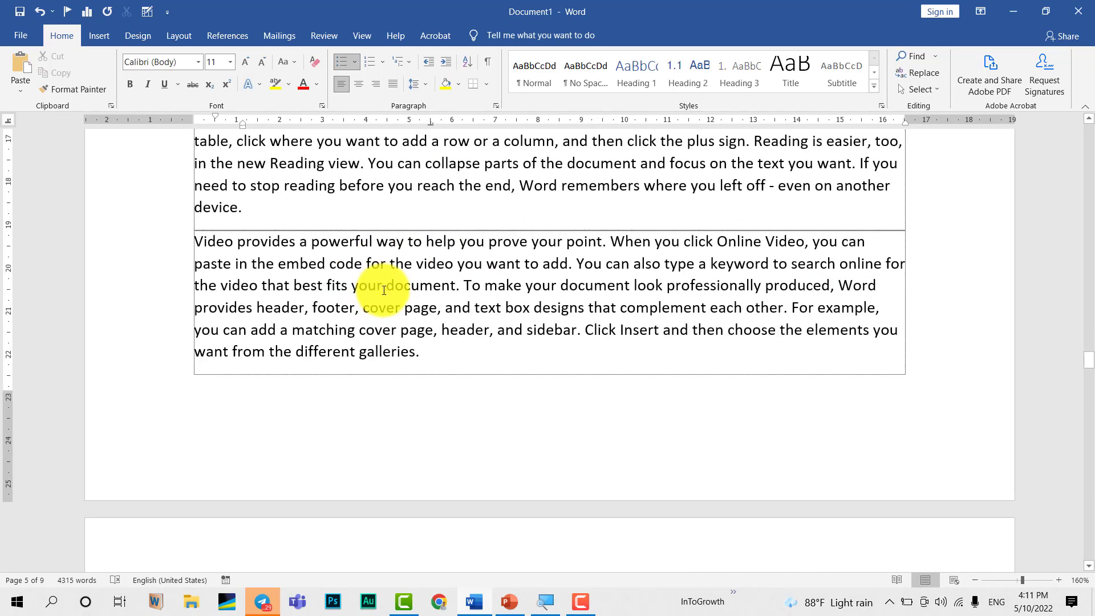
scroll(384, 291, down, 2)
scroll(377, 306, down, 5)
scroll(400, 343, up, 2)
scroll(410, 371, down, 4)
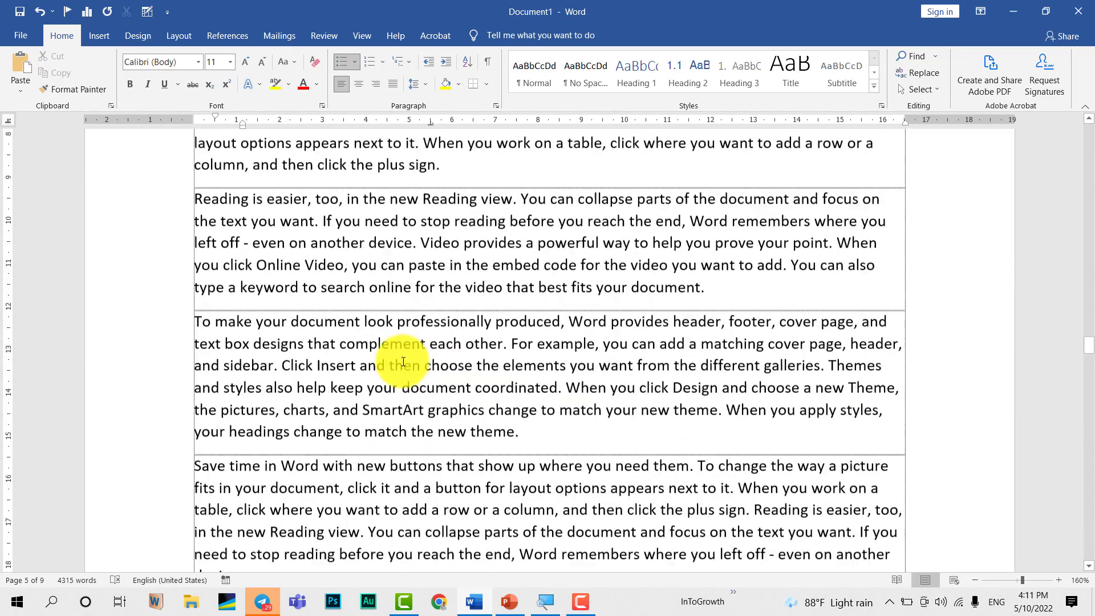
scroll(399, 358, up, 6)
scroll(395, 355, up, 7)
scroll(408, 333, down, 3)
scroll(425, 309, down, 4)
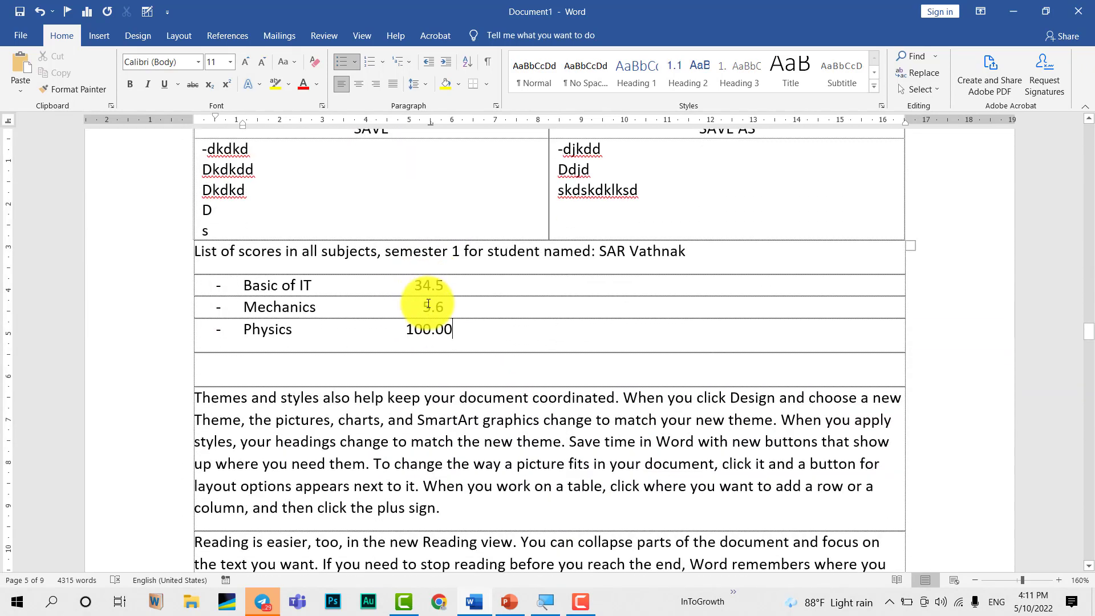
Select the three score lines, then deselect them and scroll to review again.
drag(494, 311, 208, 287)
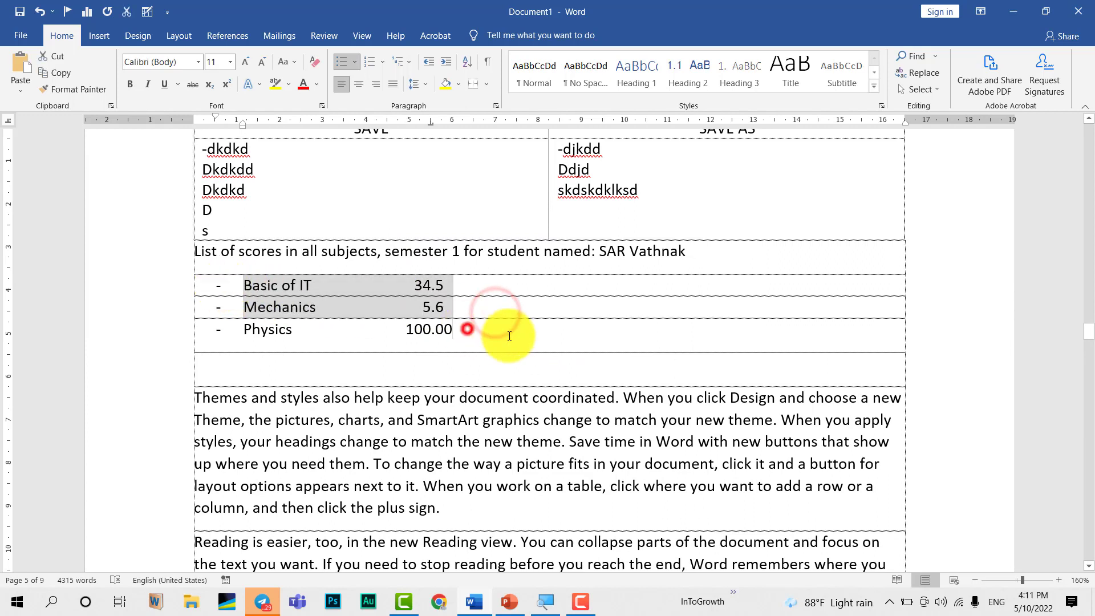
drag(510, 336, 207, 277)
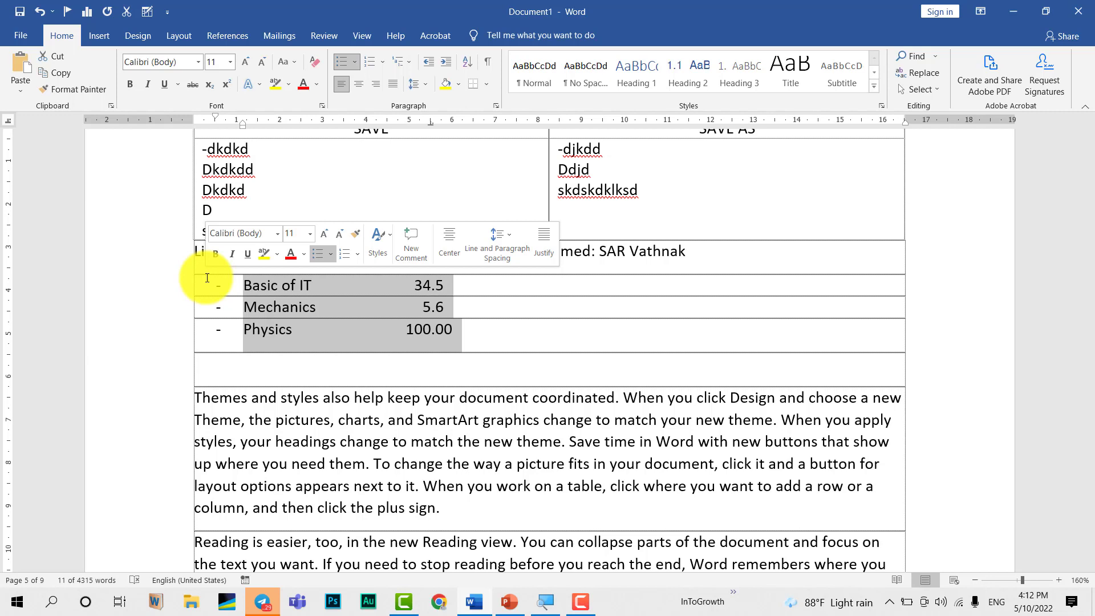
click(207, 278)
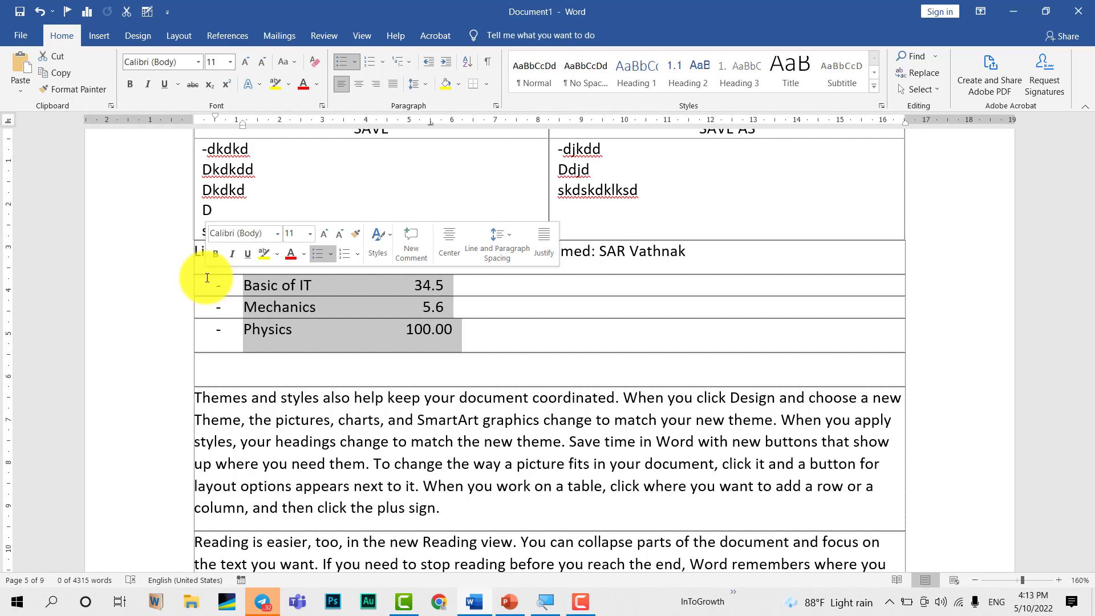
click(420, 323)
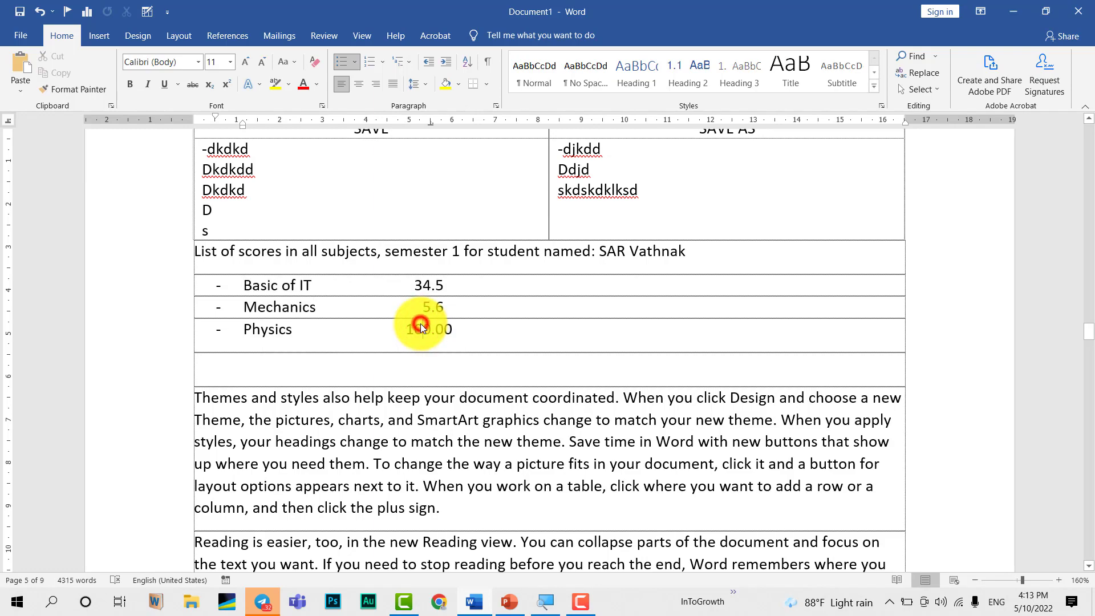
scroll(502, 350, down, 3)
scroll(514, 348, up, 2)
scroll(482, 384, up, 3)
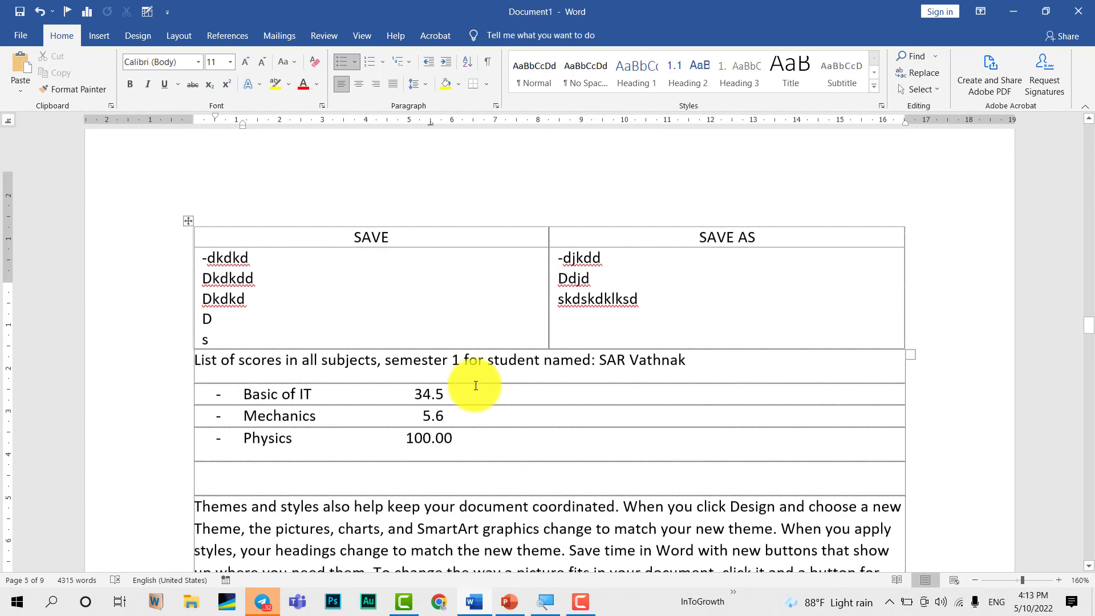
scroll(476, 385, down, 3)
Select all document content, delete it, and click in the remaining empty cell.
key(ctrl+a)
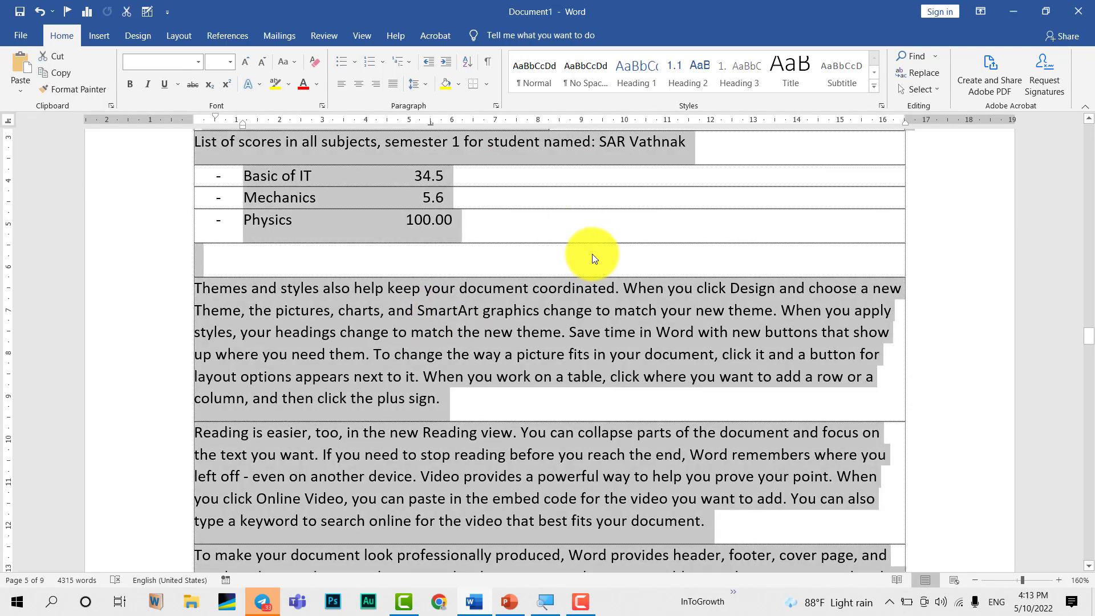
key(Delete)
click(281, 275)
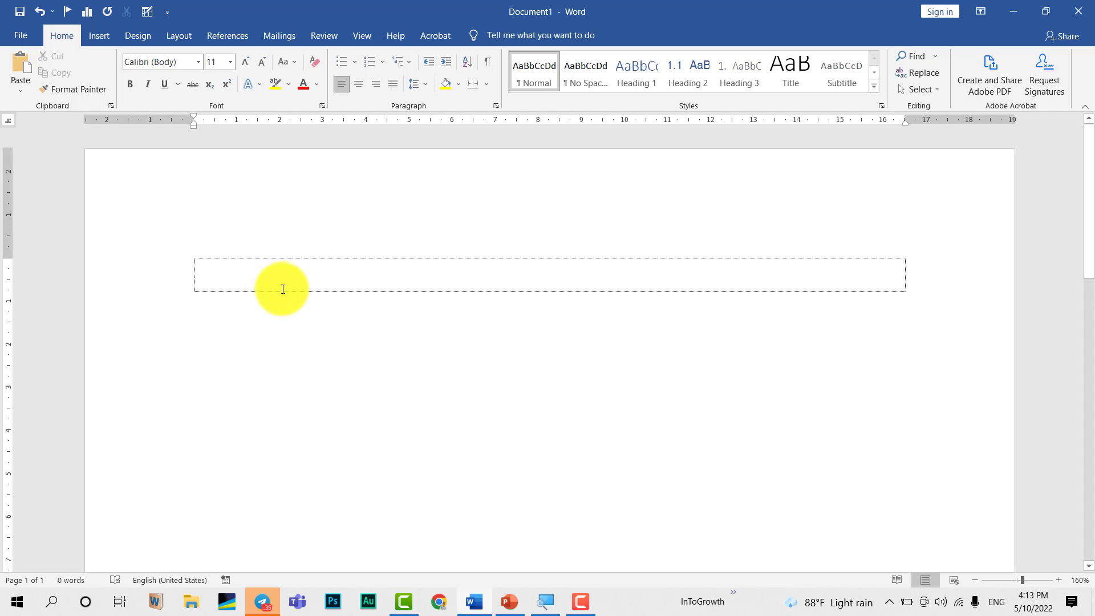
Write 'List', then start a numbered list beginning at '1.' on the line below.
text(List)
key(Tab)
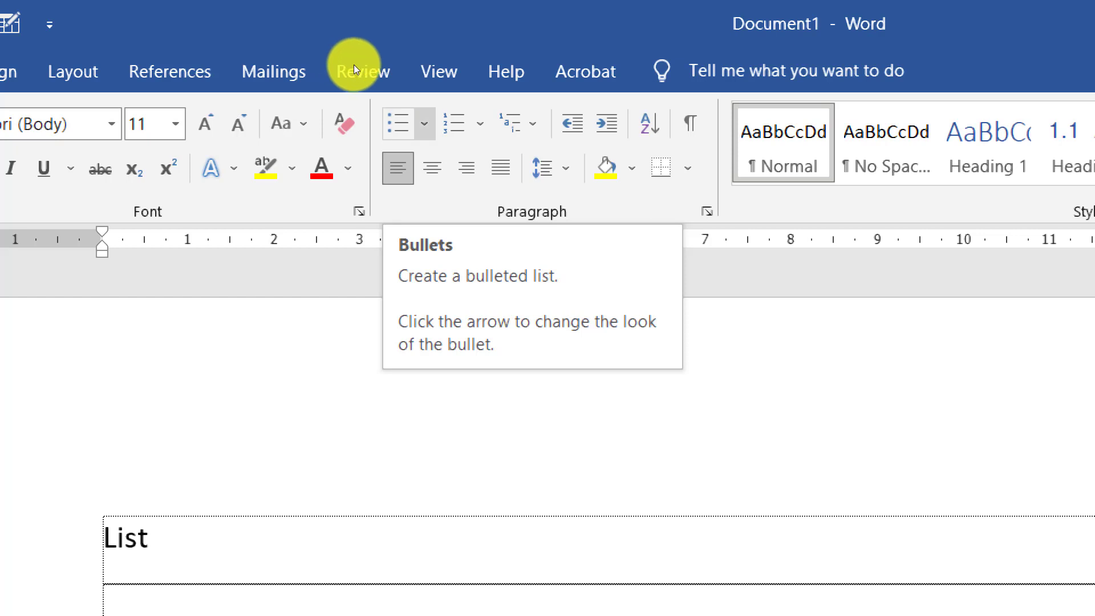
click(353, 64)
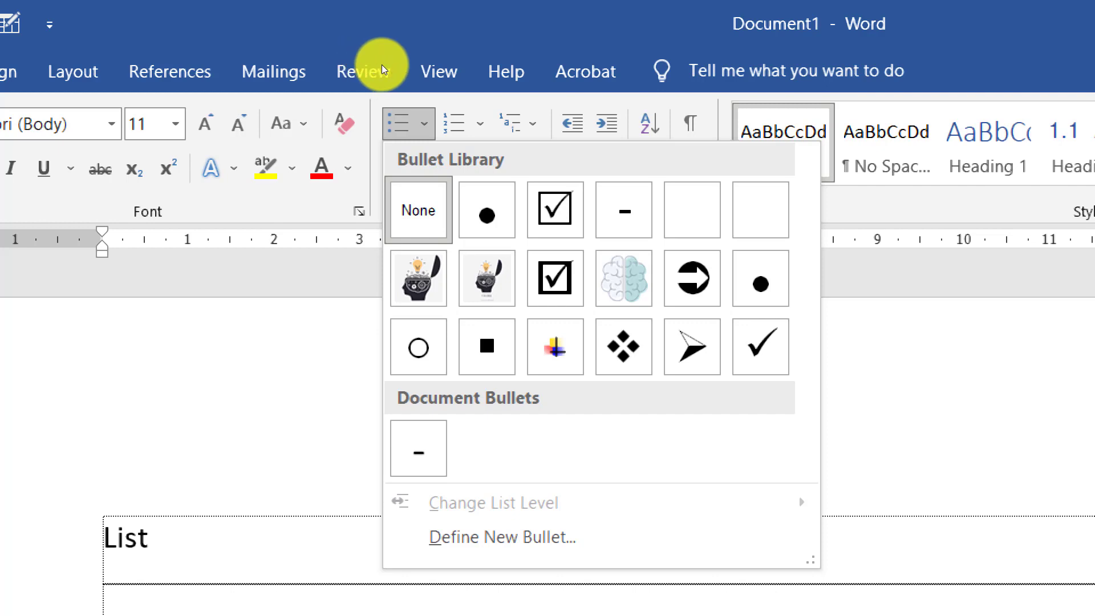
click(374, 64)
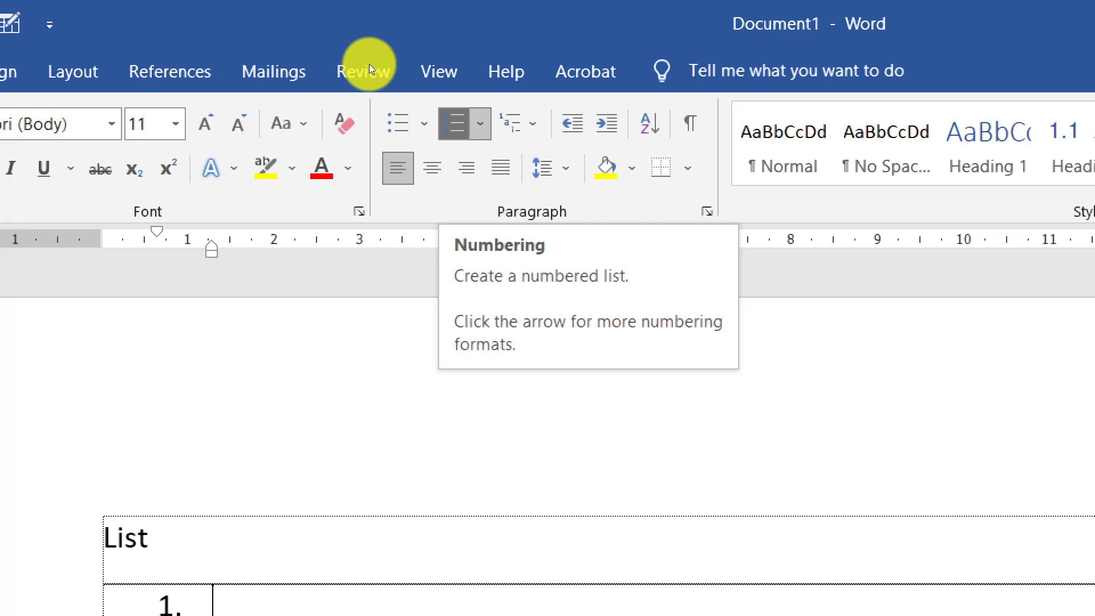
Show the Multilevel List gallery's Current List and List Library styles for the '1.' item.
click(412, 66)
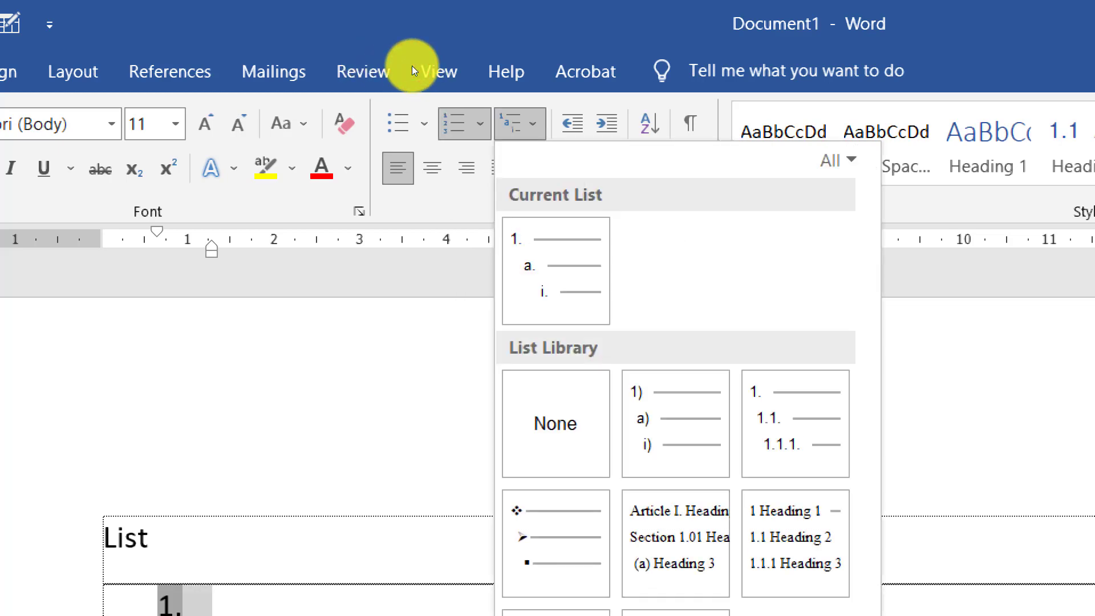